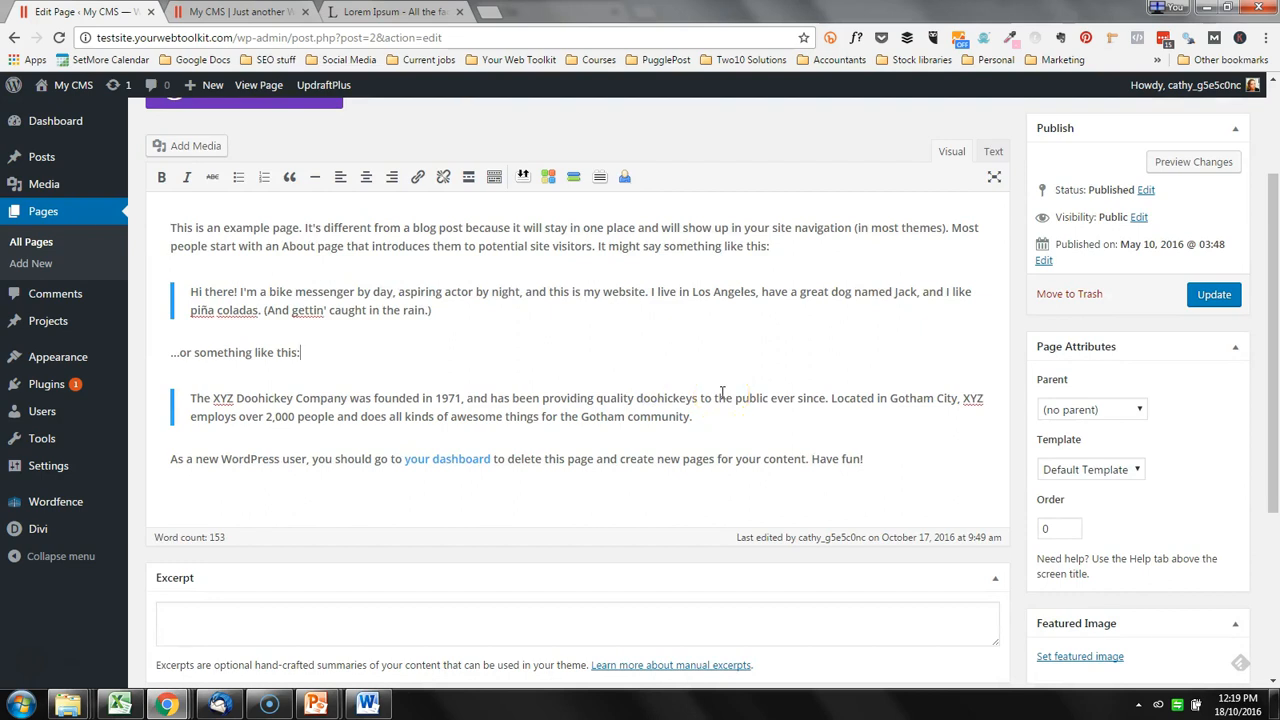
Delete all the example text from the Home page's content editor
{"action": "scroll", "coordinate": [524, 317], "scroll_direction": "up", "scroll_amount": 2}
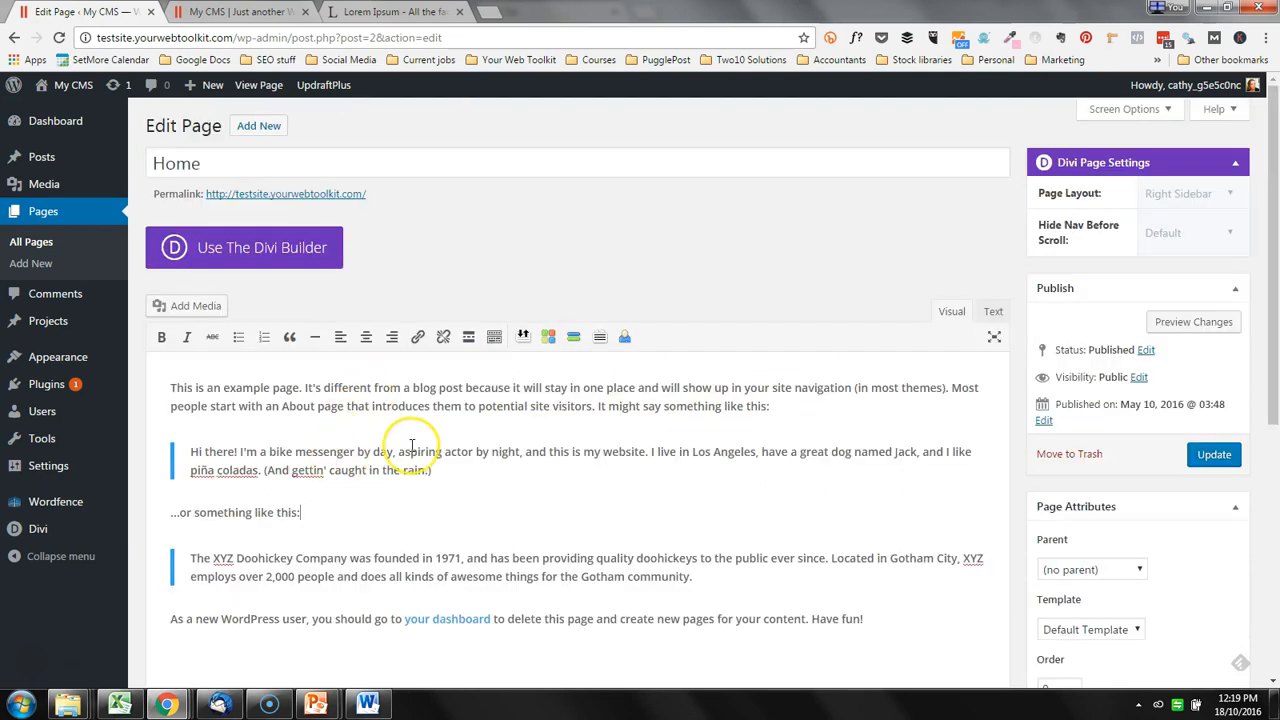
{"action": "left_click", "coordinate": [426, 409]}
{"action": "key", "text": "ctrl+a"}
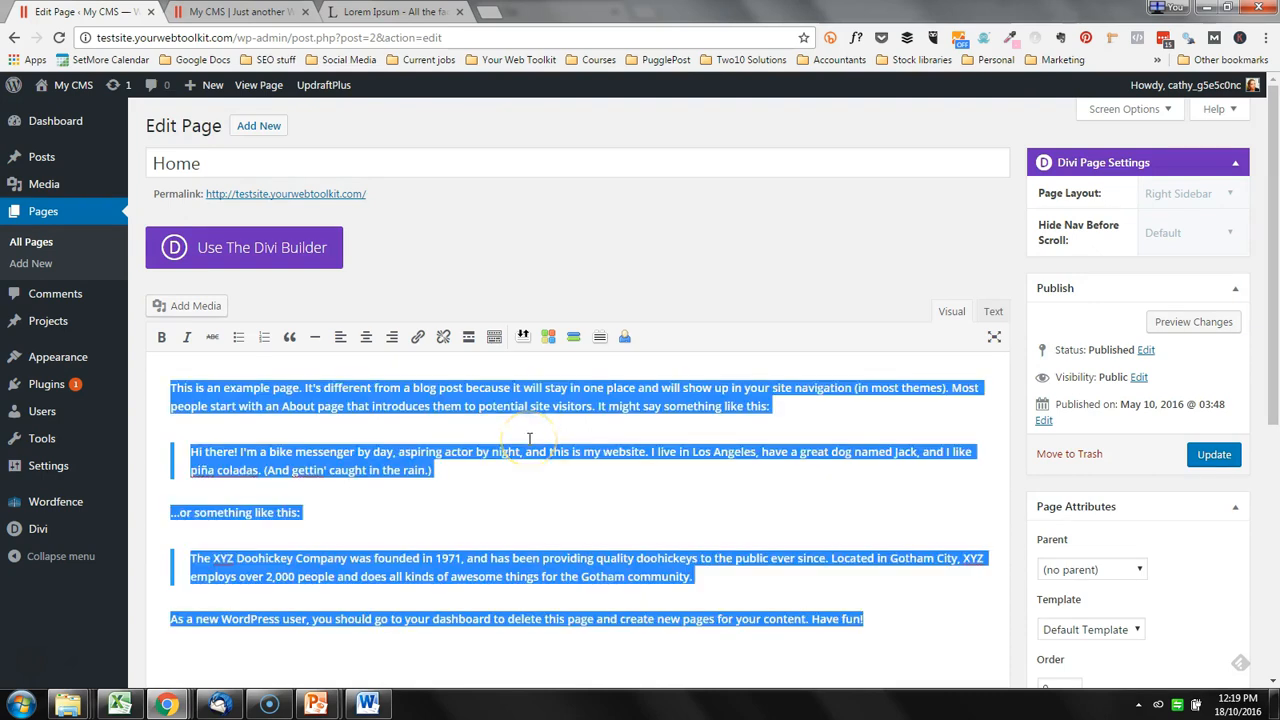
{"action": "key", "text": "BackSpace"}
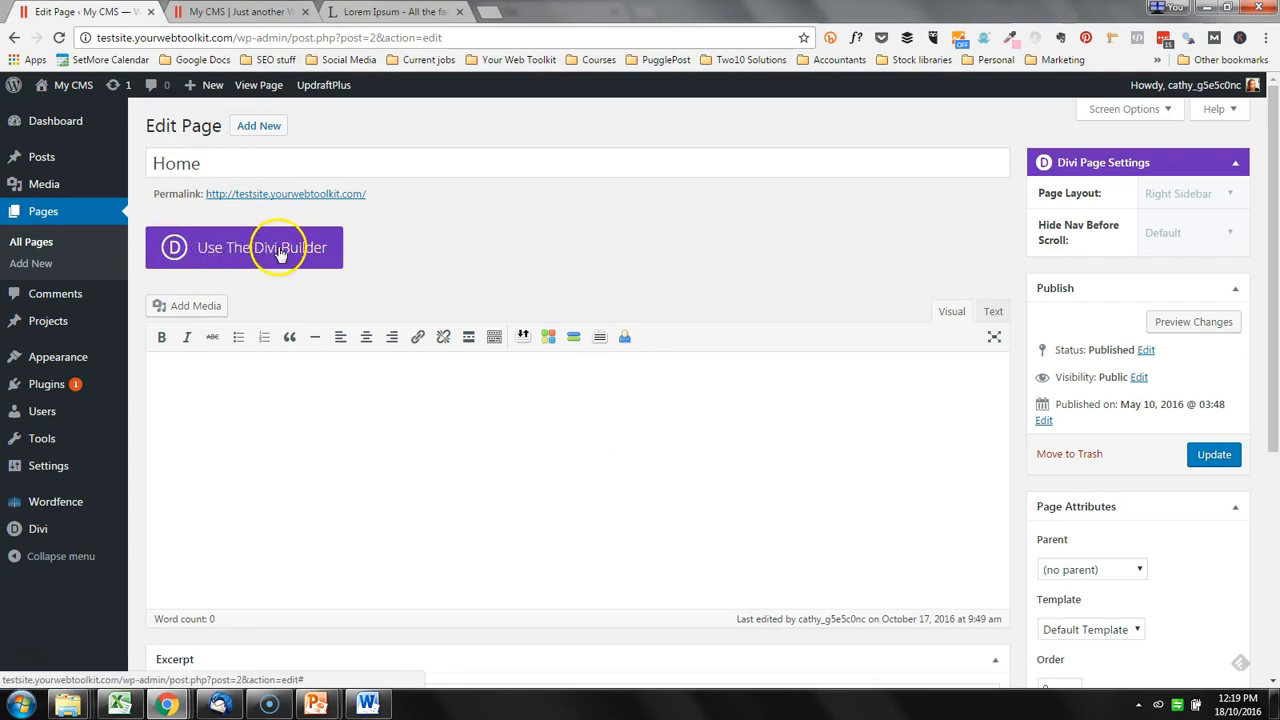
Switch the Home page to the Divi Builder and launch its Visual Builder
{"action": "left_click", "coordinate": [299, 247]}
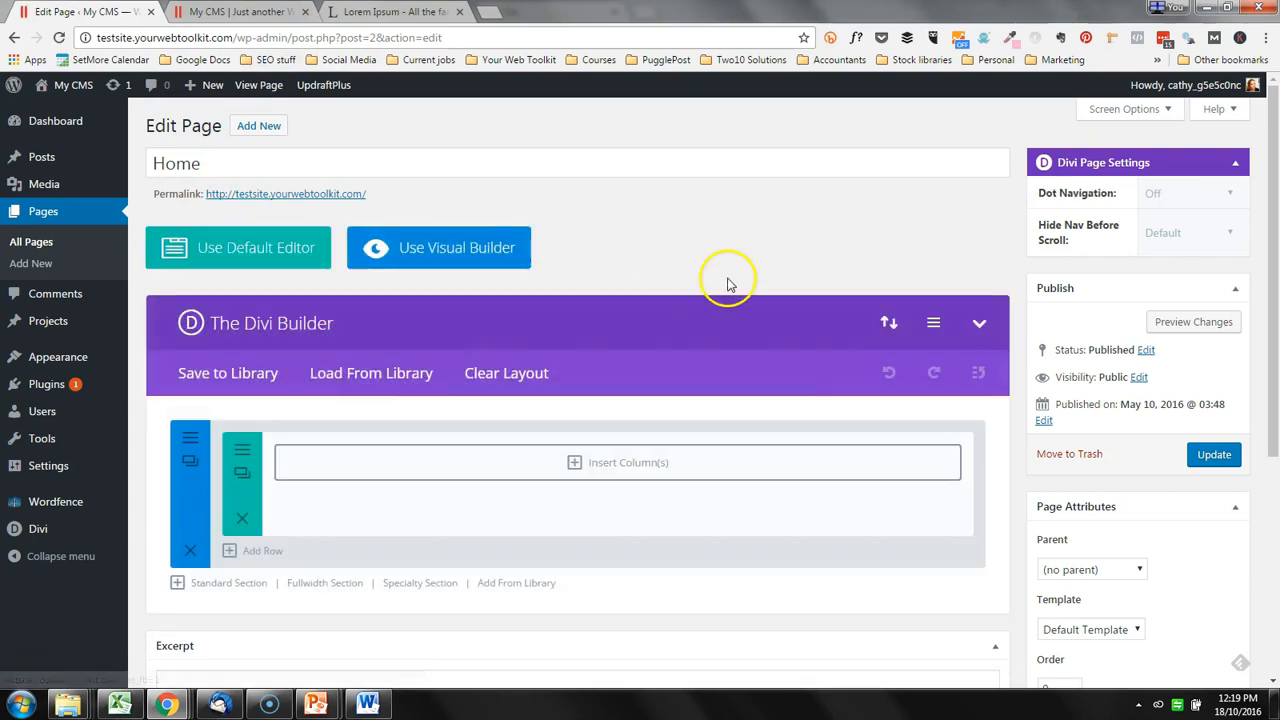
{"action": "scroll", "coordinate": [730, 290], "scroll_direction": "down", "scroll_amount": 1}
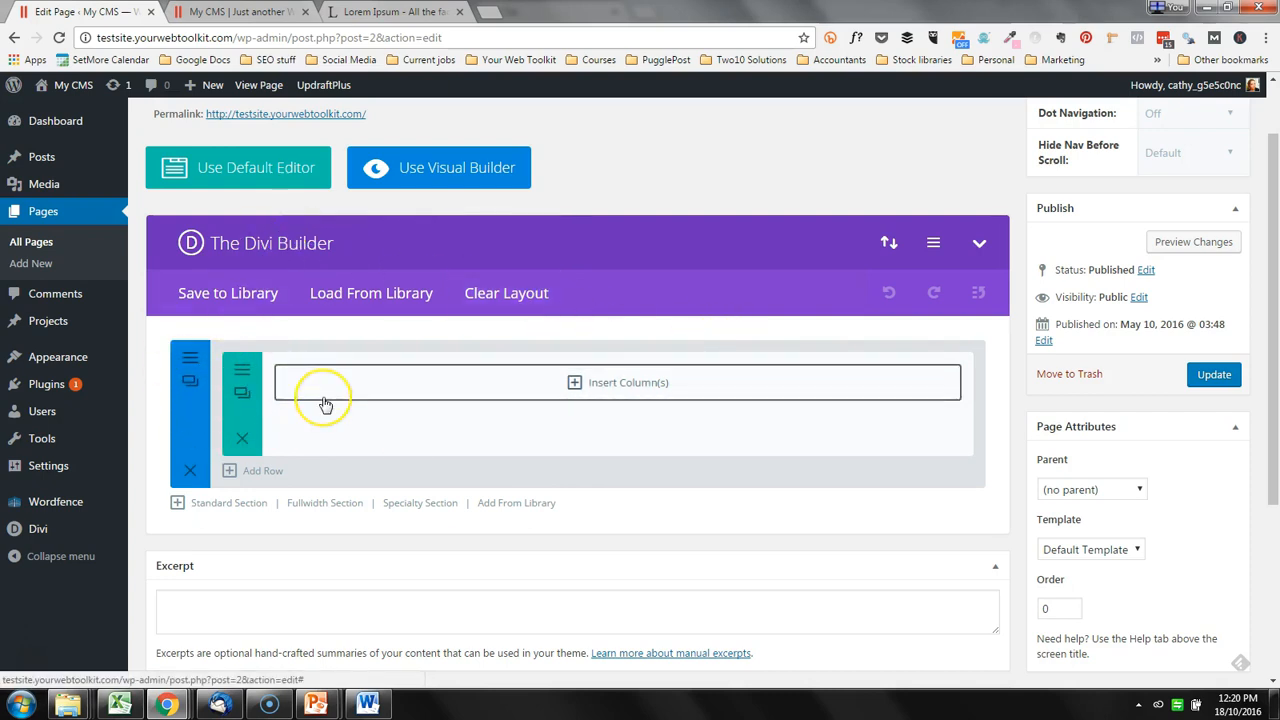
{"action": "left_click", "coordinate": [437, 190]}
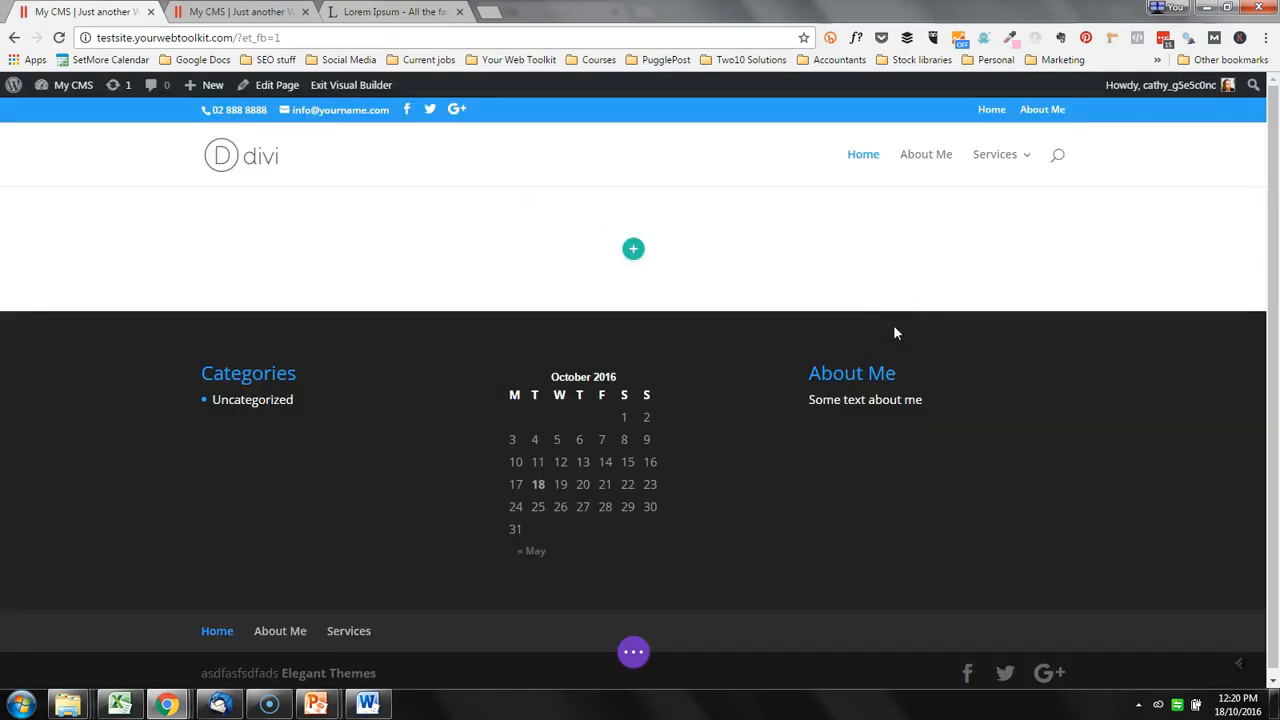
Insert a single-column row into the empty section of the page
{"action": "mouse_move", "coordinate": [675, 287]}
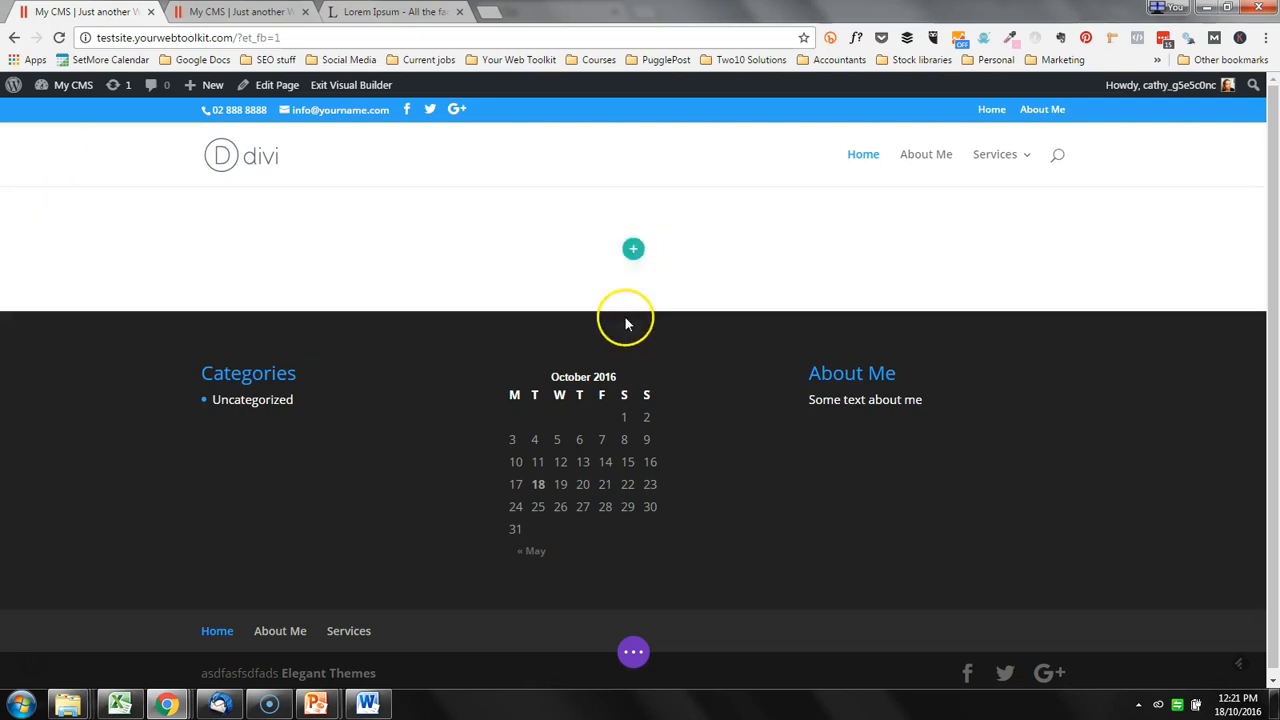
{"action": "left_click", "coordinate": [633, 251]}
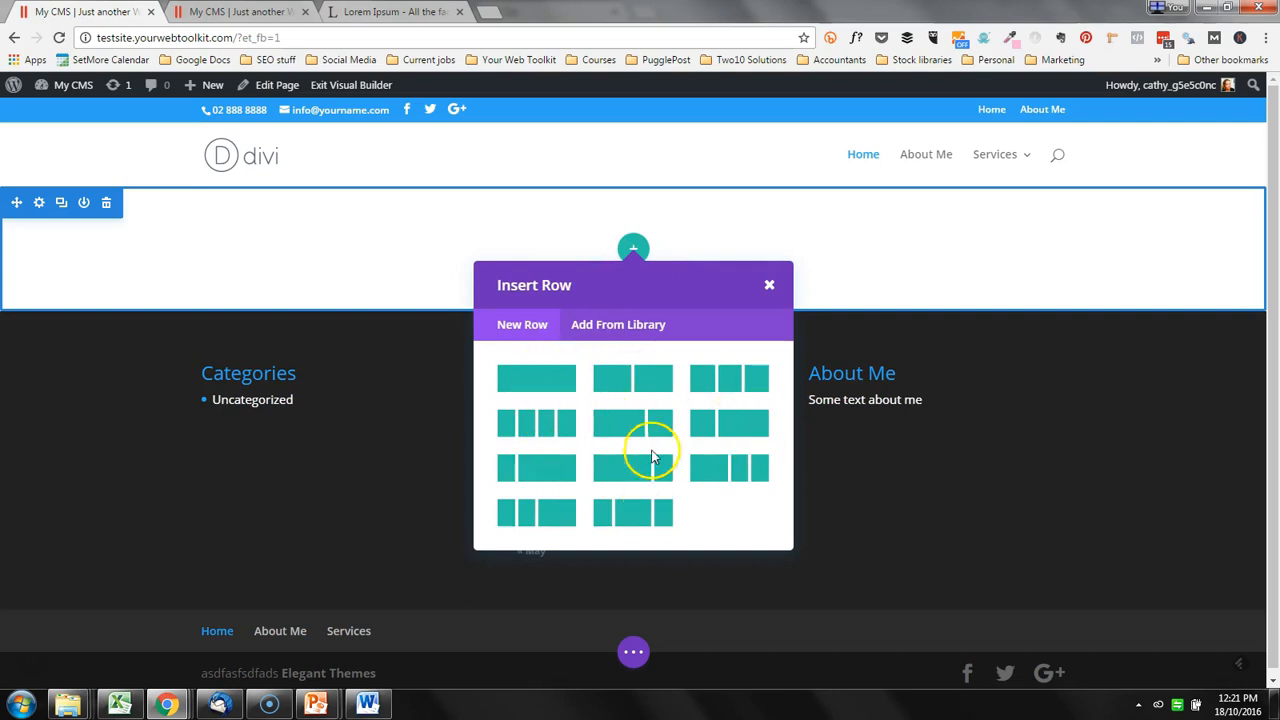
{"action": "left_click", "coordinate": [540, 385]}
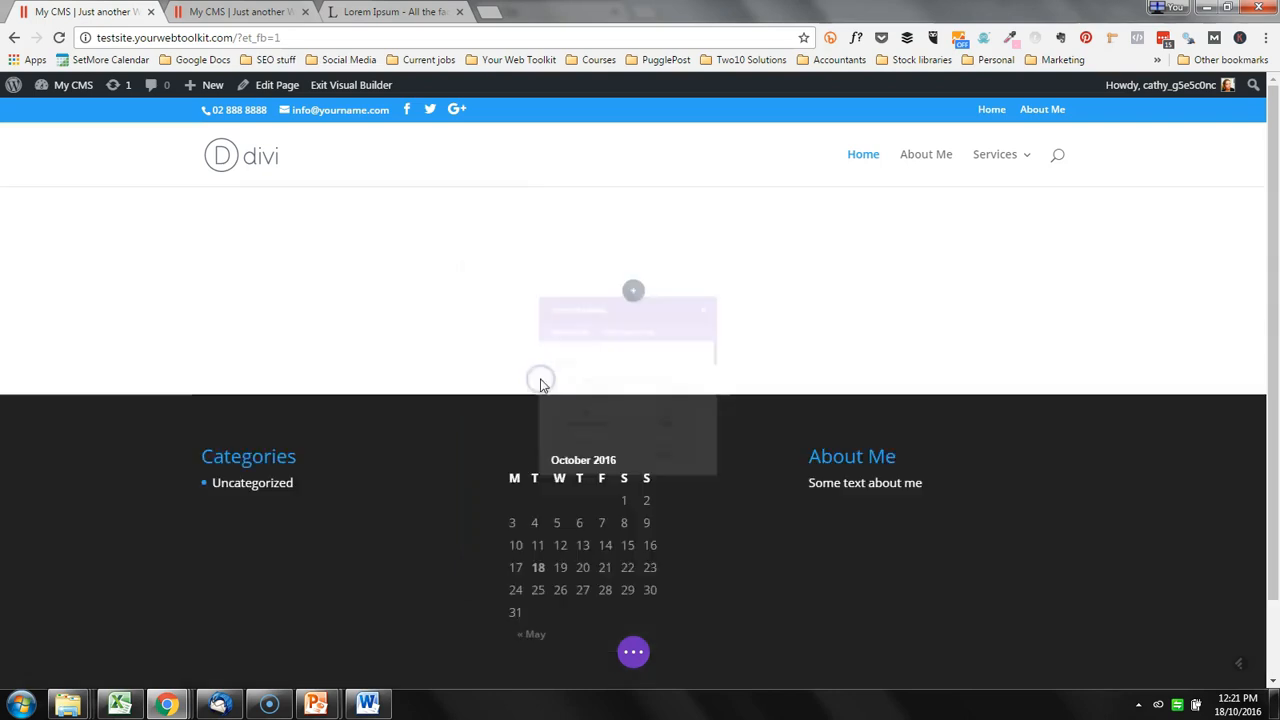
Add a Text module to the new single-column row
{"action": "scroll", "coordinate": [661, 503], "scroll_direction": "down", "scroll_amount": 2}
{"action": "scroll", "coordinate": [661, 503], "scroll_direction": "down", "scroll_amount": 4}
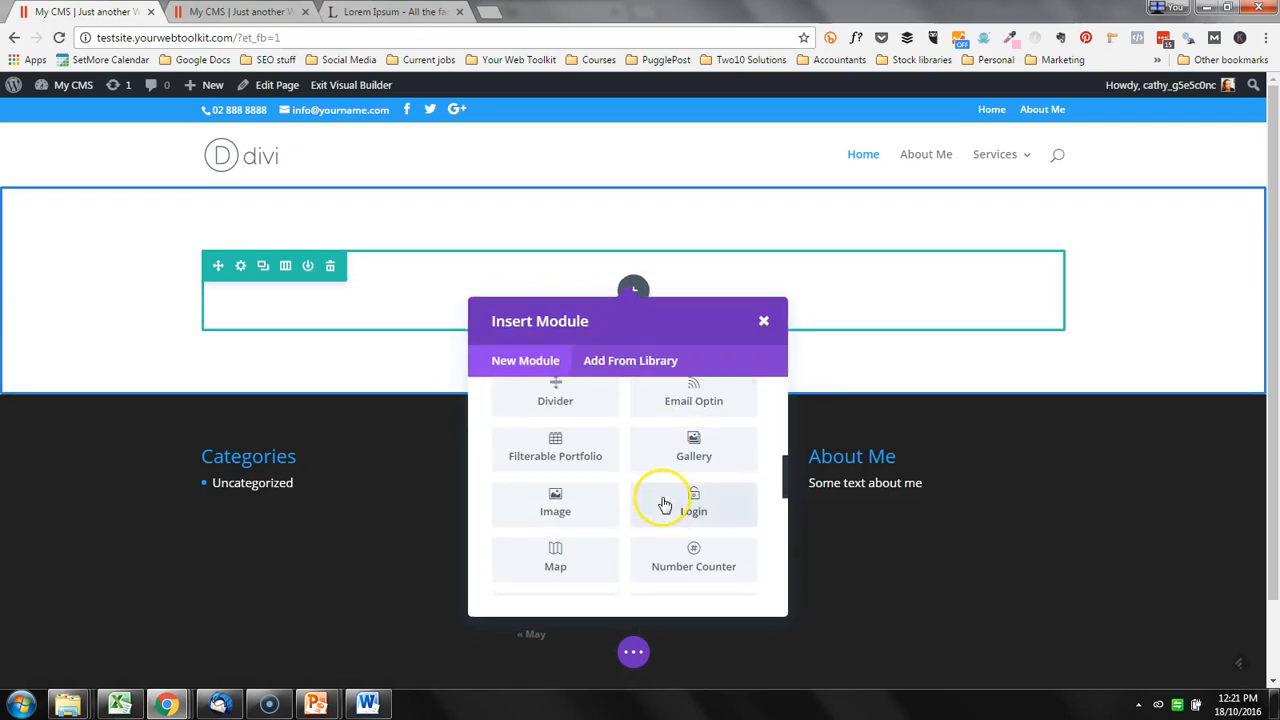
{"action": "scroll", "coordinate": [665, 505], "scroll_direction": "down", "scroll_amount": 5}
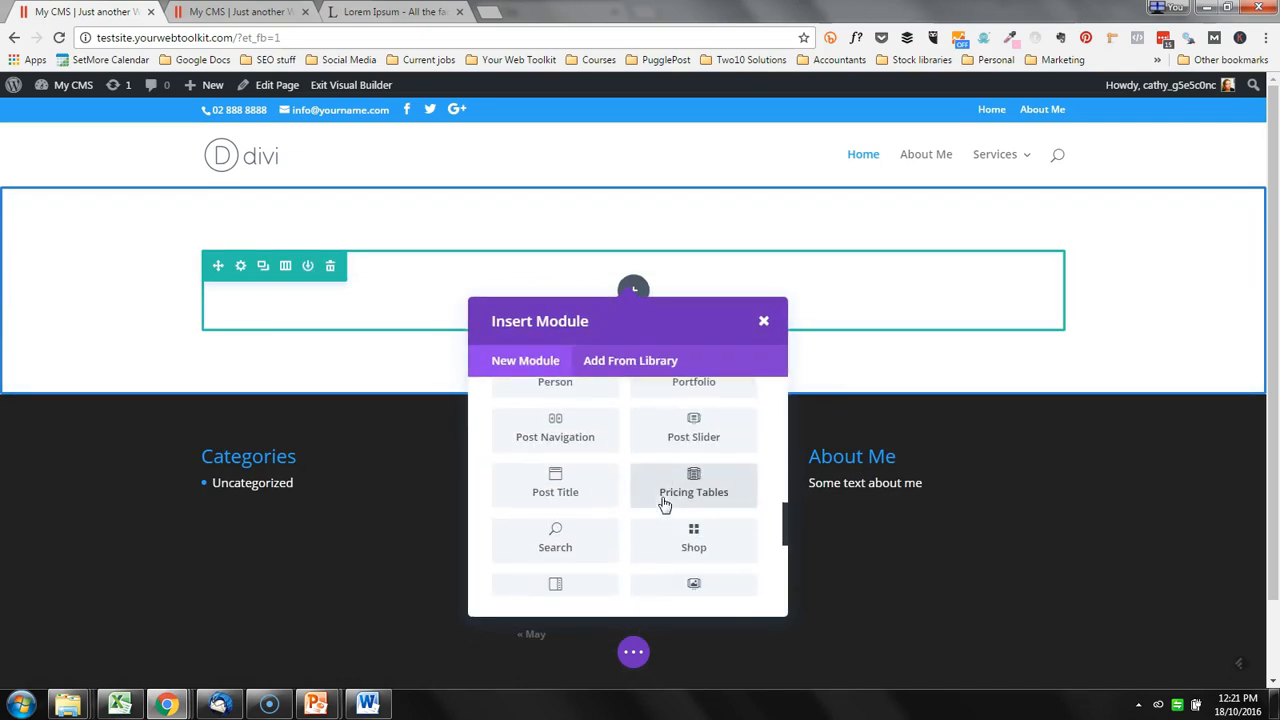
{"action": "scroll", "coordinate": [665, 505], "scroll_direction": "down", "scroll_amount": 3}
{"action": "left_click", "coordinate": [693, 470]}
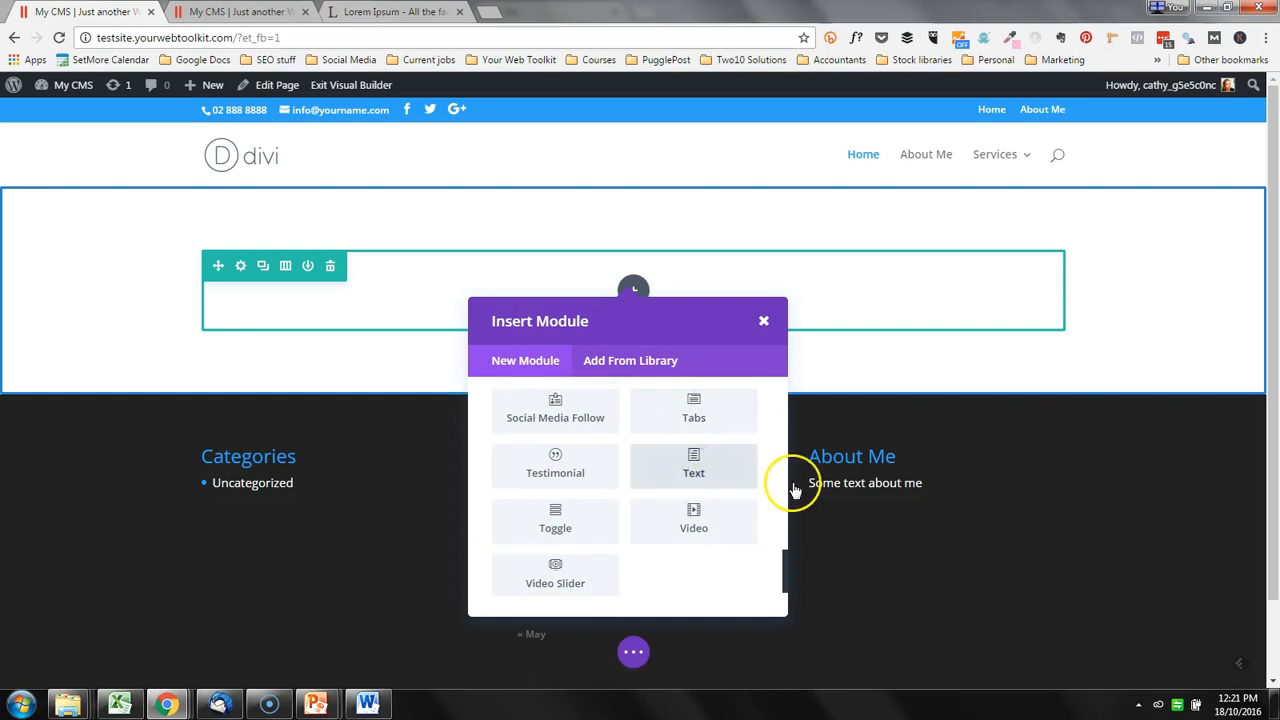
{"action": "left_click", "coordinate": [738, 467]}
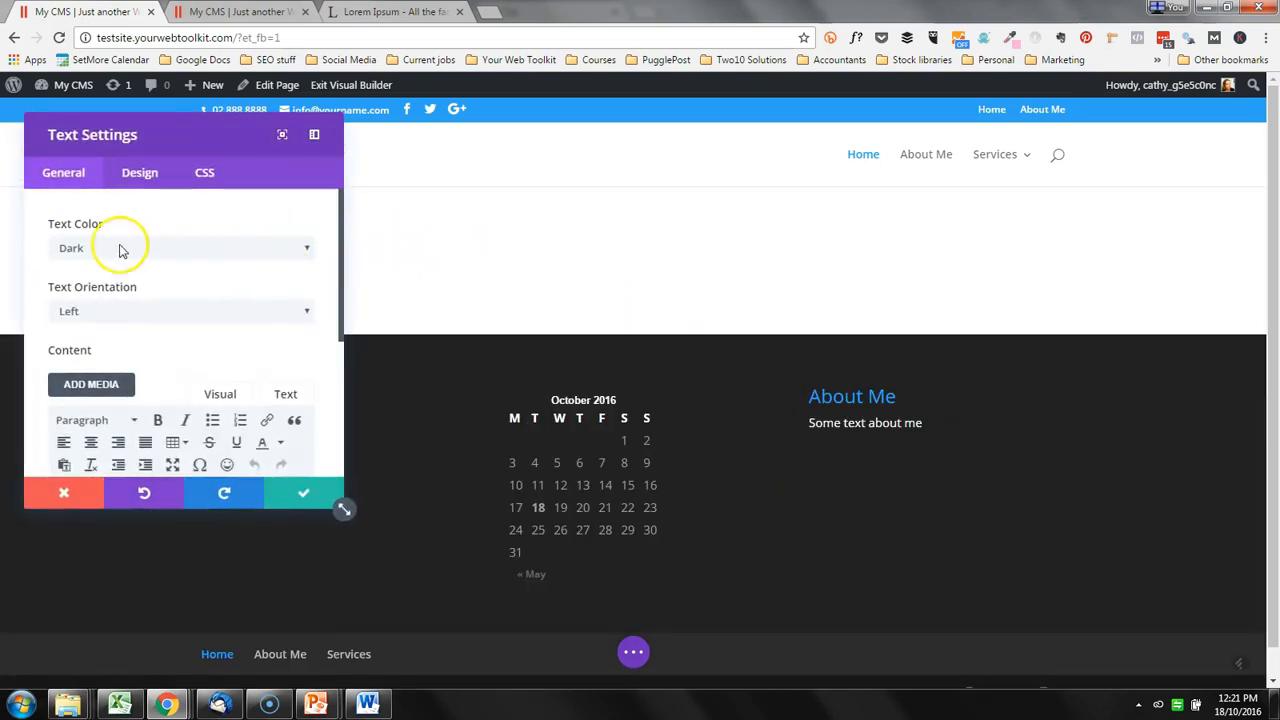
Copy the first placeholder paragraph, starting "Lorem ipsum dolor sit amet", from the open Lorem Ipsum page
{"action": "scroll", "coordinate": [140, 330], "scroll_direction": "down", "scroll_amount": 1}
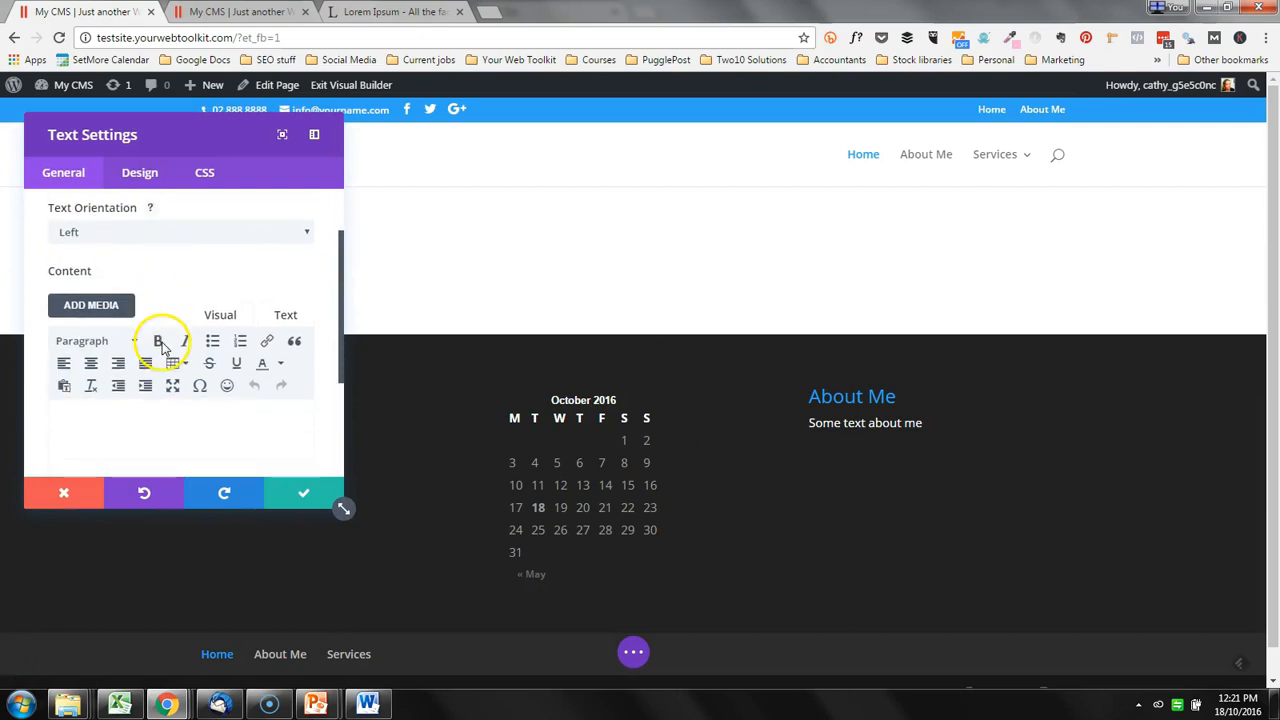
{"action": "left_click", "coordinate": [398, 14]}
{"action": "triple_click", "coordinate": [343, 360]}
{"action": "key", "text": "ctrl+c"}
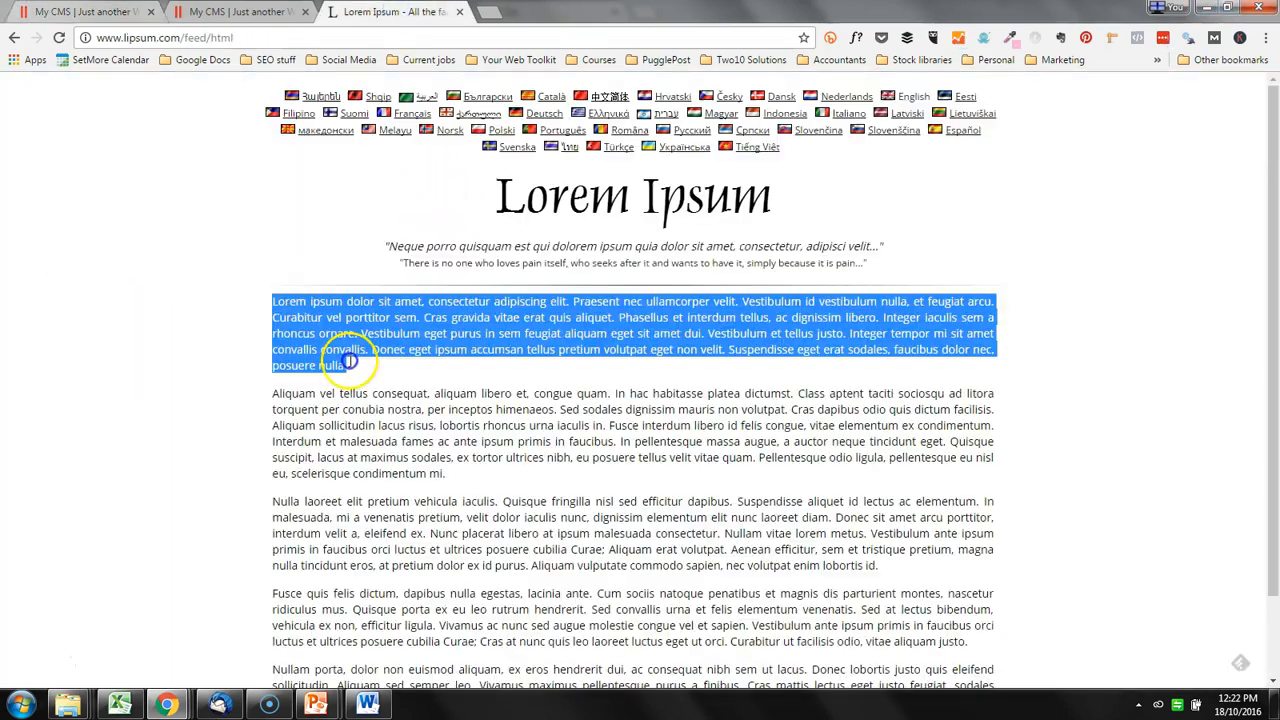
Paste the copied Lorem Ipsum paragraph into the Text module's content and save the module settings
{"action": "left_click", "coordinate": [200, 12]}
{"action": "left_click", "coordinate": [80, 12]}
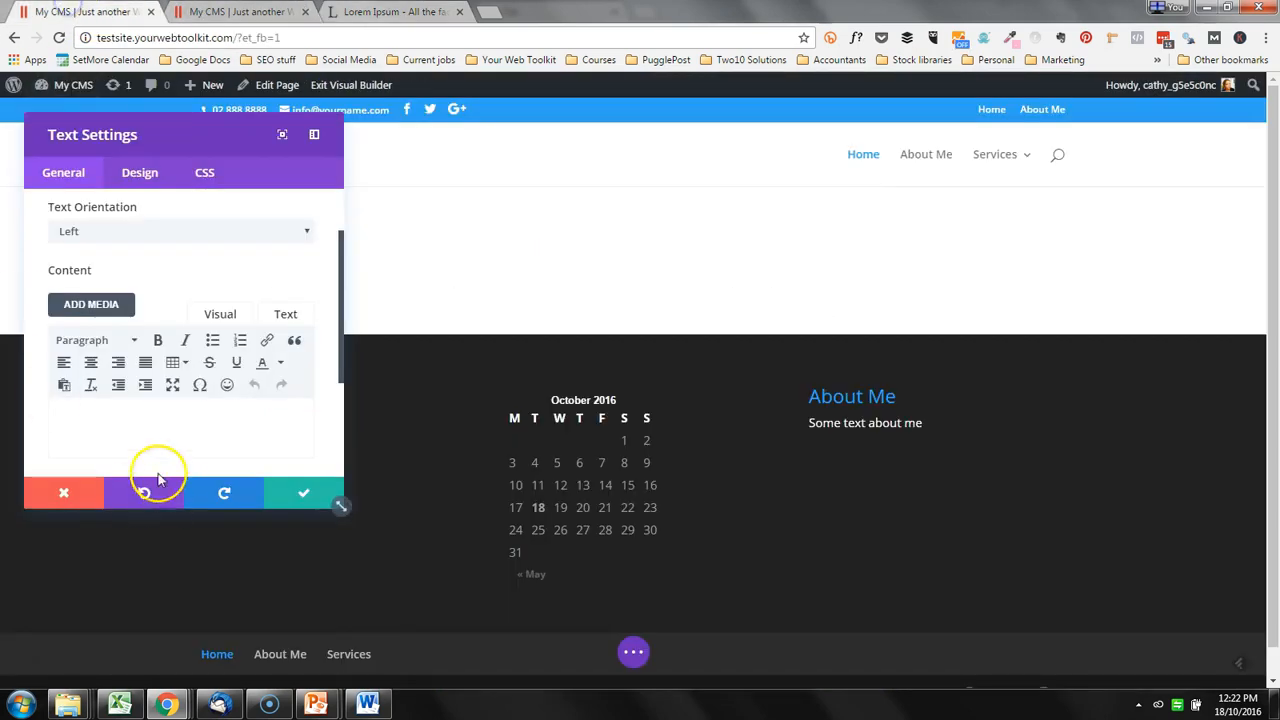
{"action": "scroll", "coordinate": [90, 347], "scroll_direction": "down", "scroll_amount": 1}
{"action": "left_click", "coordinate": [85, 329]}
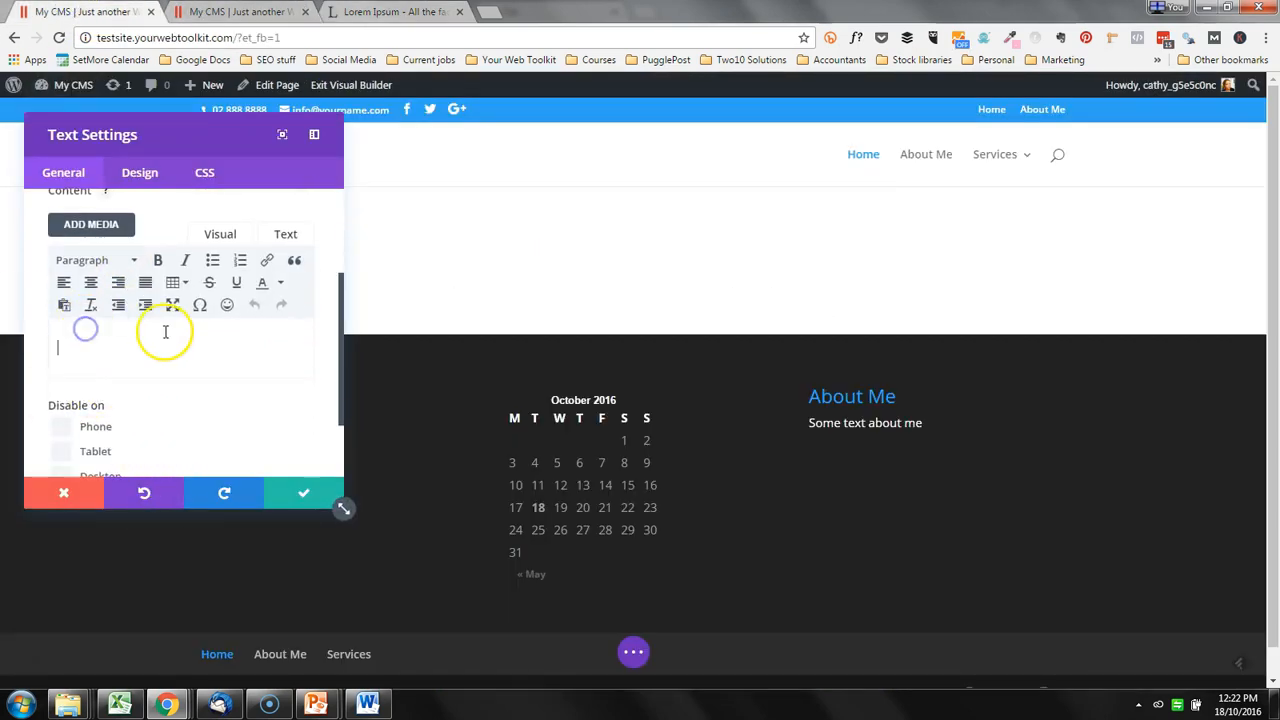
{"action": "key", "text": "ctrl+v"}
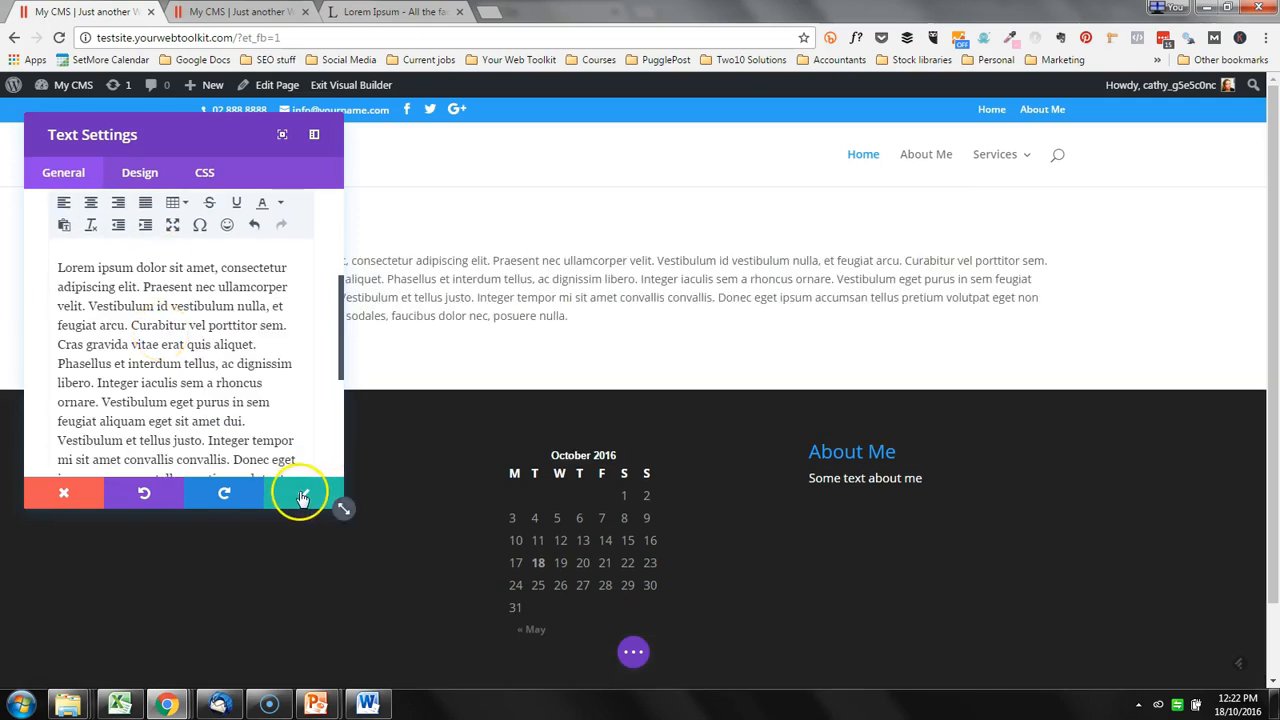
{"action": "left_click", "coordinate": [302, 497]}
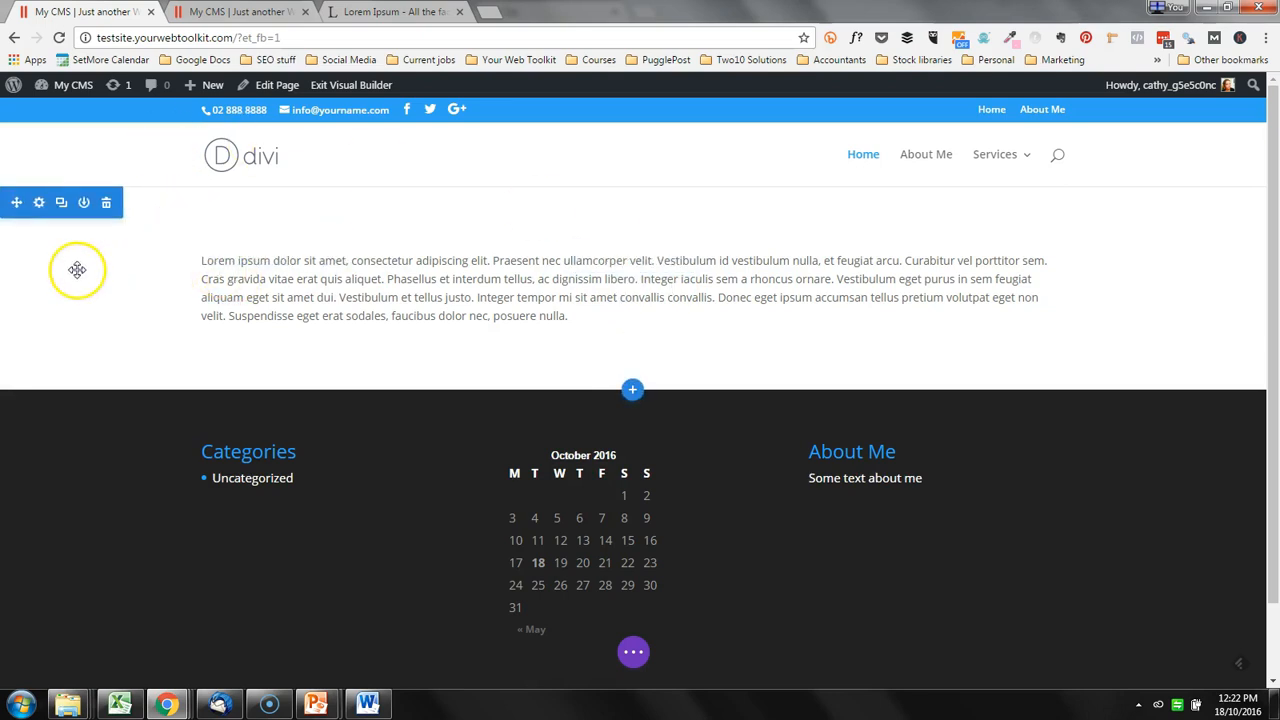
Set the section's background color to the green preset and save the section settings
{"action": "left_click", "coordinate": [39, 203]}
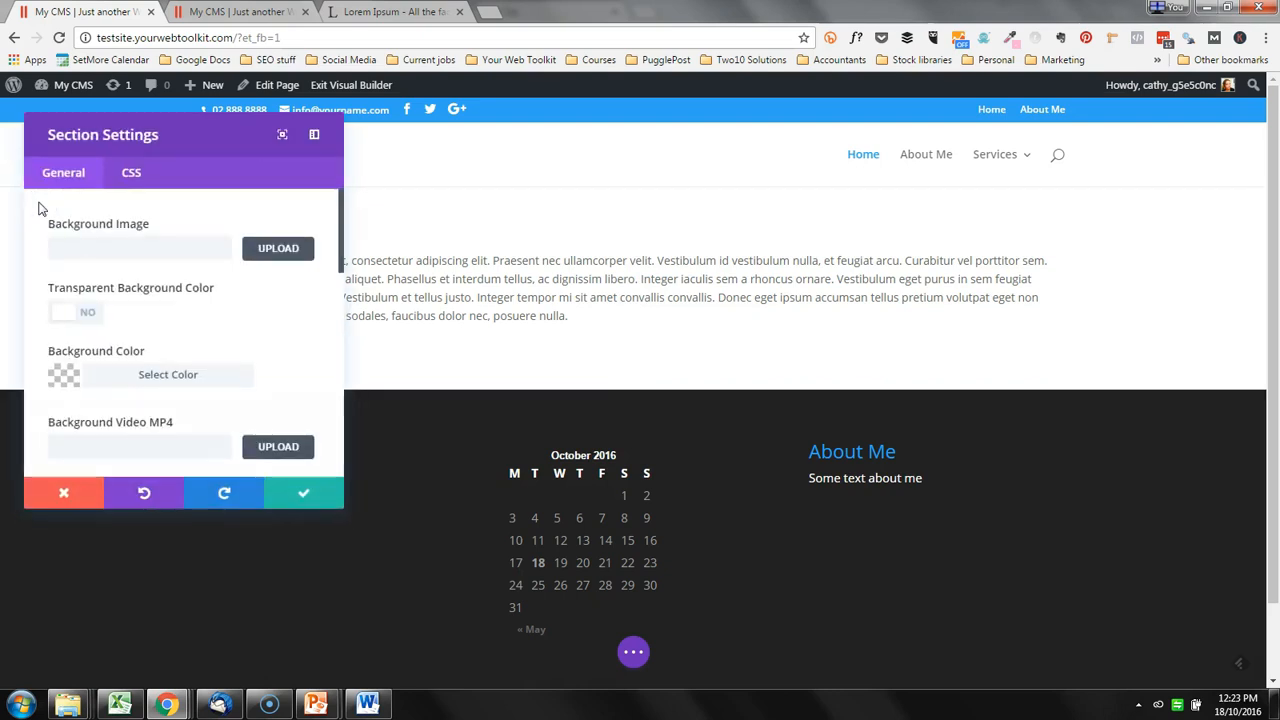
{"action": "left_click", "coordinate": [167, 379]}
{"action": "scroll", "coordinate": [170, 385], "scroll_direction": "down", "scroll_amount": 3}
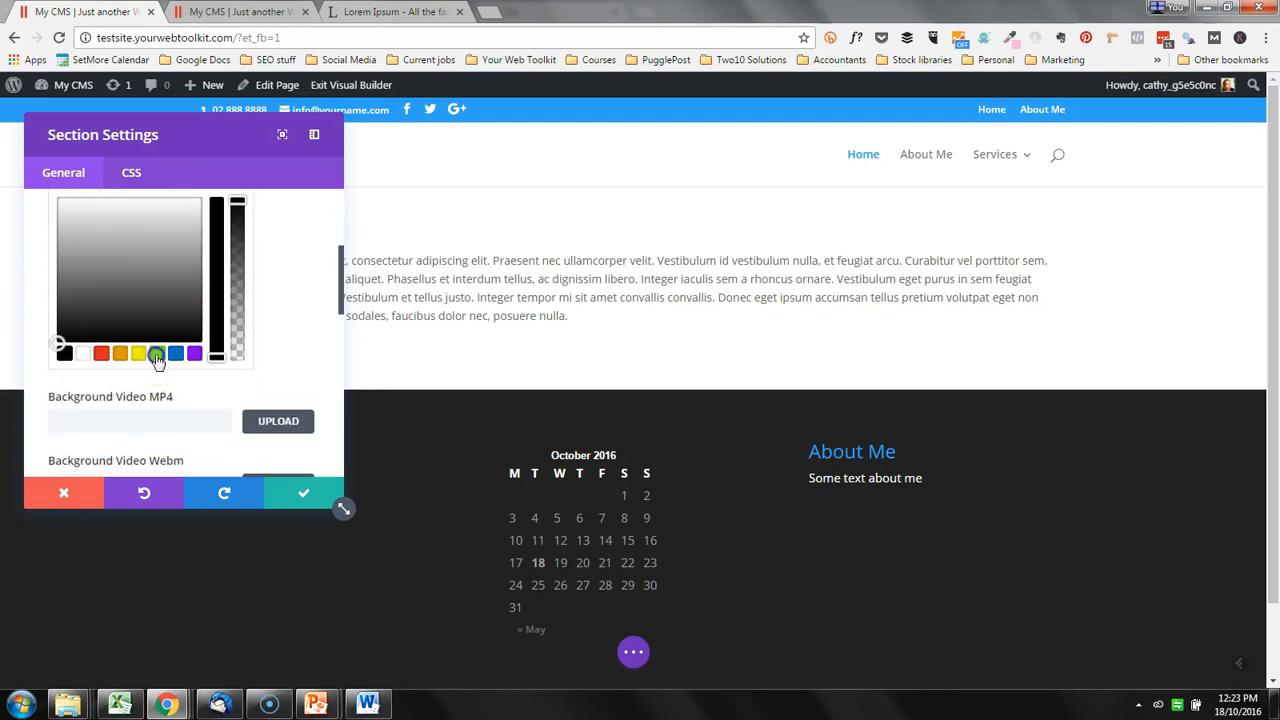
{"action": "left_click", "coordinate": [157, 354]}
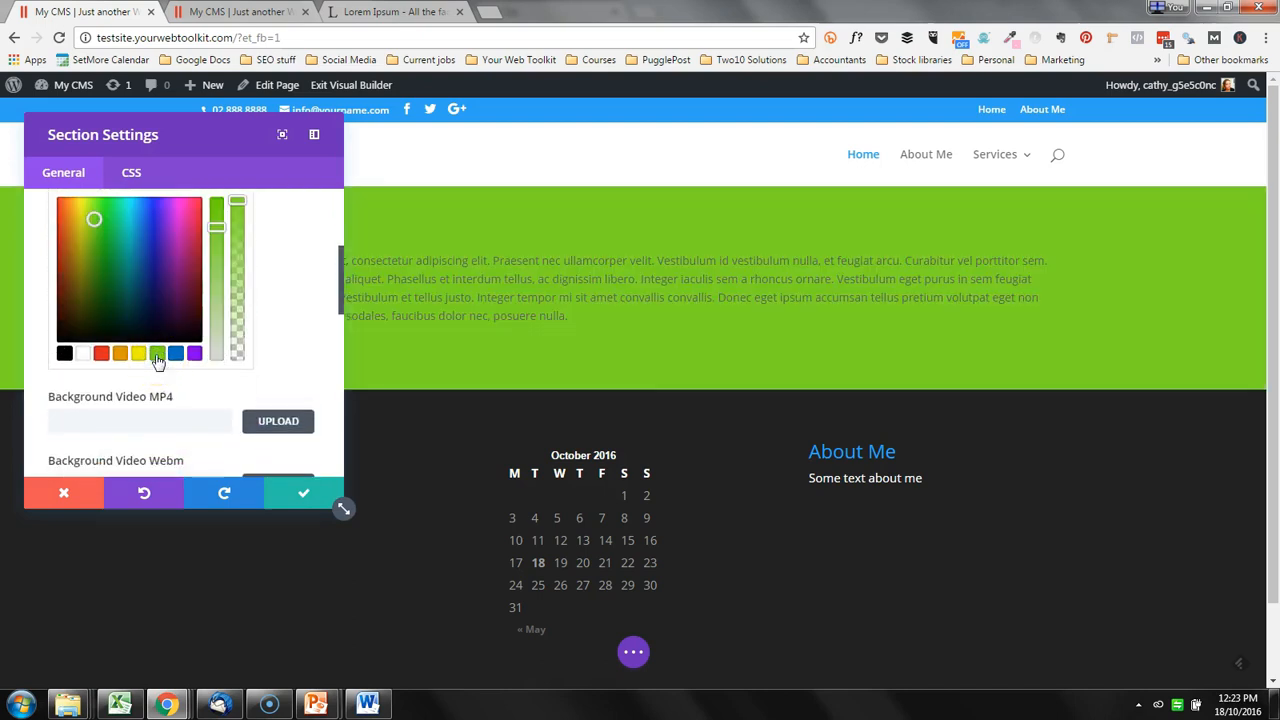
{"action": "left_click", "coordinate": [280, 494]}
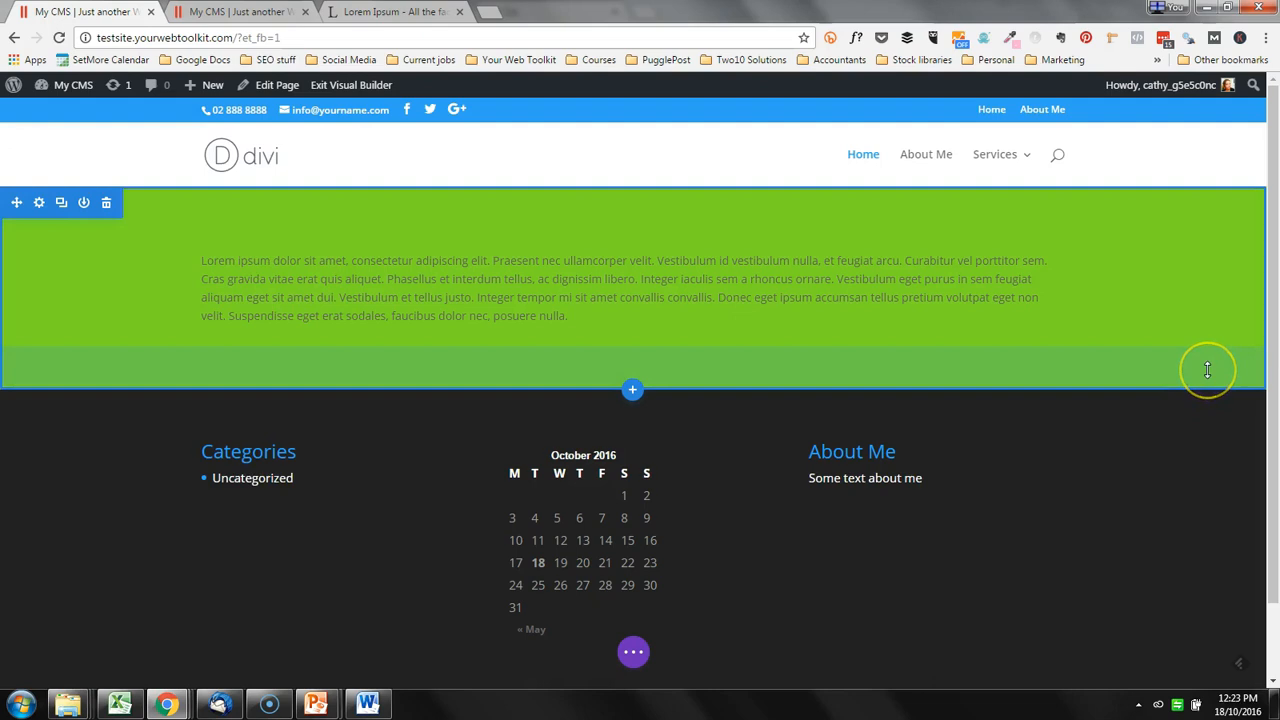
Set the row's background color to the blue preset in its design settings and save them
{"action": "mouse_move", "coordinate": [411, 250]}
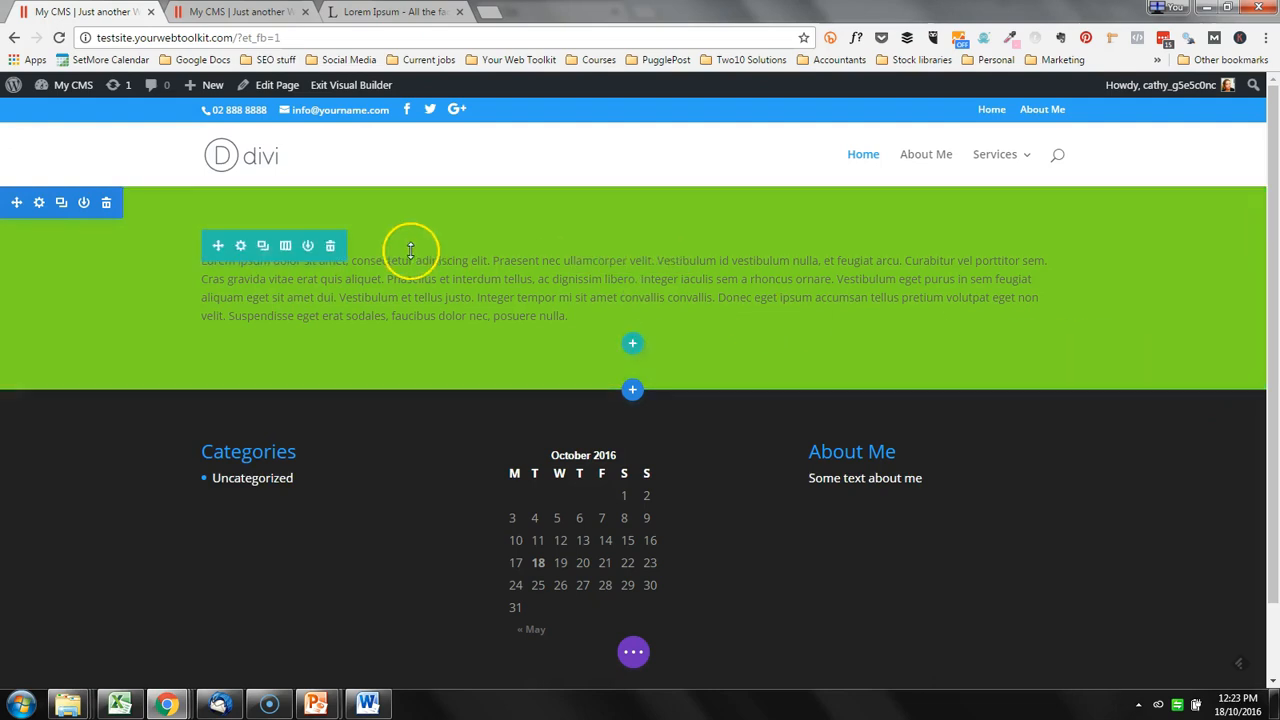
{"action": "left_click", "coordinate": [243, 248]}
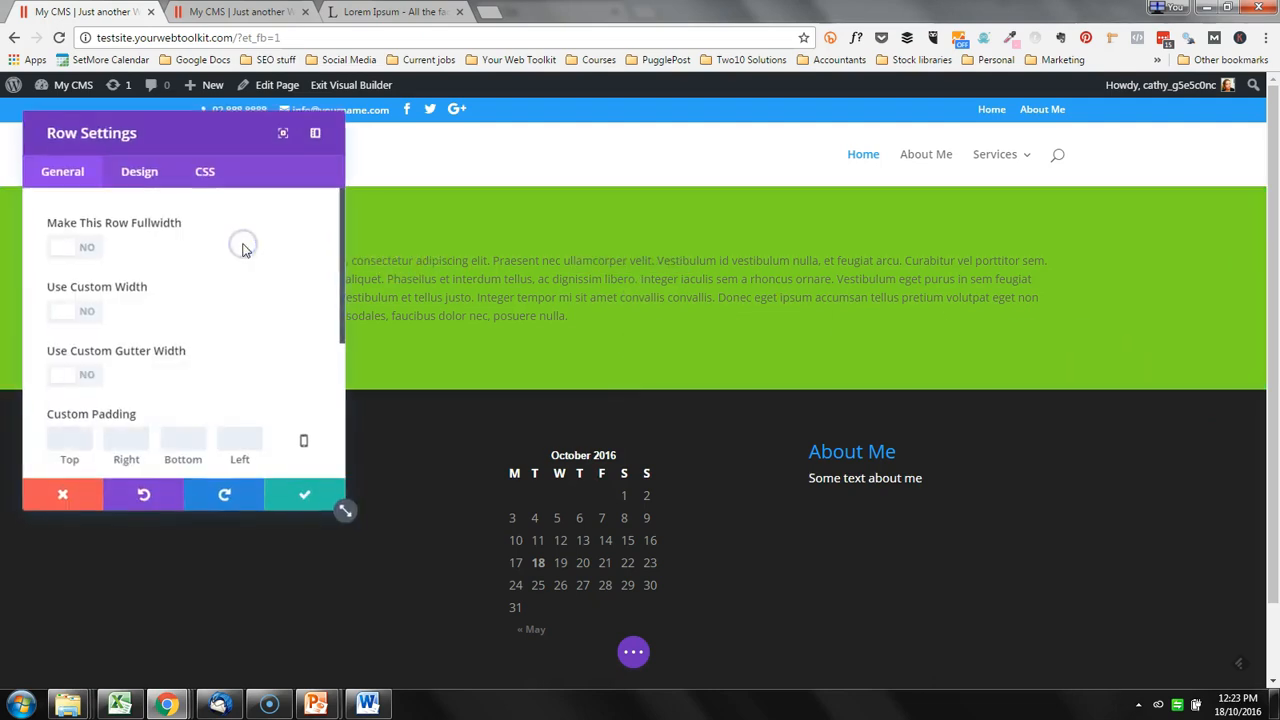
{"action": "scroll", "coordinate": [172, 271], "scroll_direction": "down", "scroll_amount": 1}
{"action": "scroll", "coordinate": [172, 265], "scroll_direction": "up", "scroll_amount": 3}
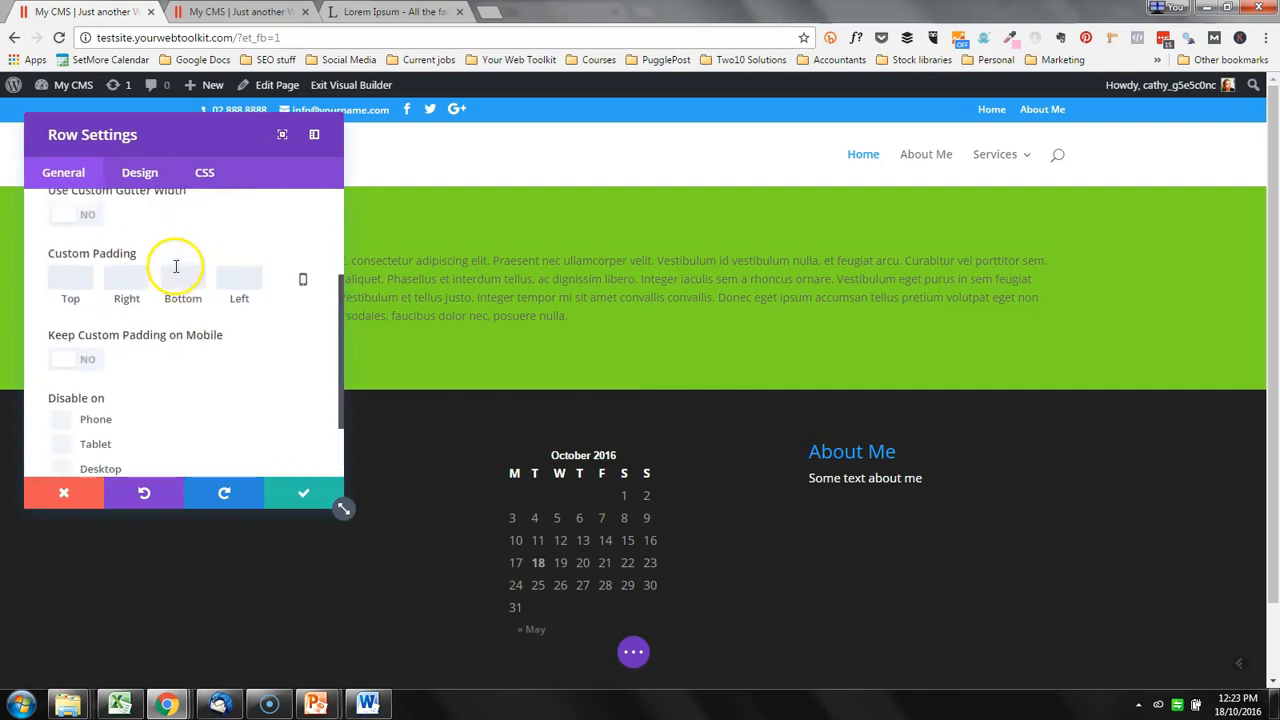
{"action": "left_click", "coordinate": [150, 185]}
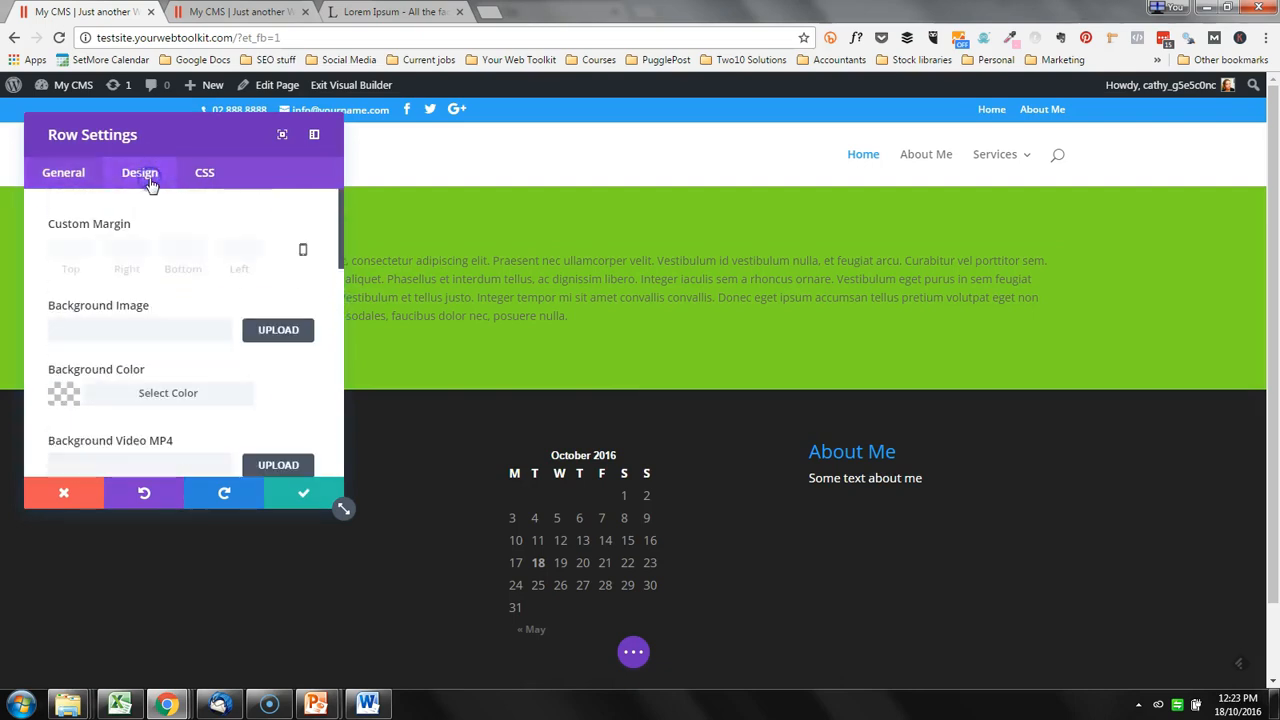
{"action": "left_click", "coordinate": [167, 395]}
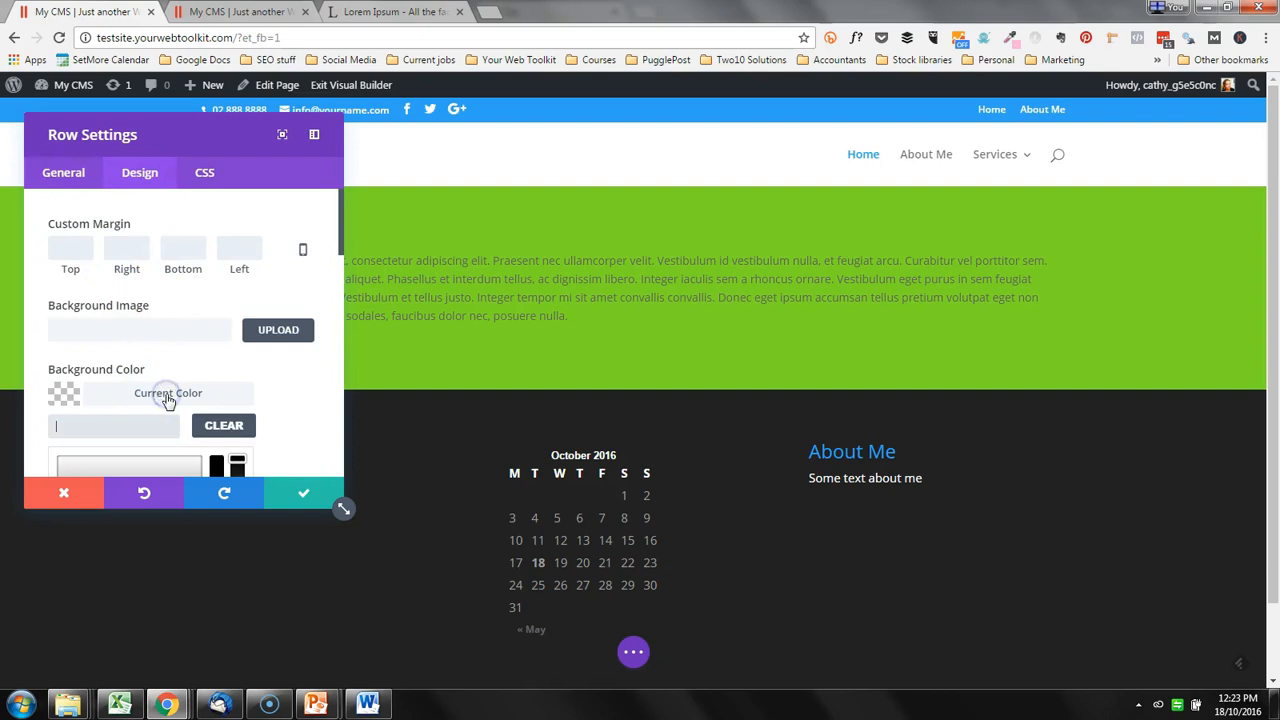
{"action": "scroll", "coordinate": [166, 420], "scroll_direction": "down", "scroll_amount": 2}
{"action": "left_click", "coordinate": [178, 371]}
{"action": "left_click", "coordinate": [301, 505]}
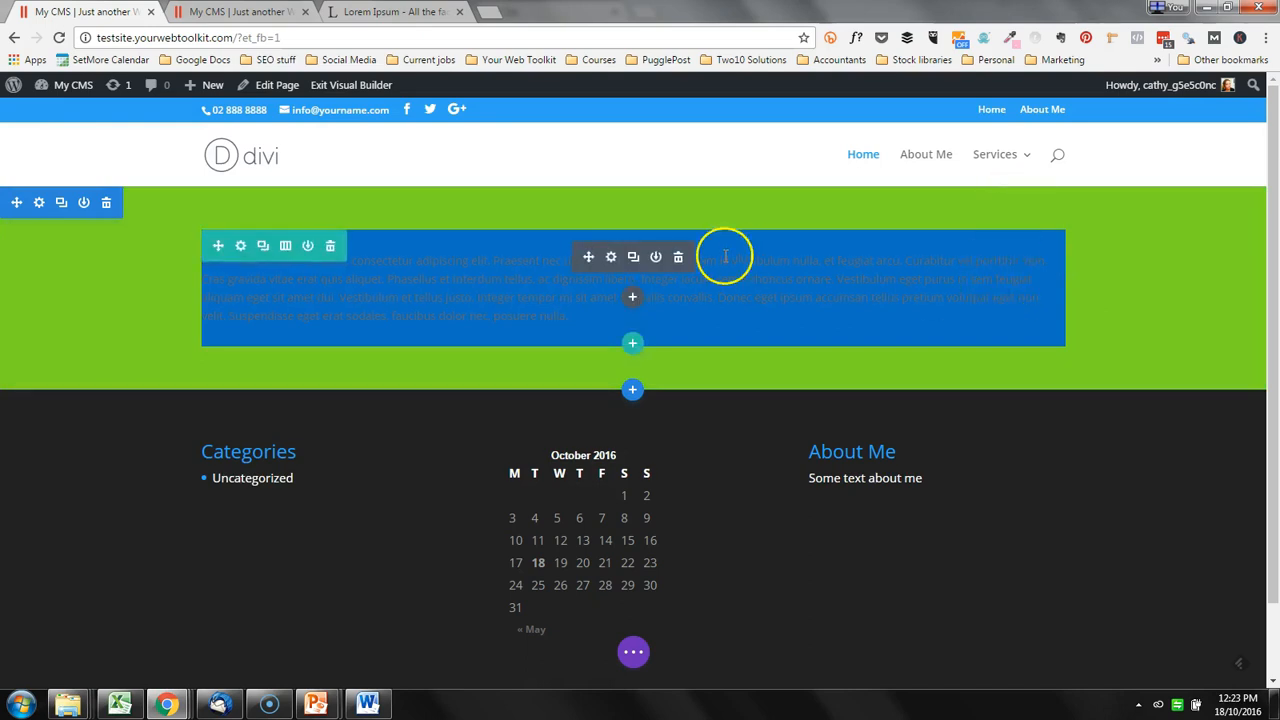
Set the text module's background color to the purple preset #8300e9 in its design settings and save them
{"action": "left_click", "coordinate": [611, 259]}
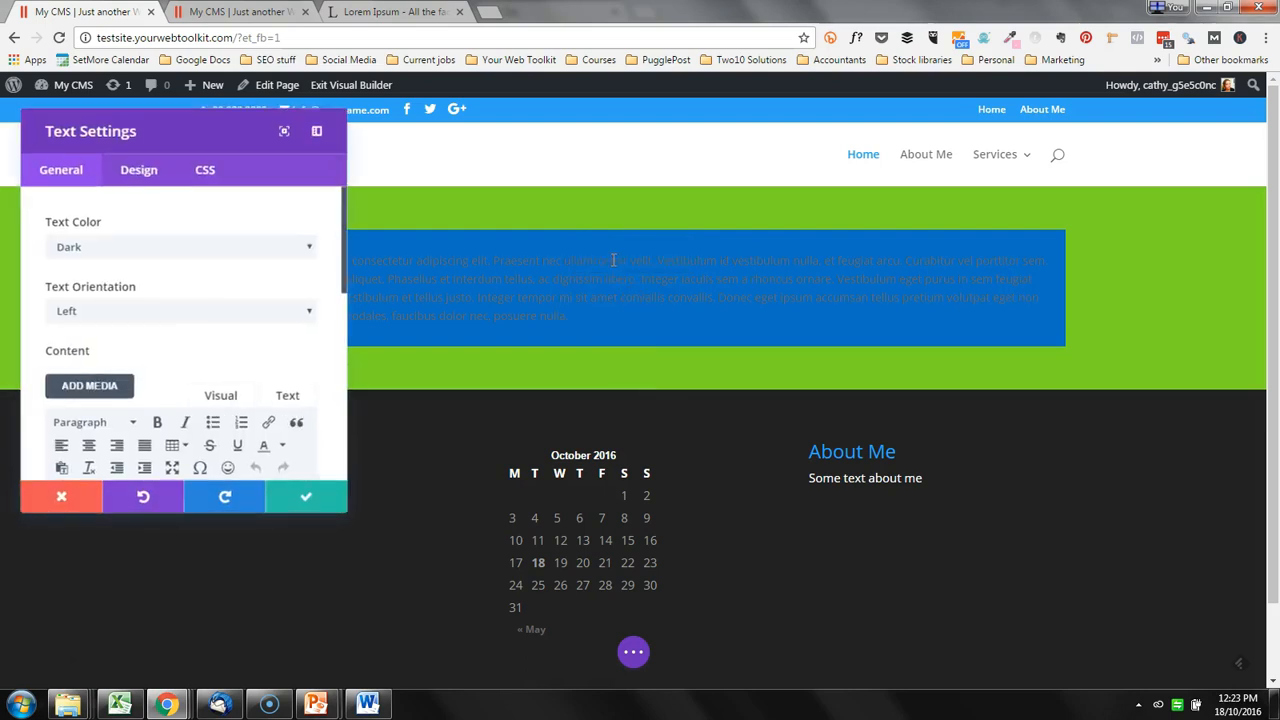
{"action": "scroll", "coordinate": [180, 292], "scroll_direction": "down", "scroll_amount": 3}
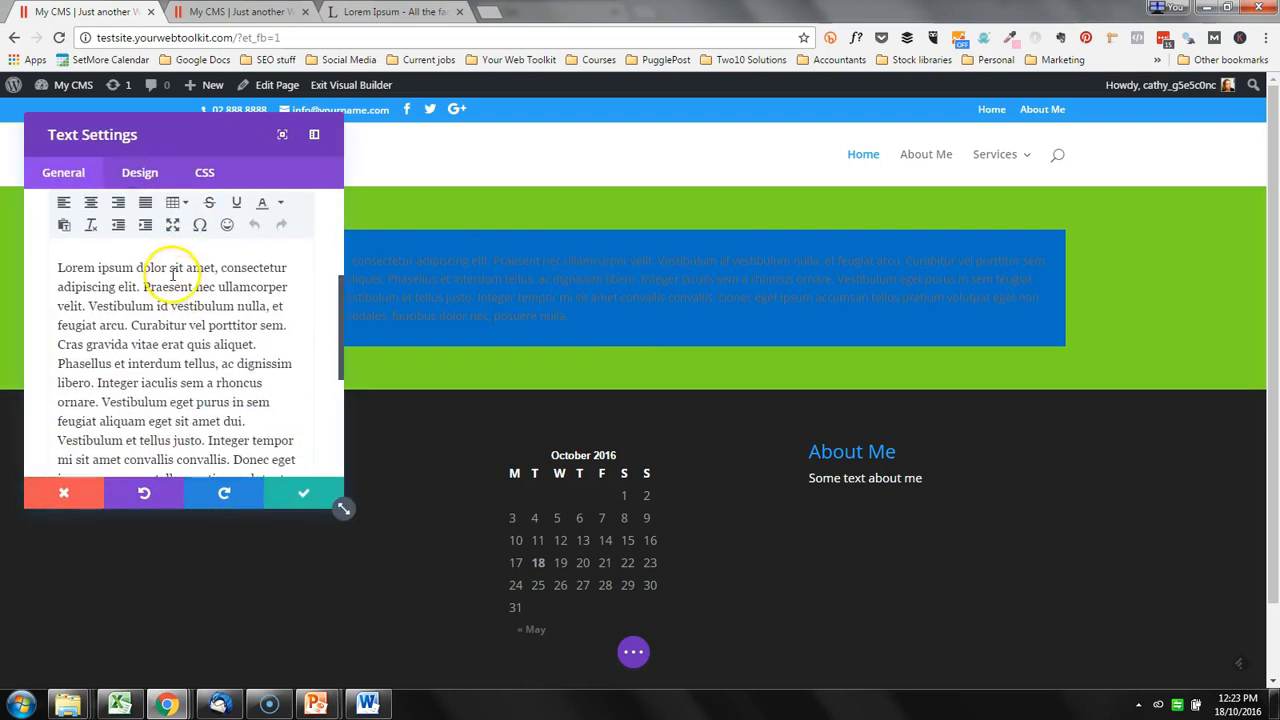
{"action": "left_click", "coordinate": [149, 178]}
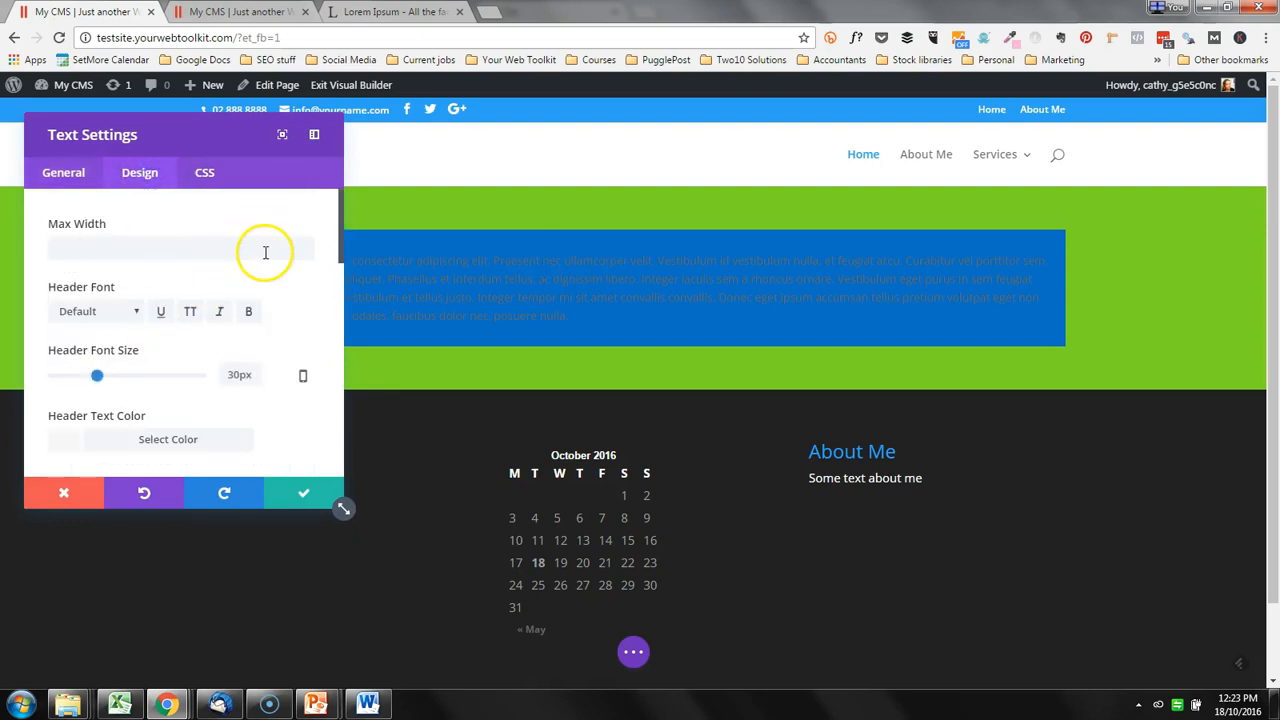
{"action": "scroll", "coordinate": [265, 253], "scroll_direction": "down", "scroll_amount": 1}
{"action": "scroll", "coordinate": [265, 255], "scroll_direction": "down", "scroll_amount": 6}
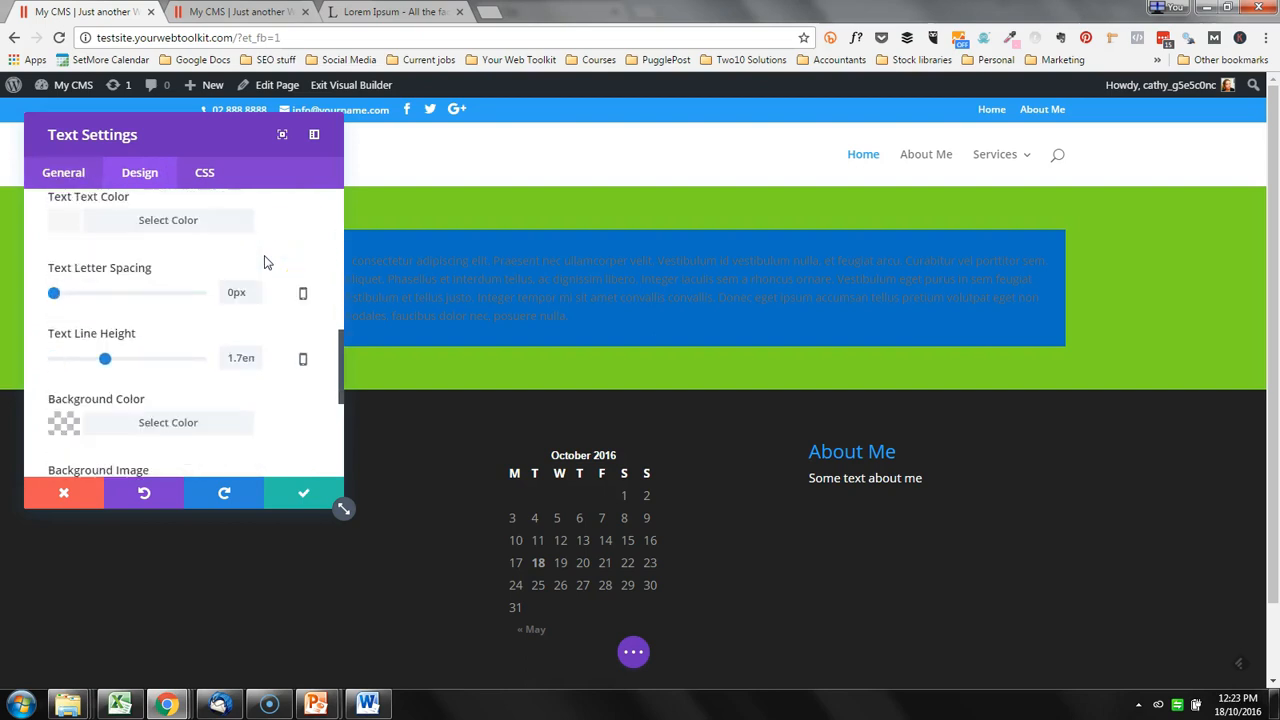
{"action": "scroll", "coordinate": [265, 262], "scroll_direction": "up", "scroll_amount": 1}
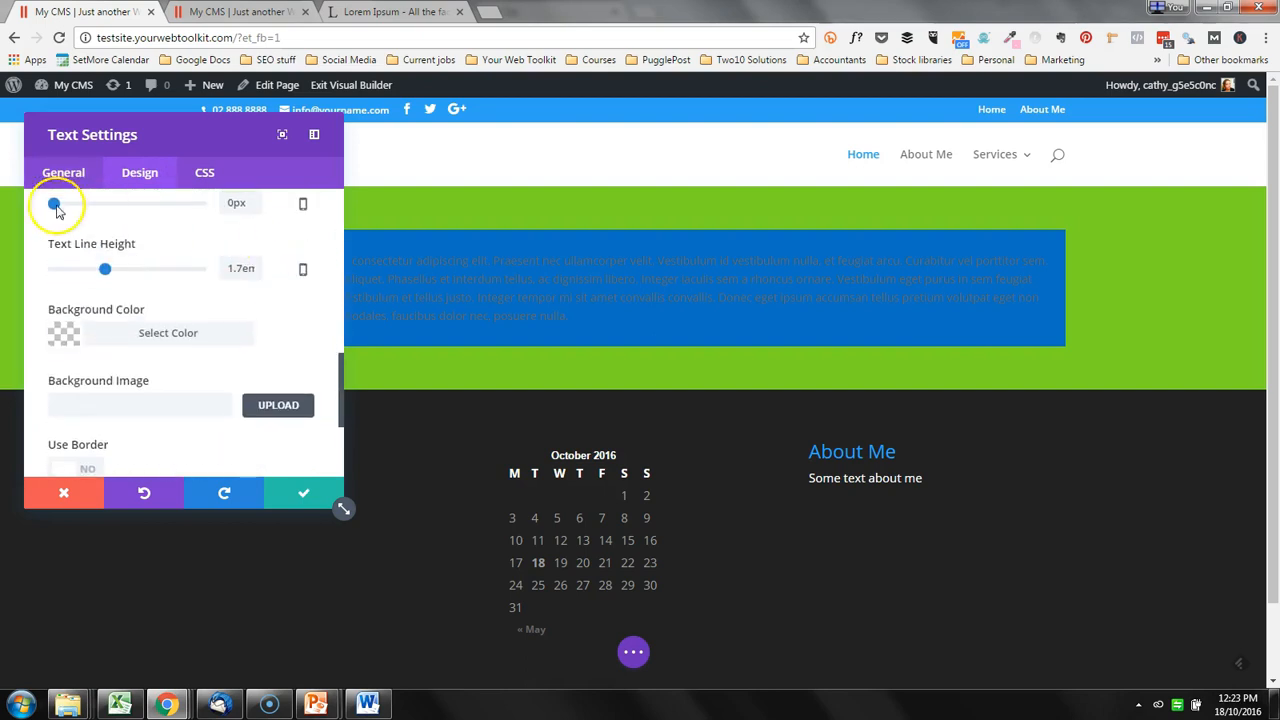
{"action": "left_click", "coordinate": [146, 332]}
{"action": "scroll", "coordinate": [151, 366], "scroll_direction": "down", "scroll_amount": 2}
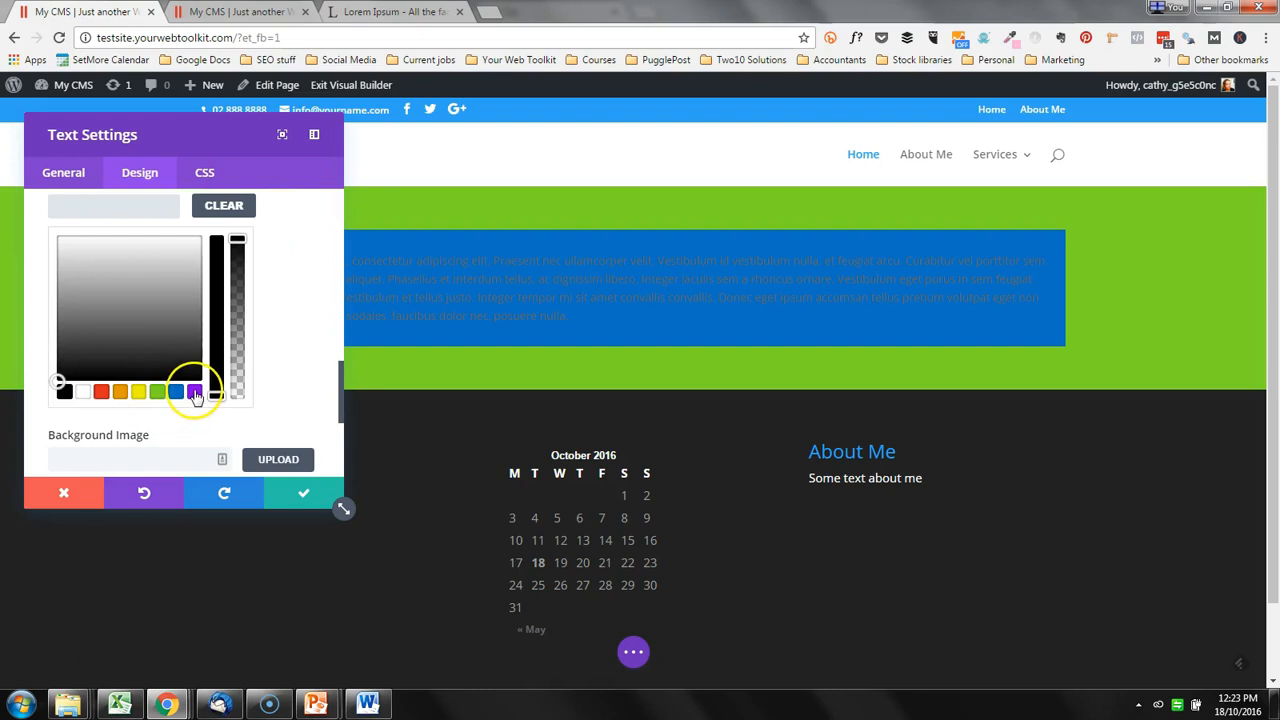
{"action": "left_click", "coordinate": [195, 392]}
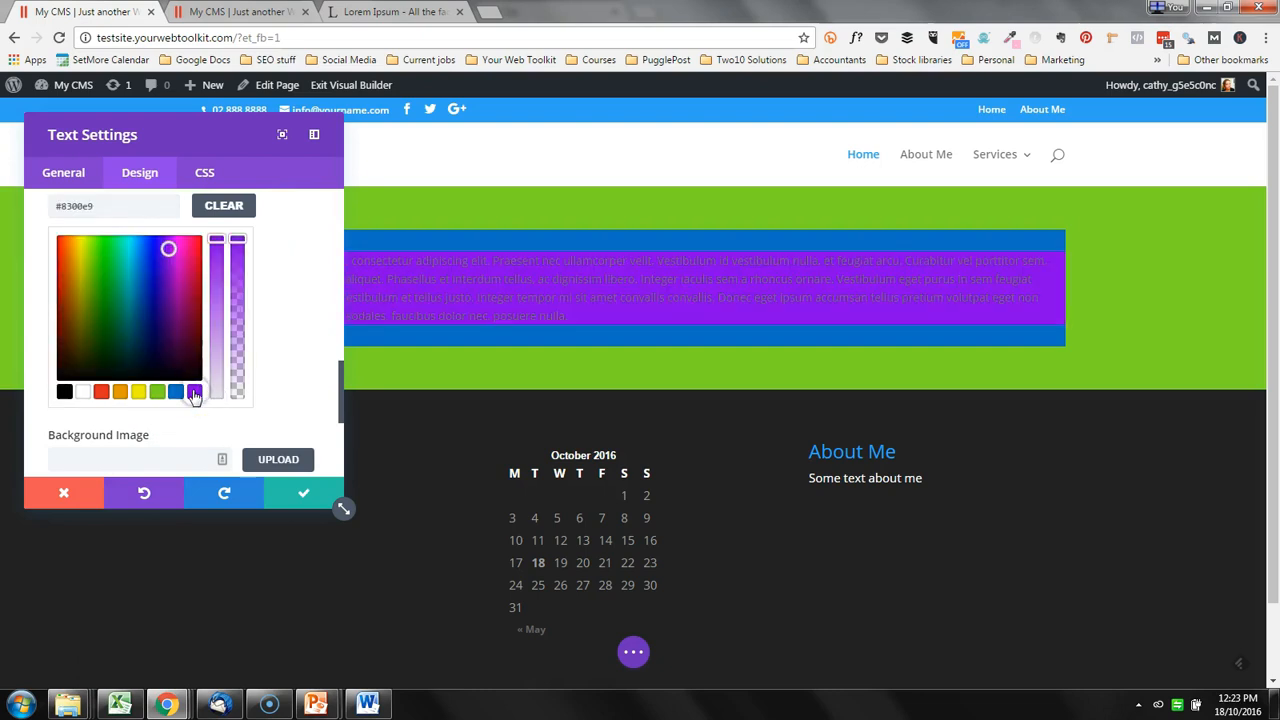
{"action": "left_click", "coordinate": [292, 497]}
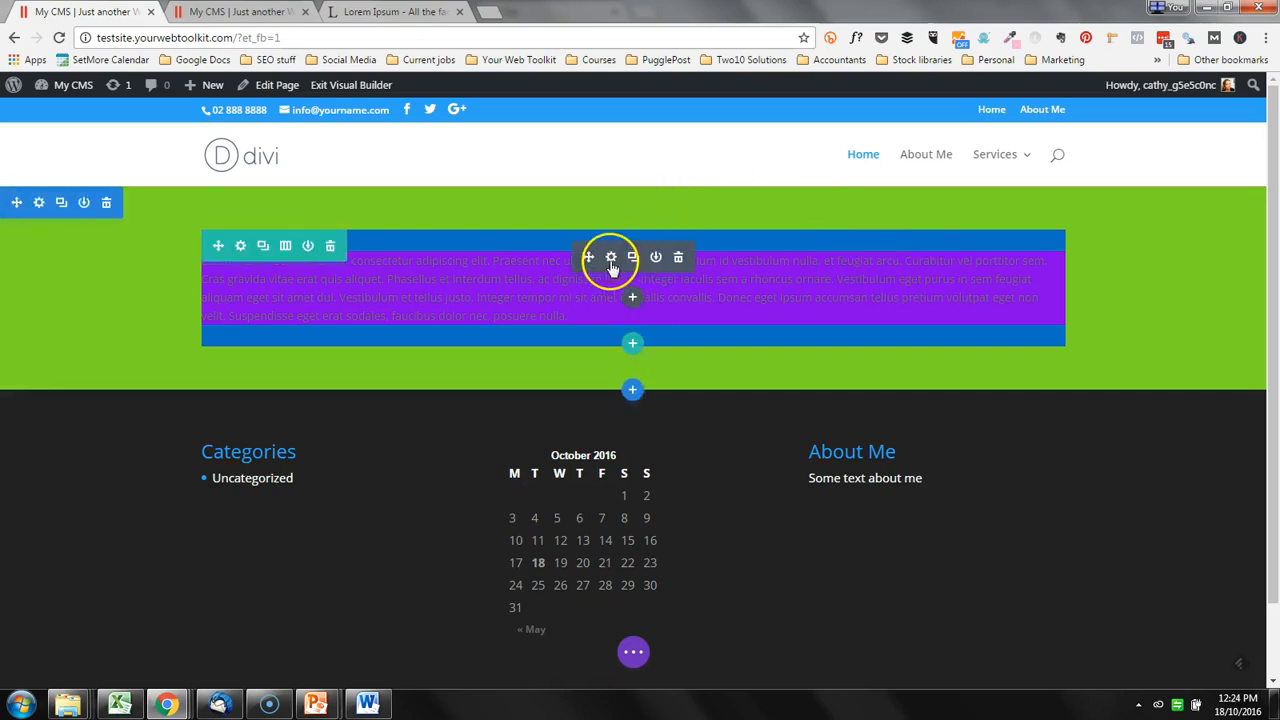
Set the text module's text color to Light and save the module settings
{"action": "left_click", "coordinate": [611, 258]}
{"action": "left_click", "coordinate": [88, 252]}
{"action": "left_click", "coordinate": [90, 287]}
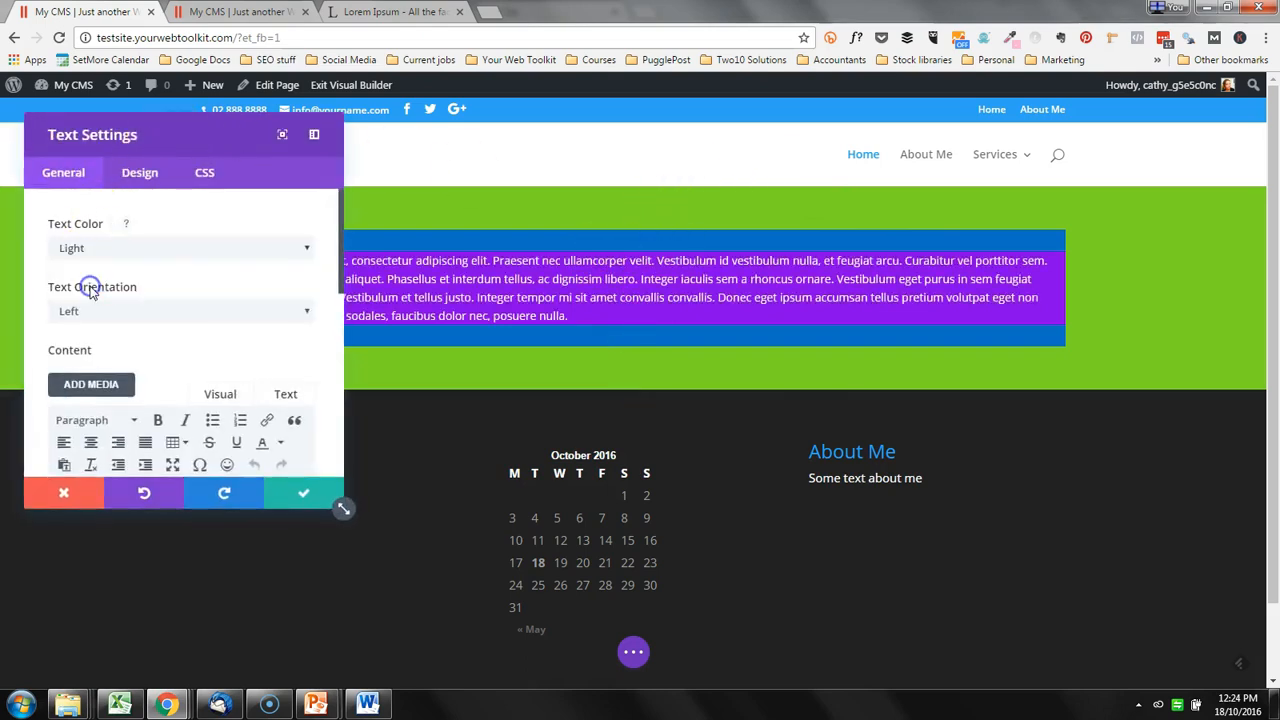
{"action": "left_click", "coordinate": [304, 493]}
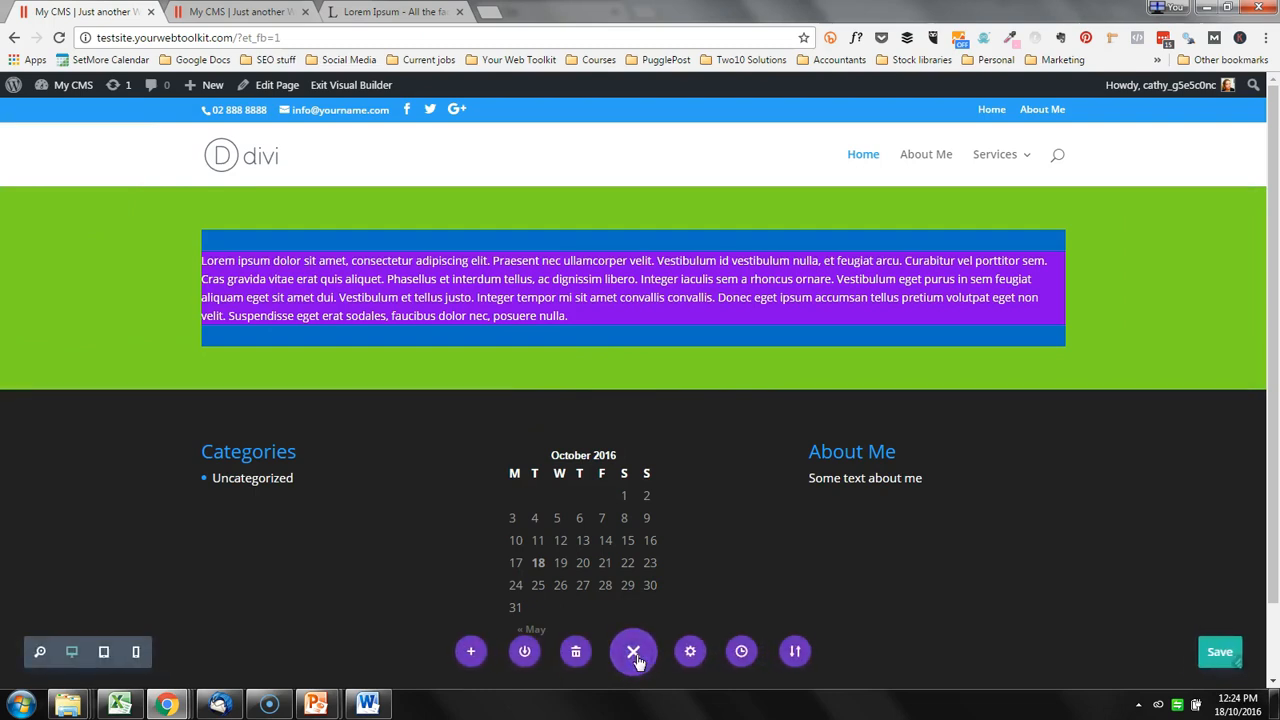
Save the page with its colored section, row and text module, and close the page settings bar
{"action": "left_click", "coordinate": [1218, 655]}
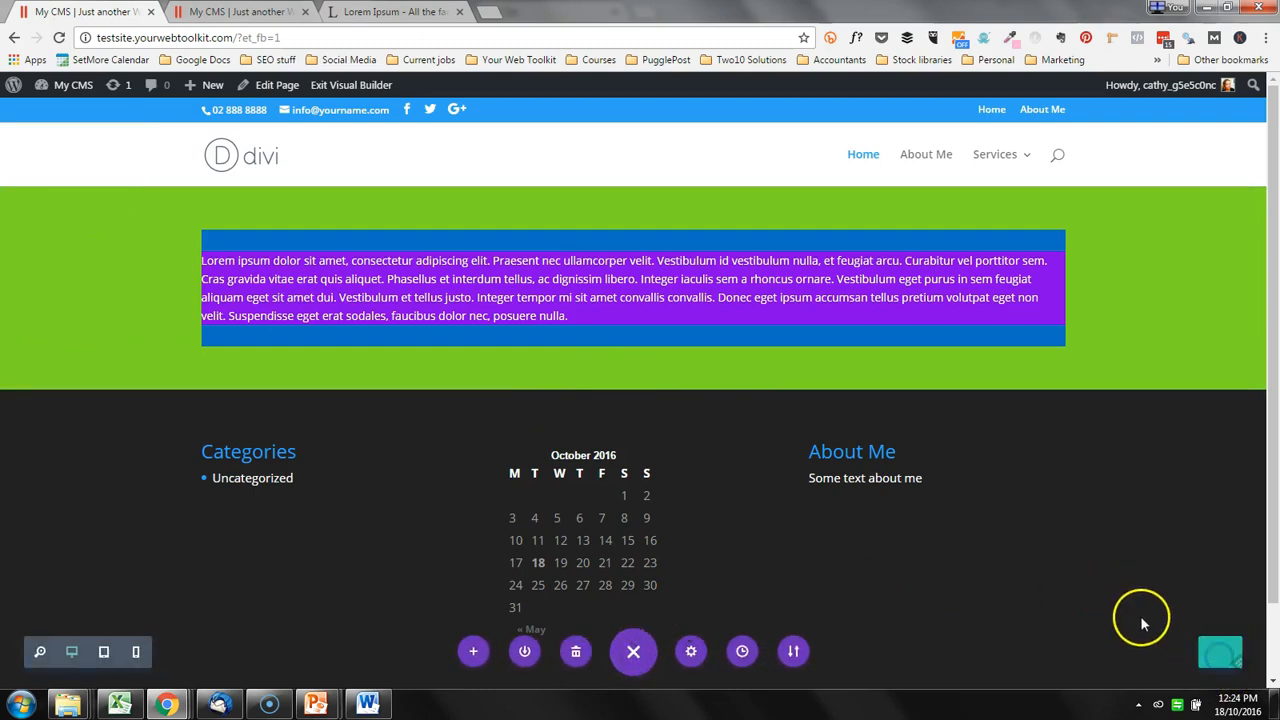
{"action": "left_click", "coordinate": [632, 652]}
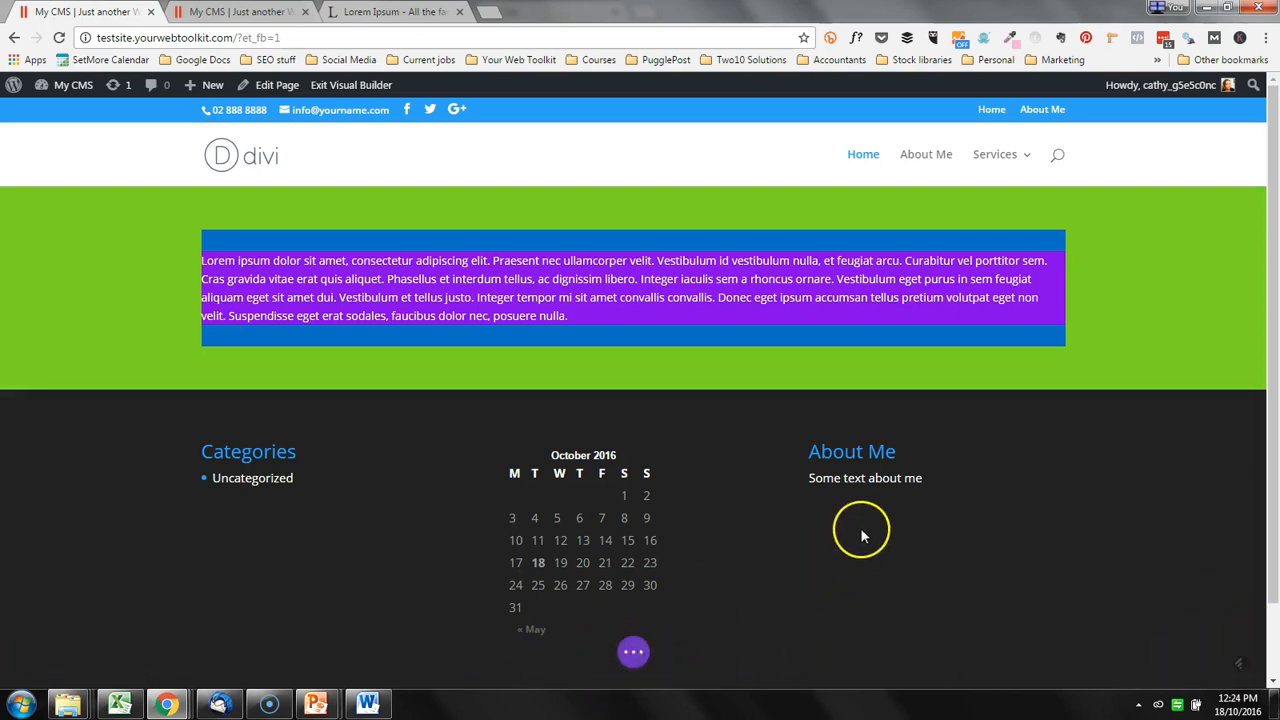
{"action": "mouse_move", "coordinate": [520, 252]}
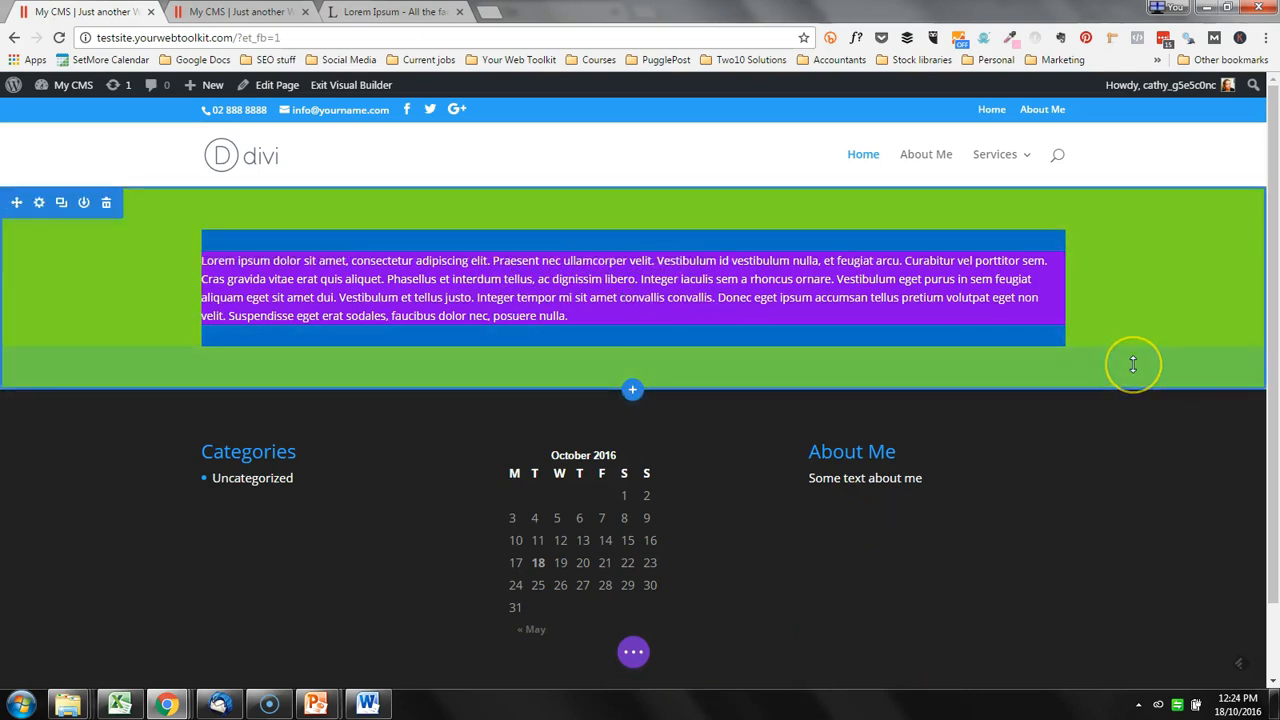
{"action": "mouse_move", "coordinate": [908, 257]}
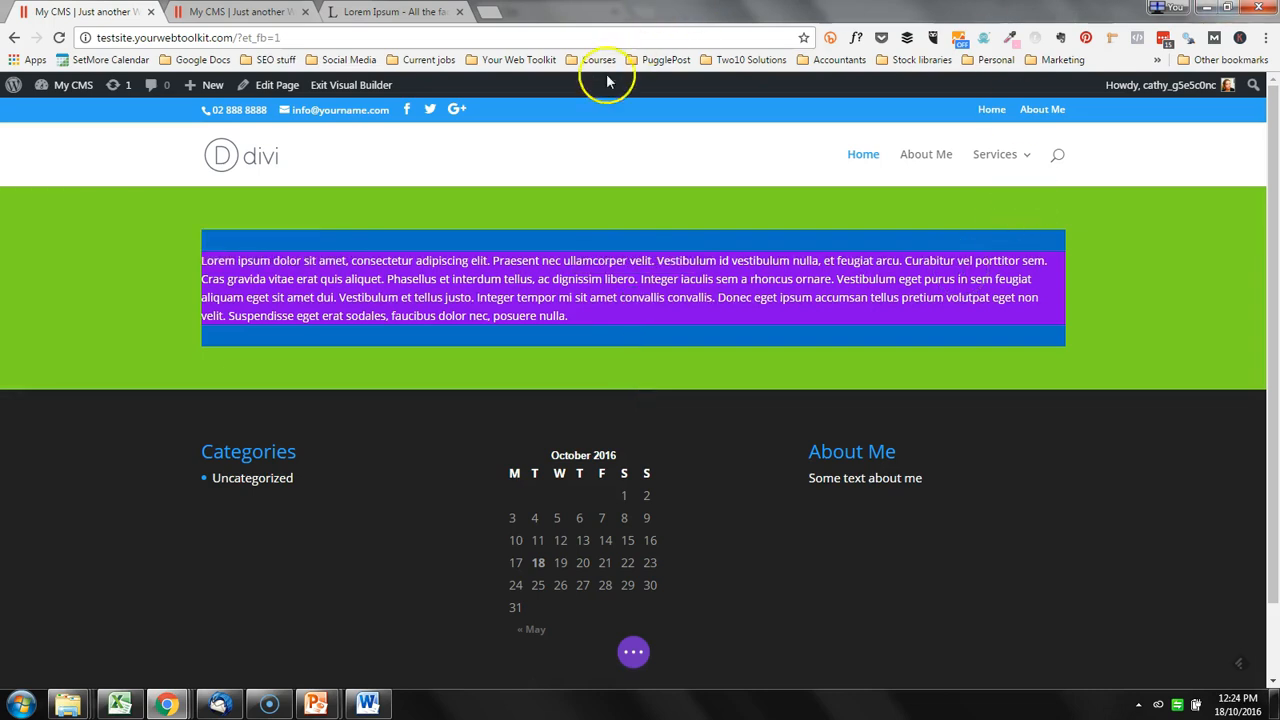
Exit the Visual Builder and open the Home page's back-end editor at the Divi Builder layout
{"action": "left_click", "coordinate": [355, 85]}
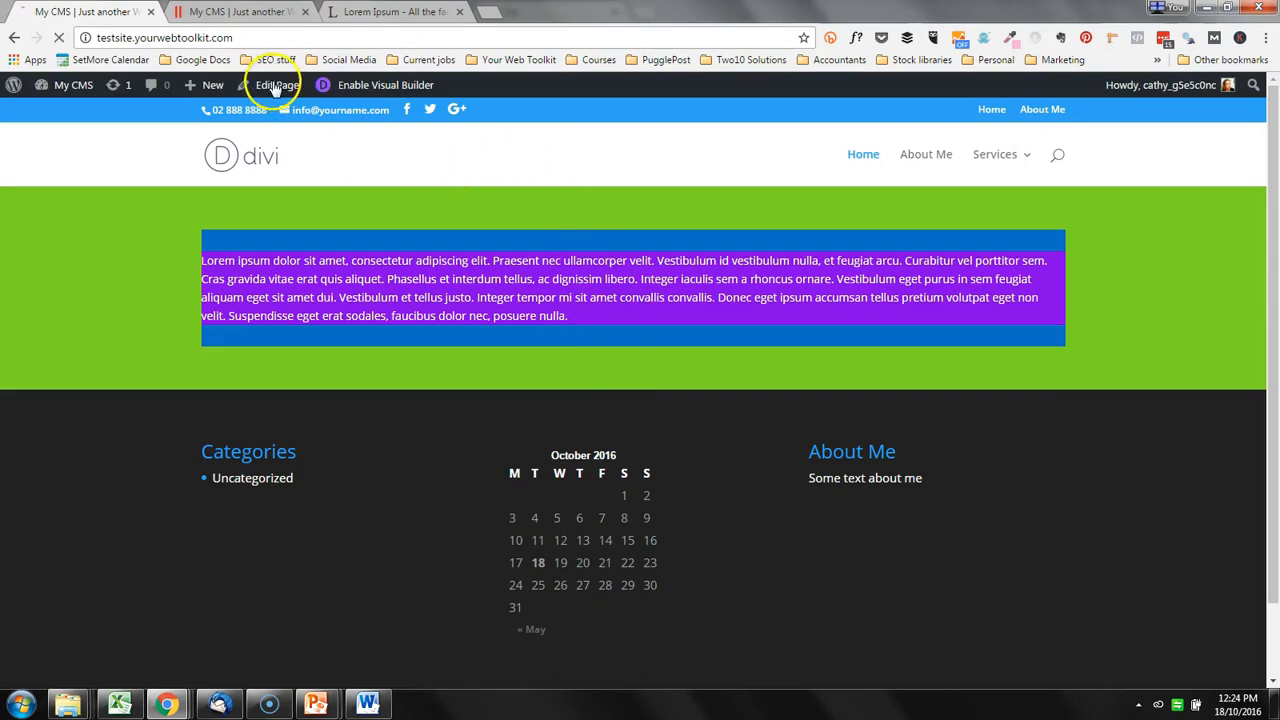
{"action": "left_click", "coordinate": [275, 86]}
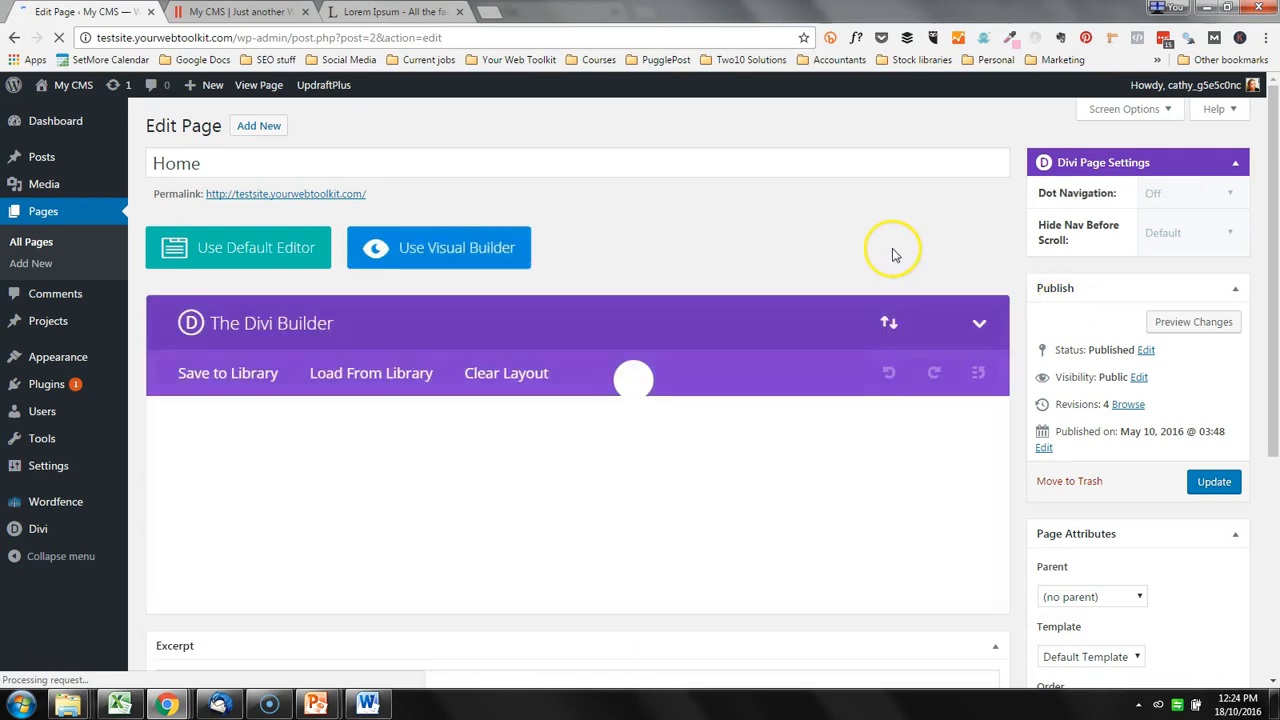
{"action": "scroll", "coordinate": [850, 280], "scroll_direction": "down", "scroll_amount": 3}
{"action": "scroll", "coordinate": [700, 300], "scroll_direction": "up", "scroll_amount": 1}
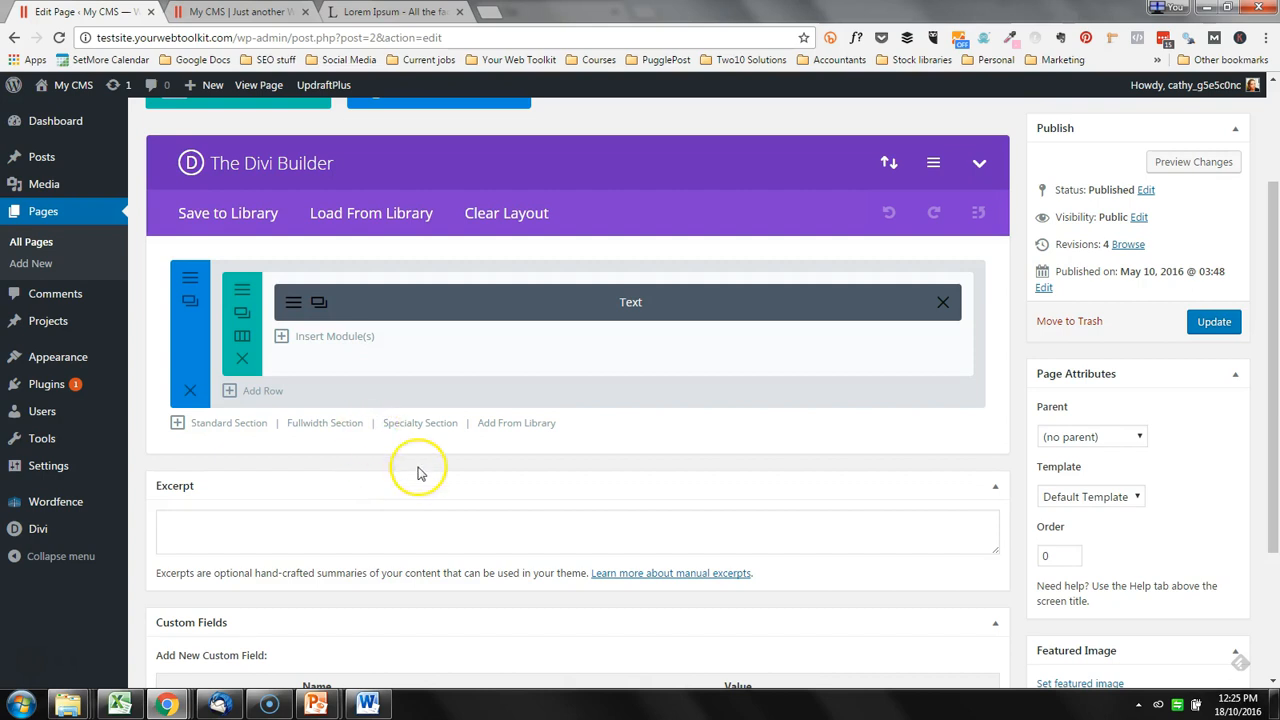
Add a fullwidth section below the existing section and insert a Fullwidth Header module titled "Example title"
{"action": "left_click", "coordinate": [343, 425]}
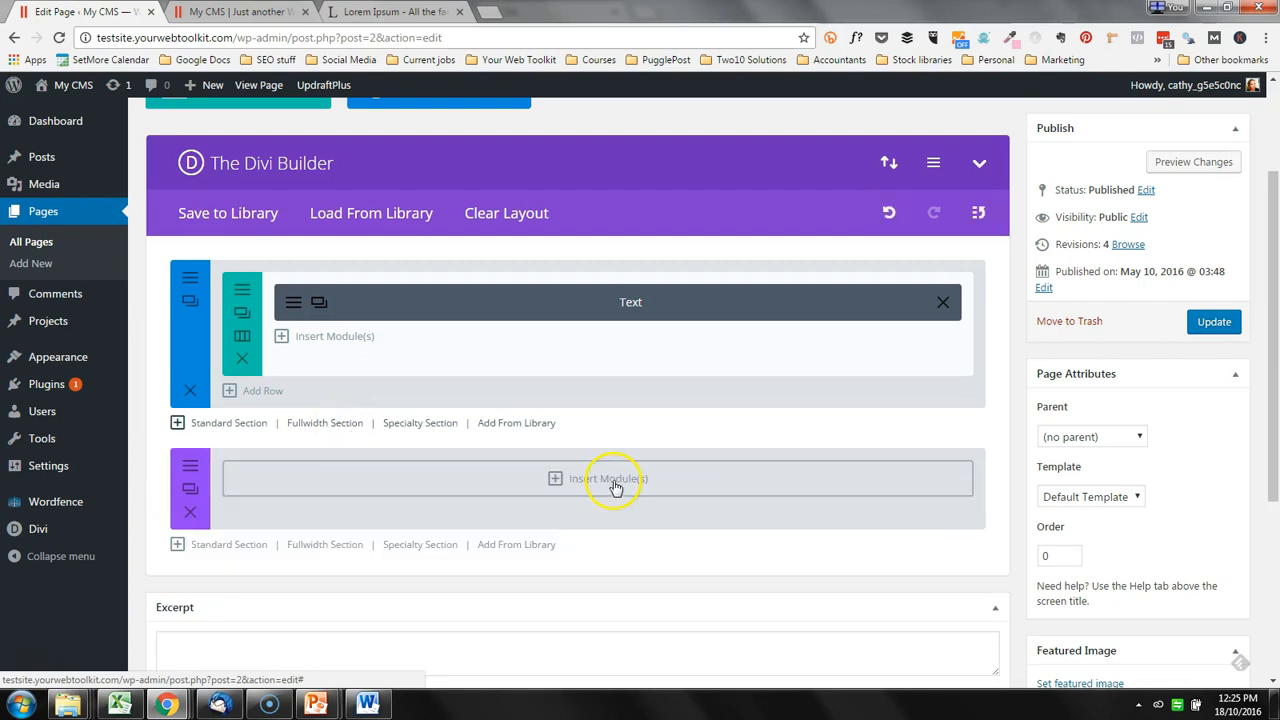
{"action": "left_click", "coordinate": [613, 482]}
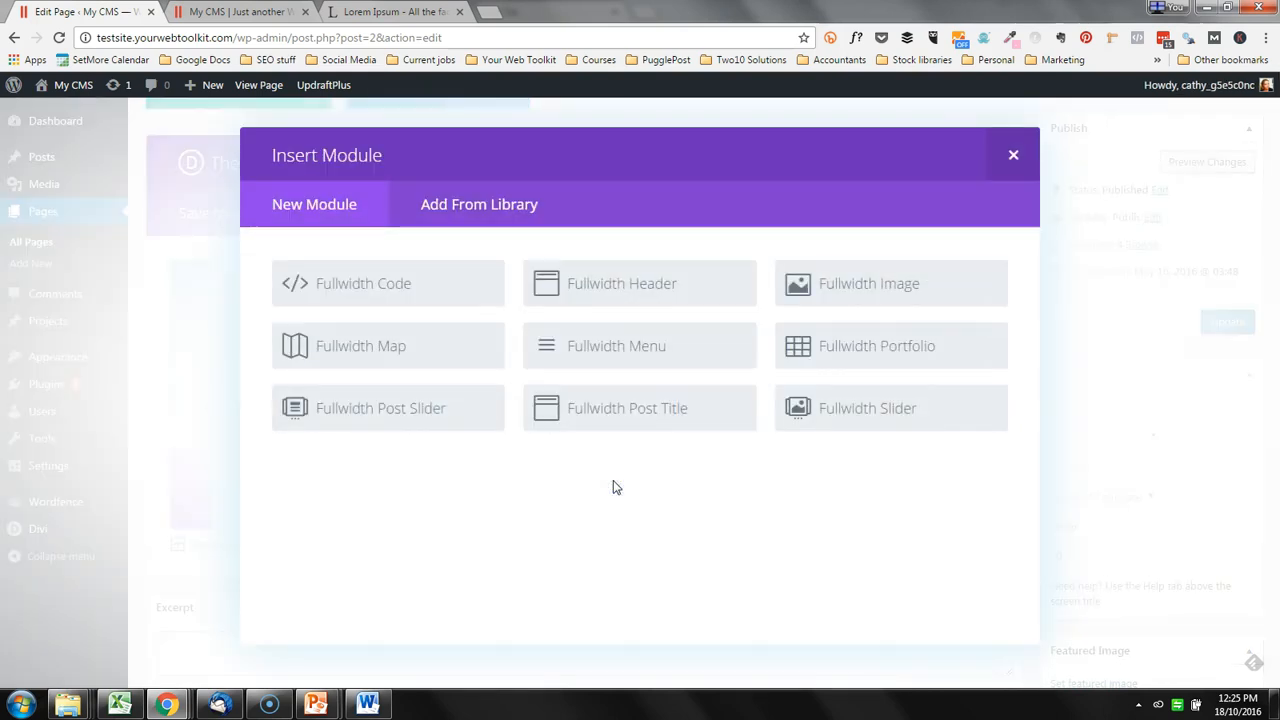
{"action": "left_click", "coordinate": [613, 287]}
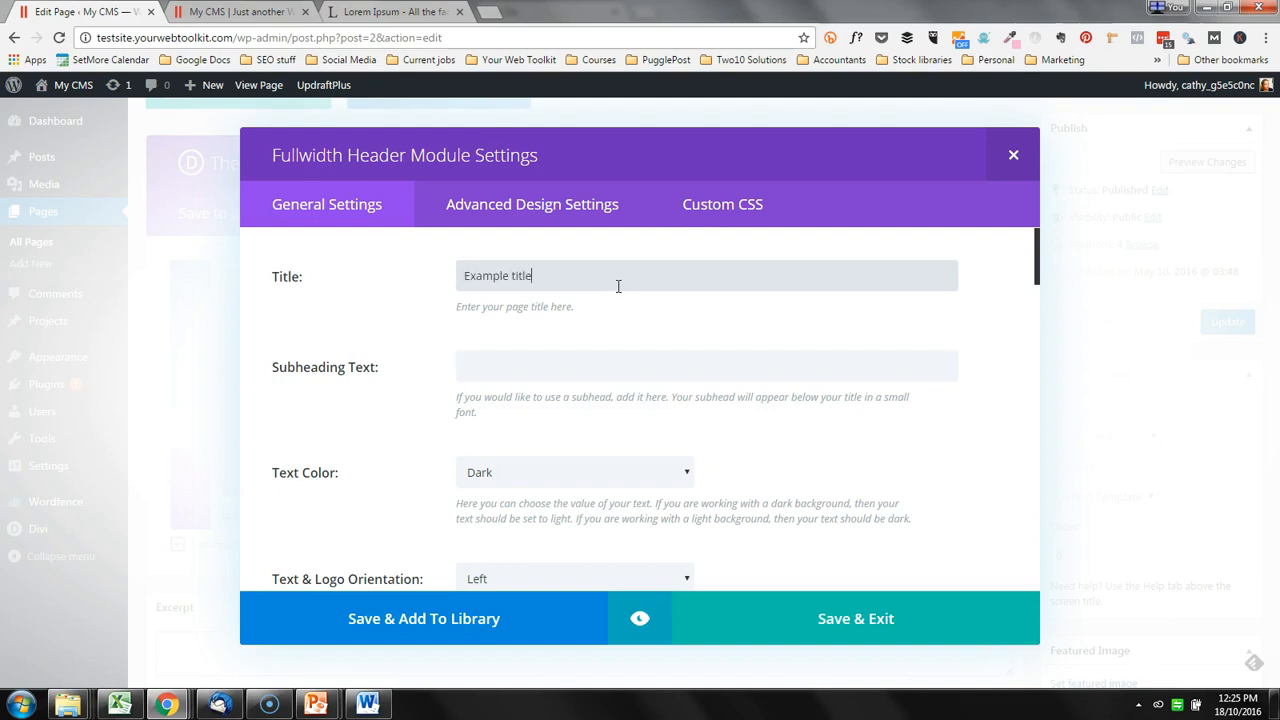
Set the Fullwidth Header's subheading text to "Some subheading text"
{"action": "left_click", "coordinate": [486, 363]}
{"action": "type", "text": "s"}
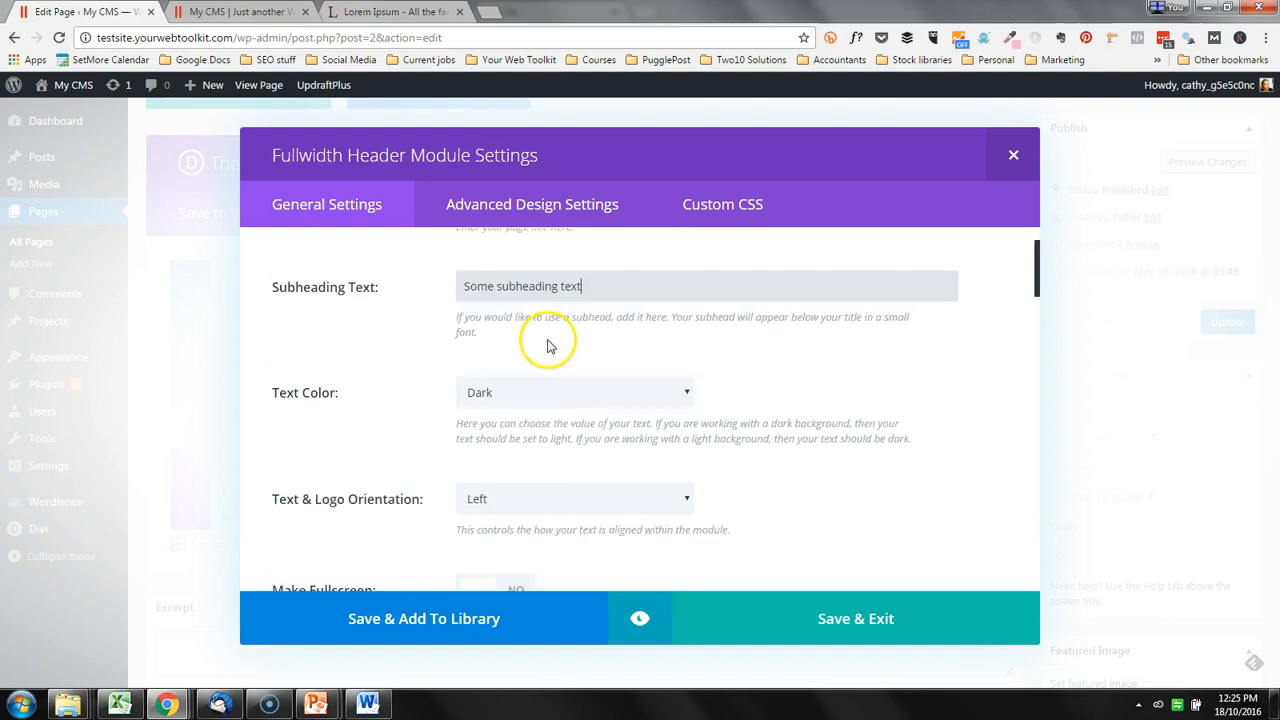
{"action": "double_click", "coordinate": [552, 349]}
Set the header's Button #1 text to "Call Now" and its URL to "#"
{"action": "scroll", "coordinate": [554, 354], "scroll_direction": "down", "scroll_amount": 1}
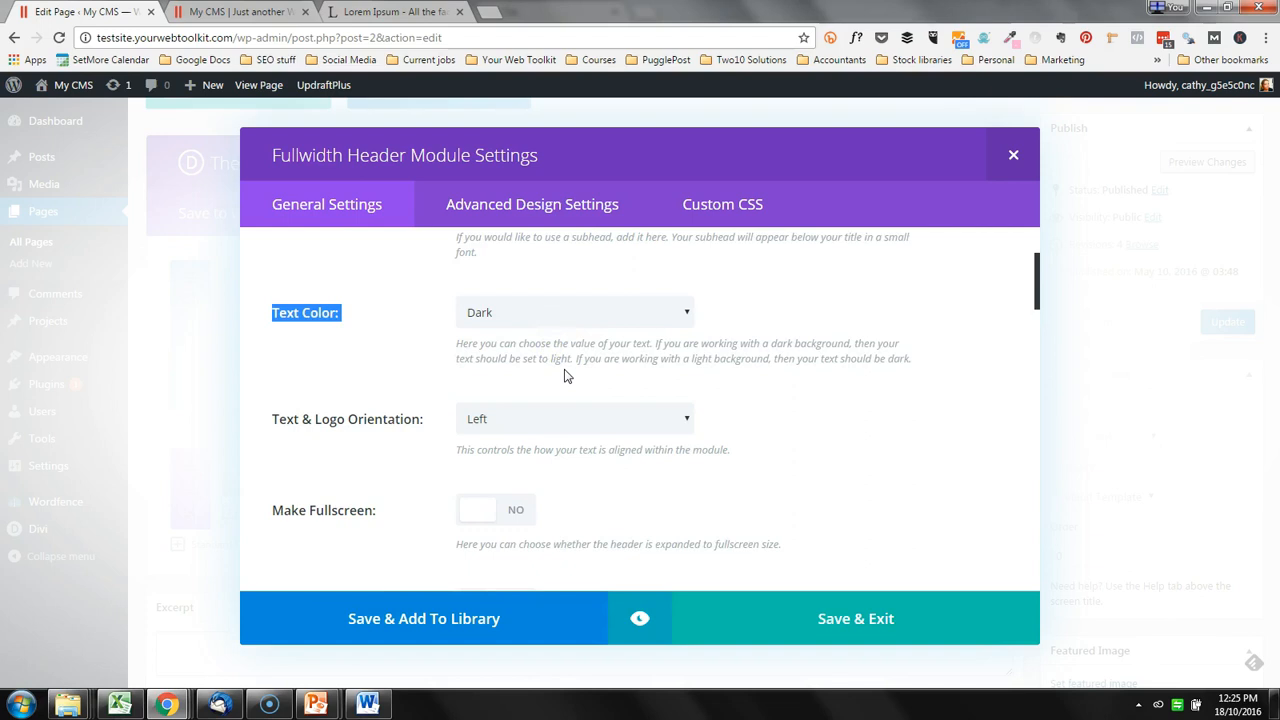
{"action": "scroll", "coordinate": [564, 375], "scroll_direction": "down", "scroll_amount": 1}
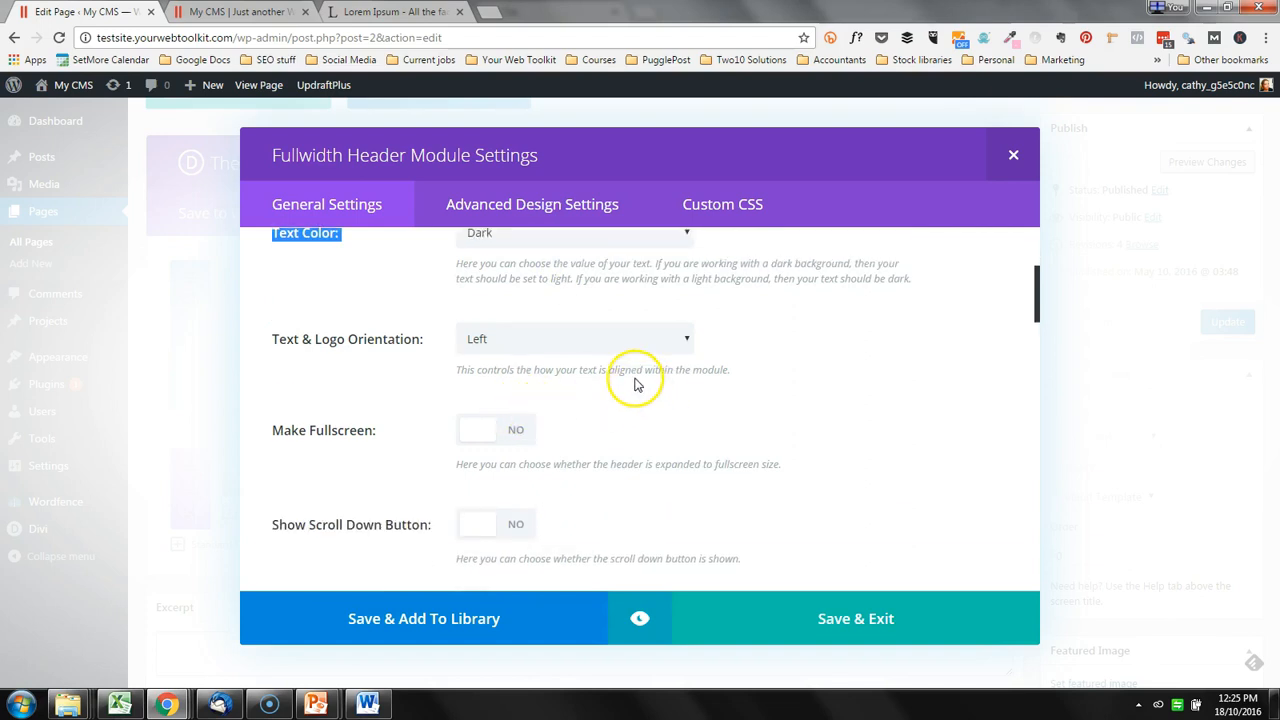
{"action": "left_click", "coordinate": [790, 358]}
{"action": "left_click", "coordinate": [794, 361]}
{"action": "scroll", "coordinate": [794, 361], "scroll_direction": "down", "scroll_amount": 2}
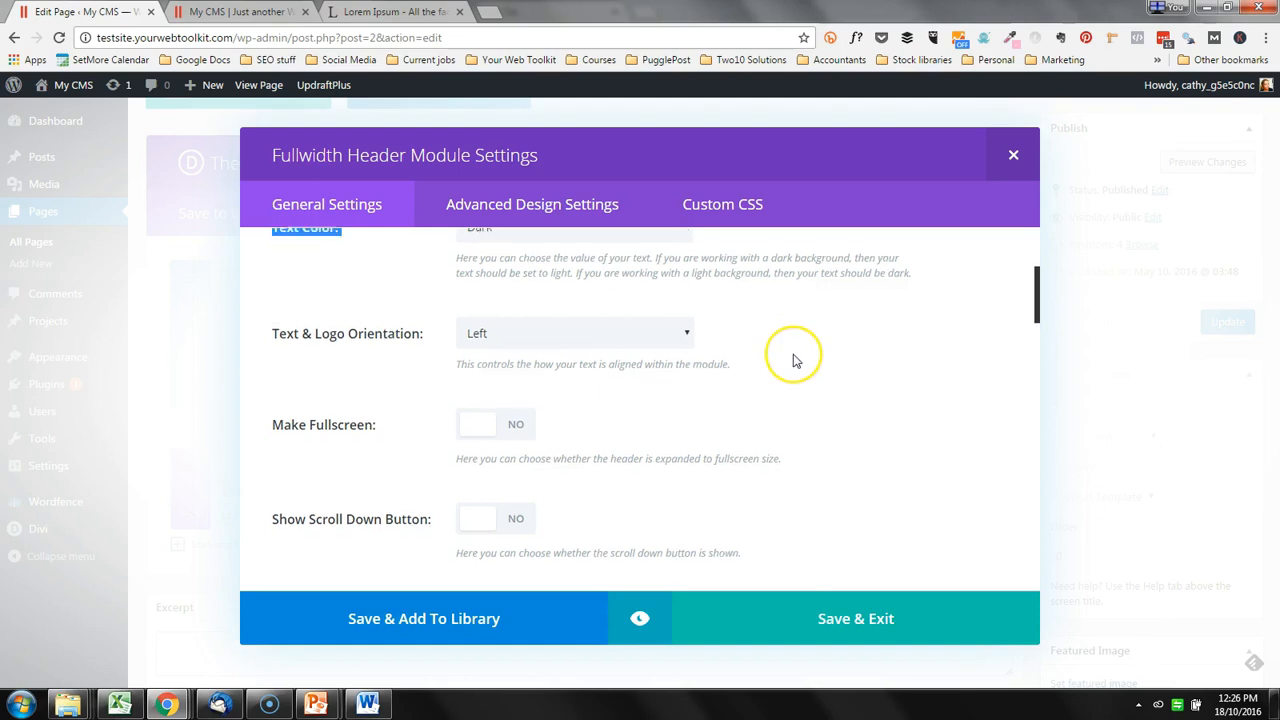
{"action": "scroll", "coordinate": [794, 361], "scroll_direction": "down", "scroll_amount": 4}
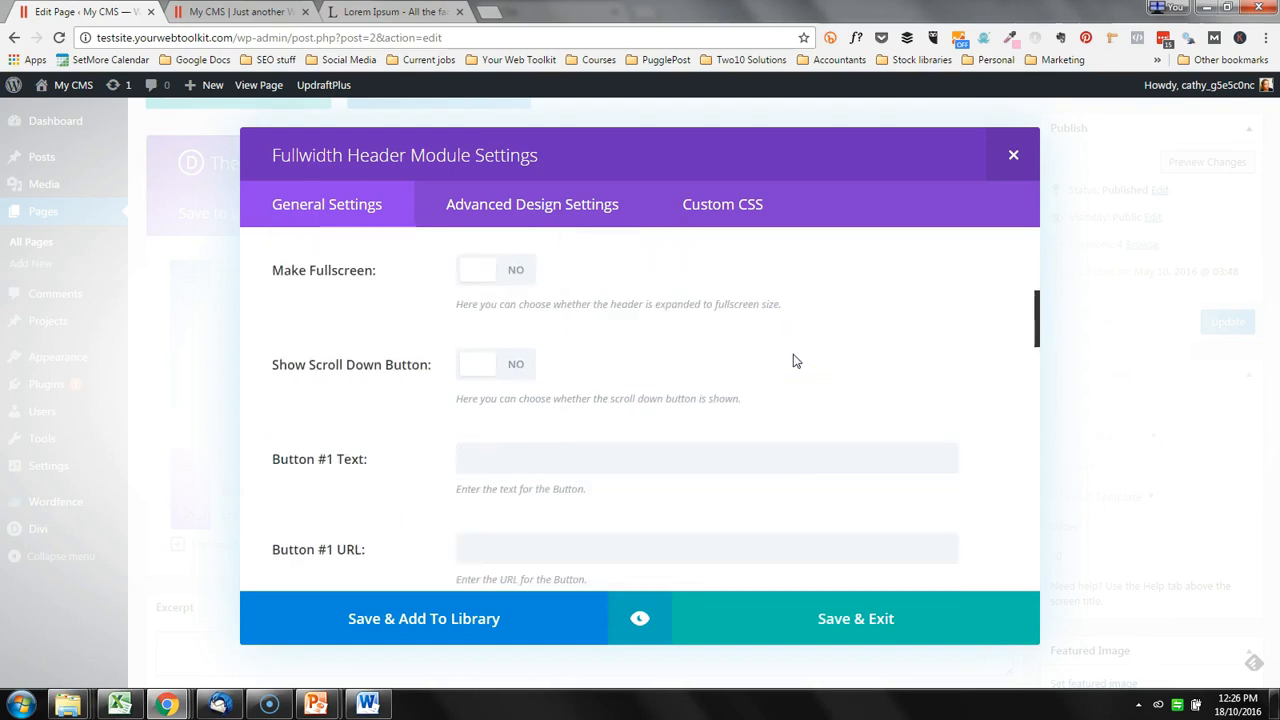
{"action": "left_click", "coordinate": [500, 389]}
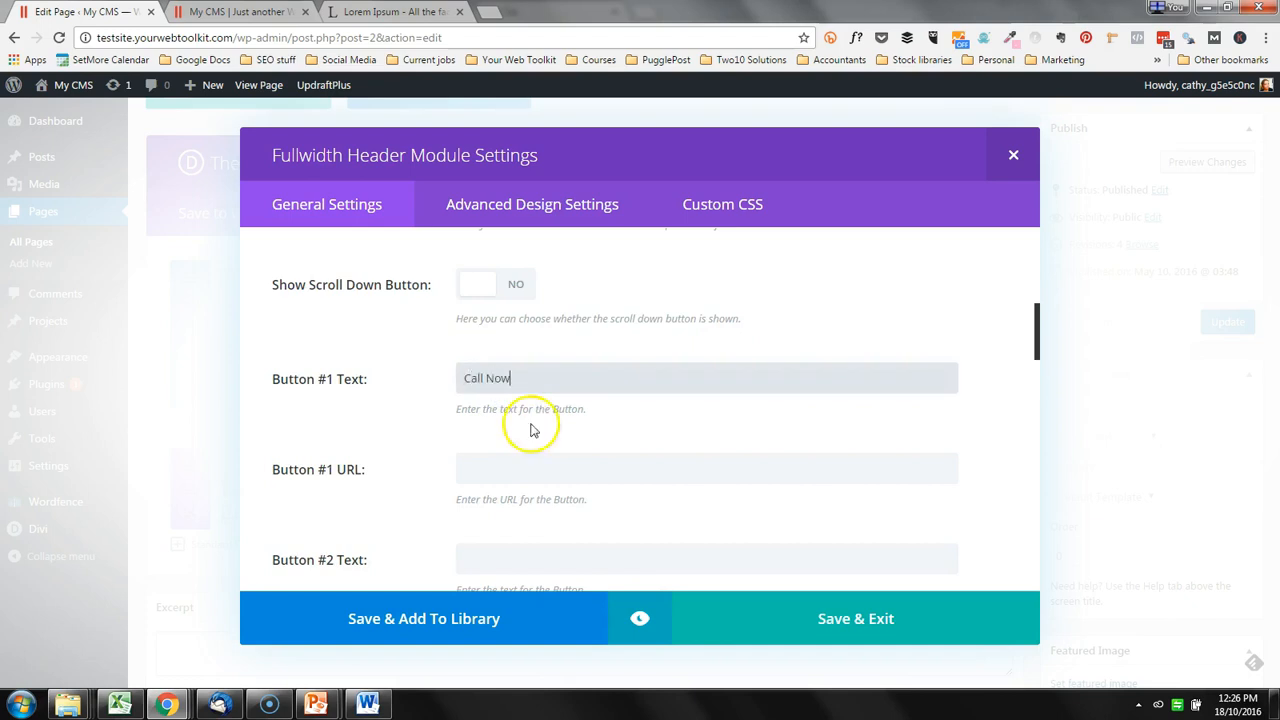
{"action": "left_click", "coordinate": [514, 466]}
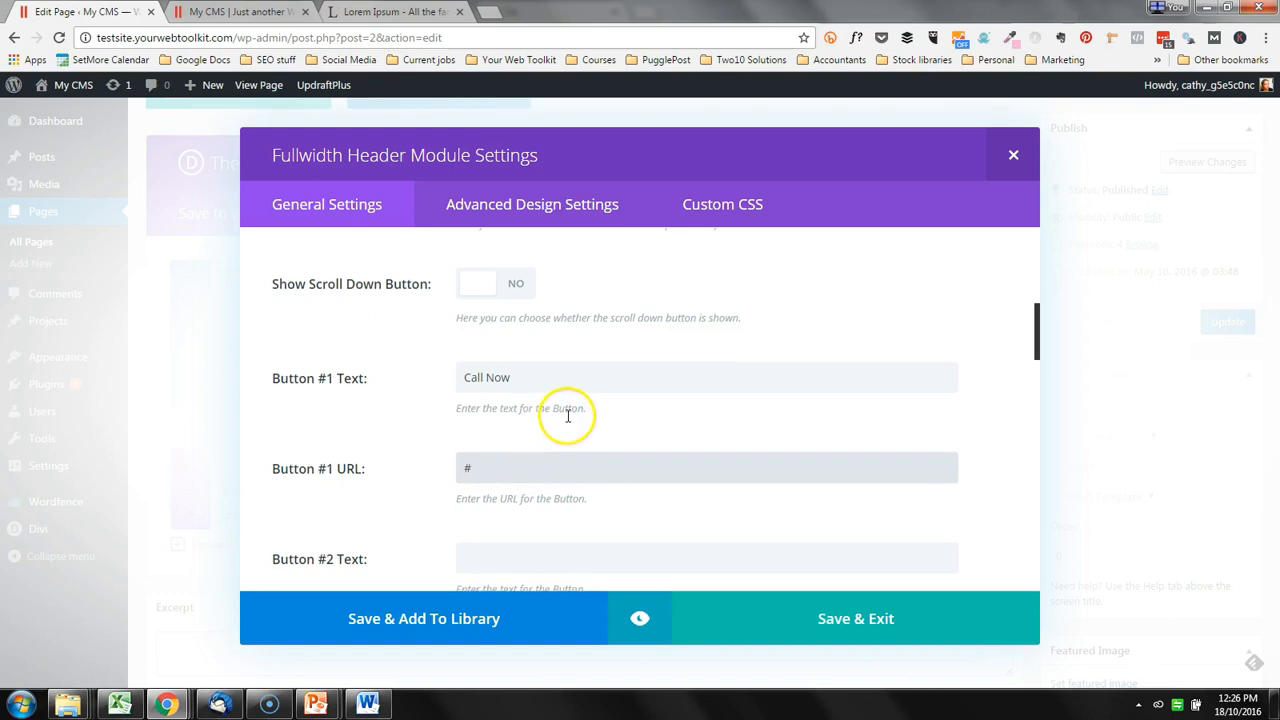
Upload Home-Page-Banner-Image-2.jpg from the Images folder and set it as the Fullwidth Header's background image
{"action": "scroll", "coordinate": [566, 417], "scroll_direction": "down", "scroll_amount": 2}
{"action": "scroll", "coordinate": [581, 408], "scroll_direction": "down", "scroll_amount": 2}
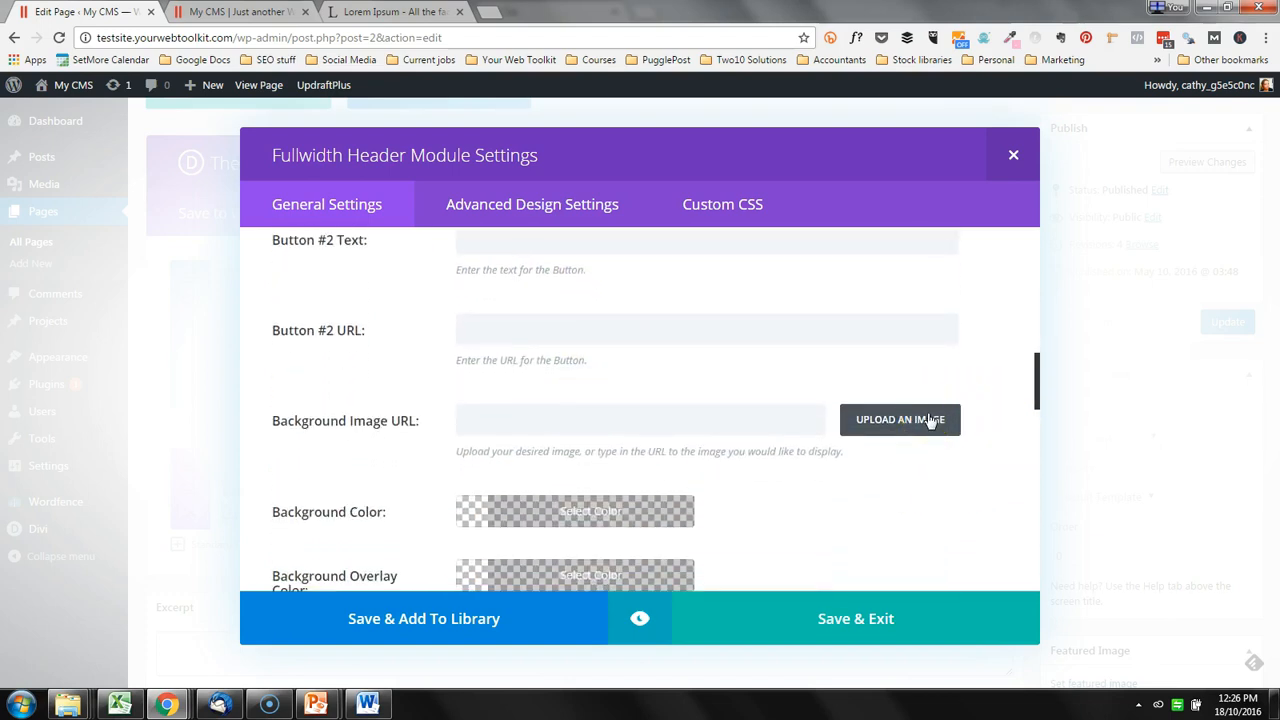
{"action": "left_click", "coordinate": [38, 666]}
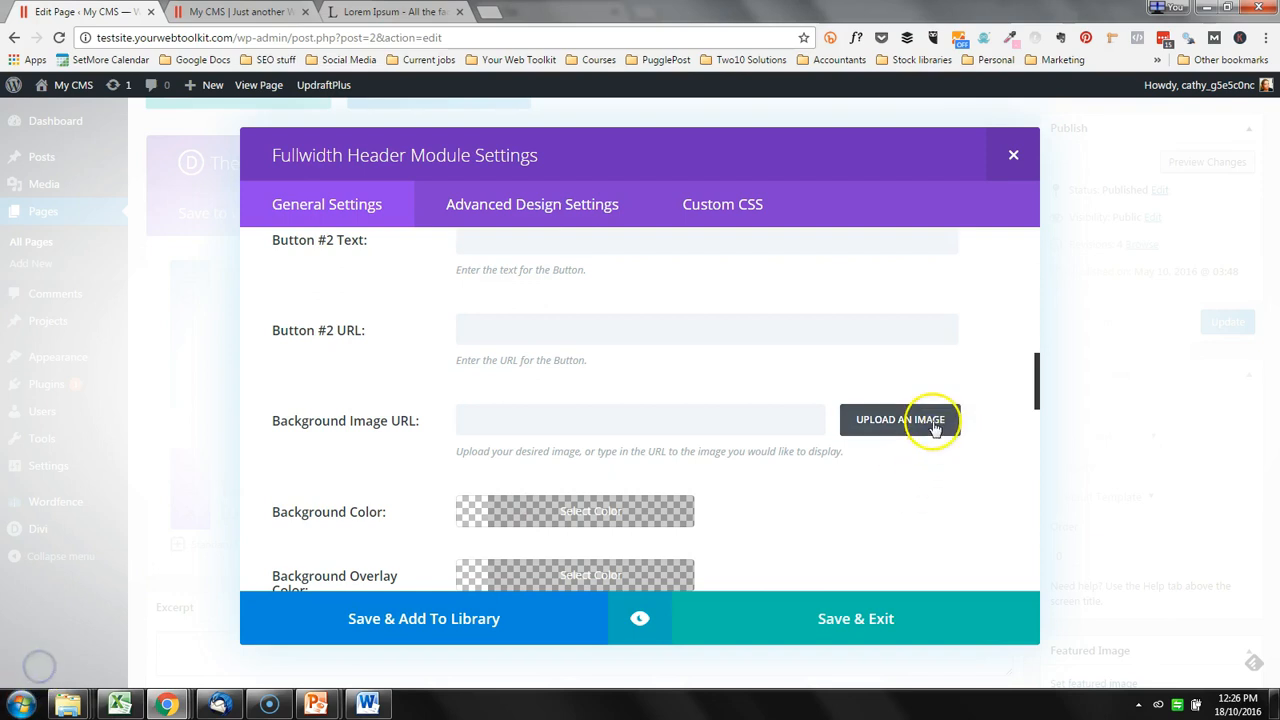
{"action": "left_click", "coordinate": [940, 432]}
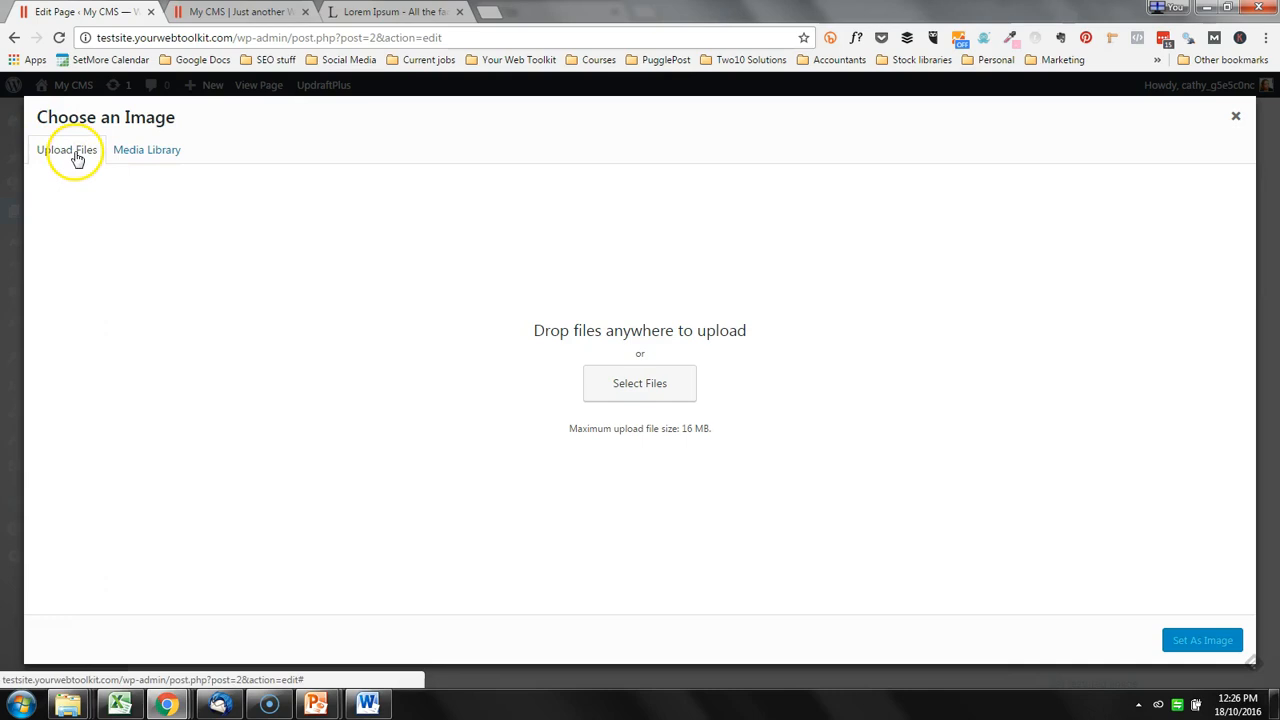
{"action": "left_click", "coordinate": [660, 385]}
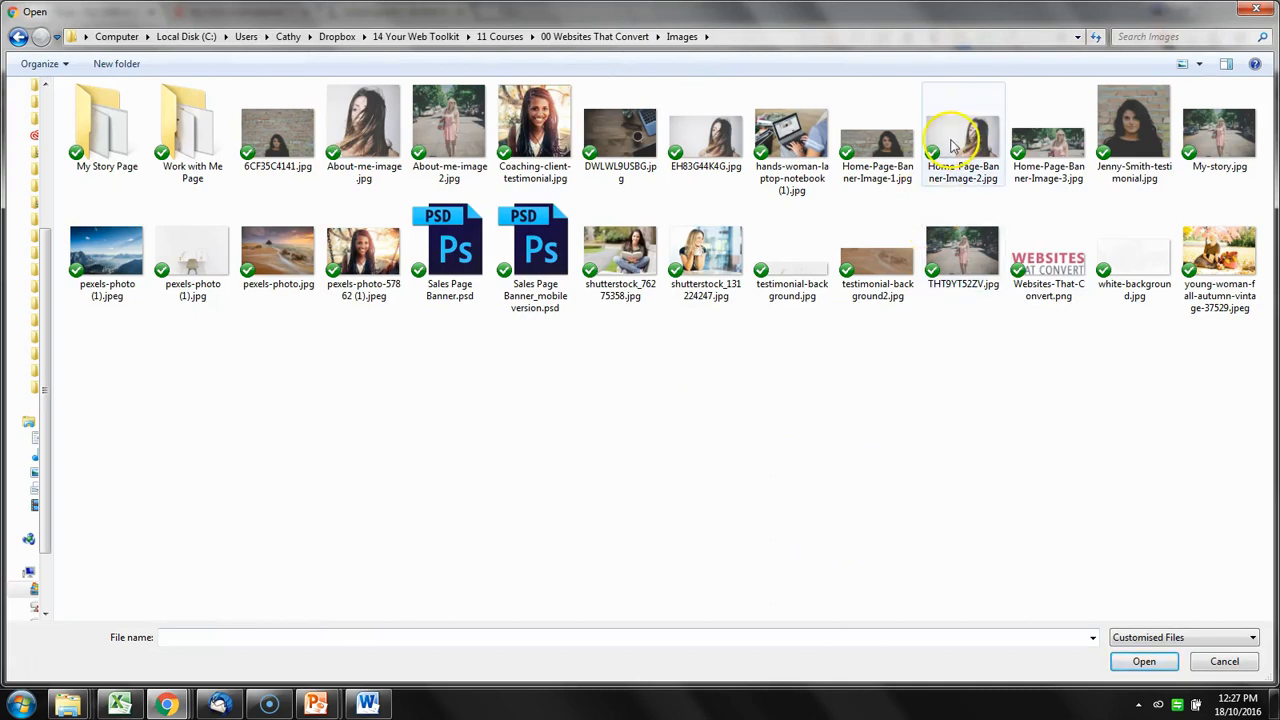
{"action": "left_click", "coordinate": [952, 140]}
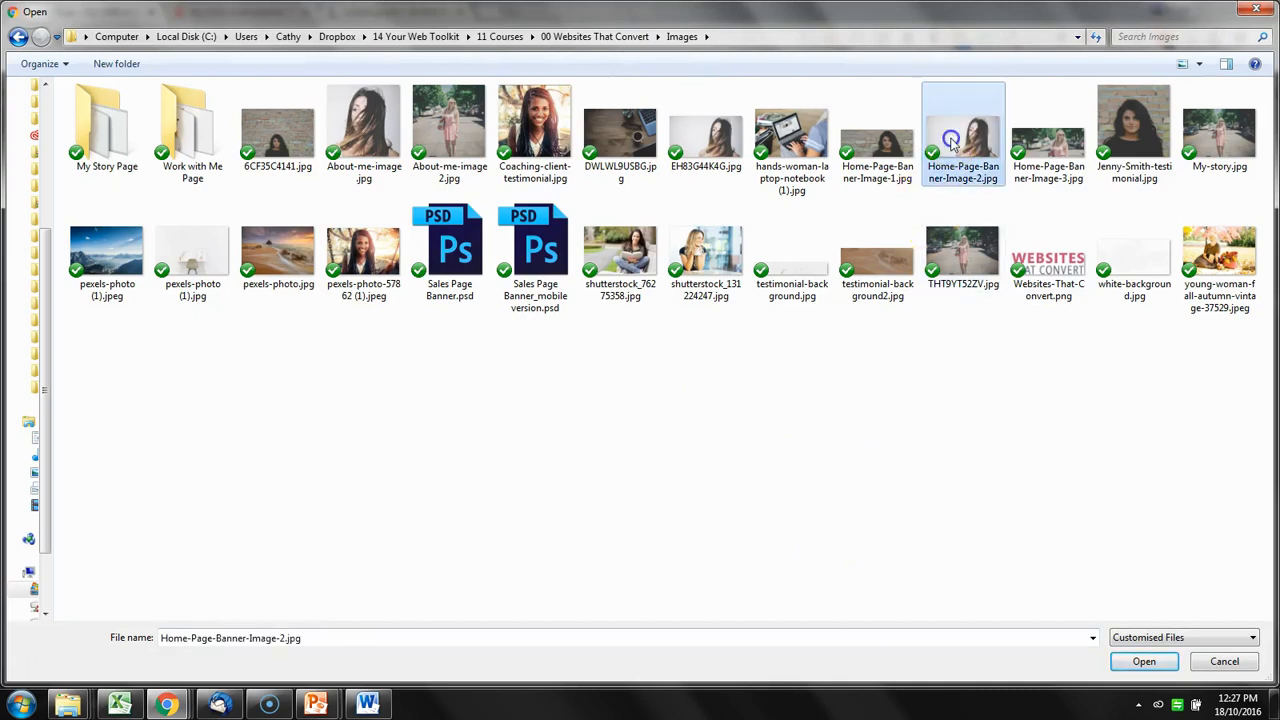
{"action": "left_click", "coordinate": [1142, 663]}
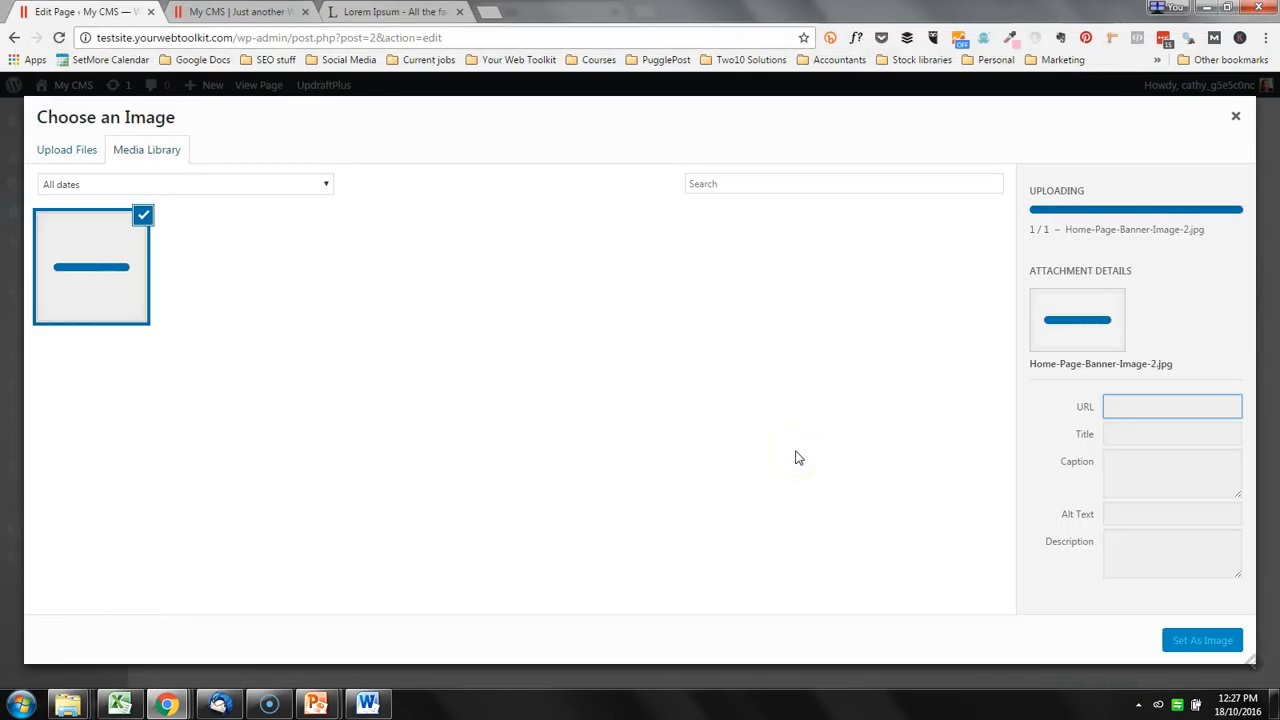
{"action": "left_click", "coordinate": [1133, 498]}
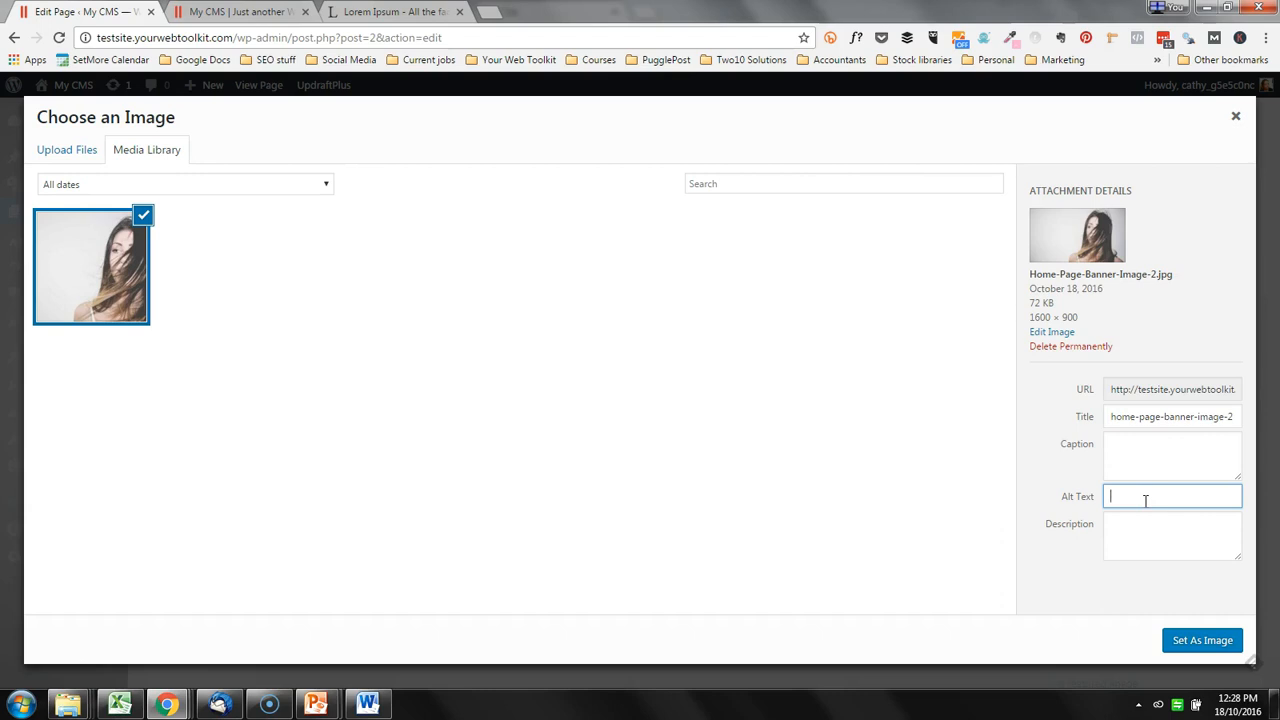
{"action": "left_click", "coordinate": [1185, 640]}
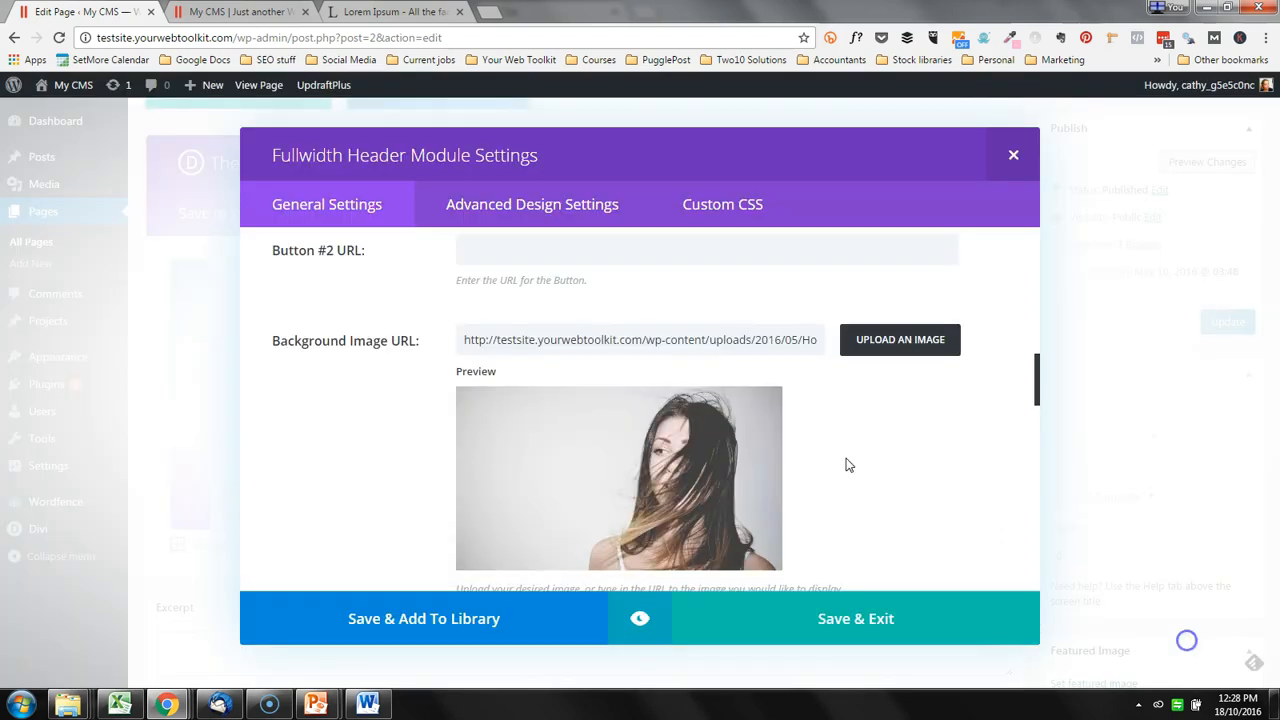
Save the Fullwidth Header module's settings and preview the Home page with its new banner section
{"action": "left_click", "coordinate": [857, 621]}
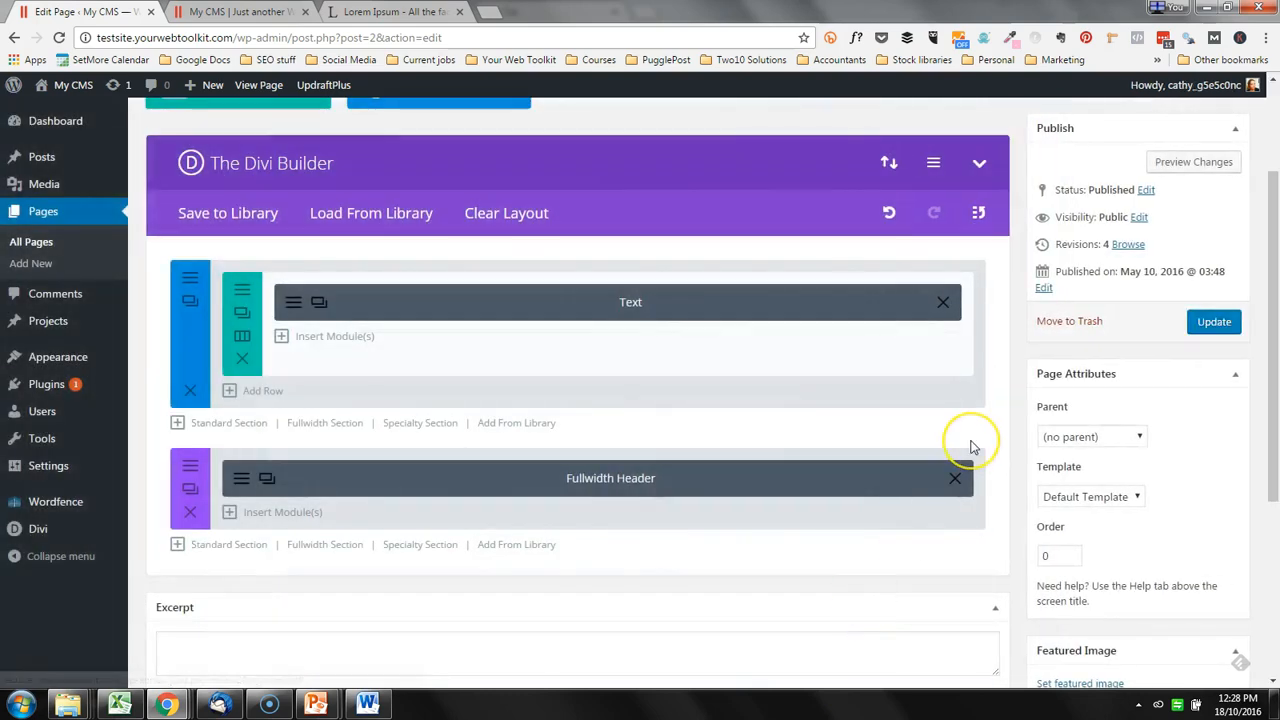
{"action": "scroll", "coordinate": [971, 449], "scroll_direction": "up", "scroll_amount": 1}
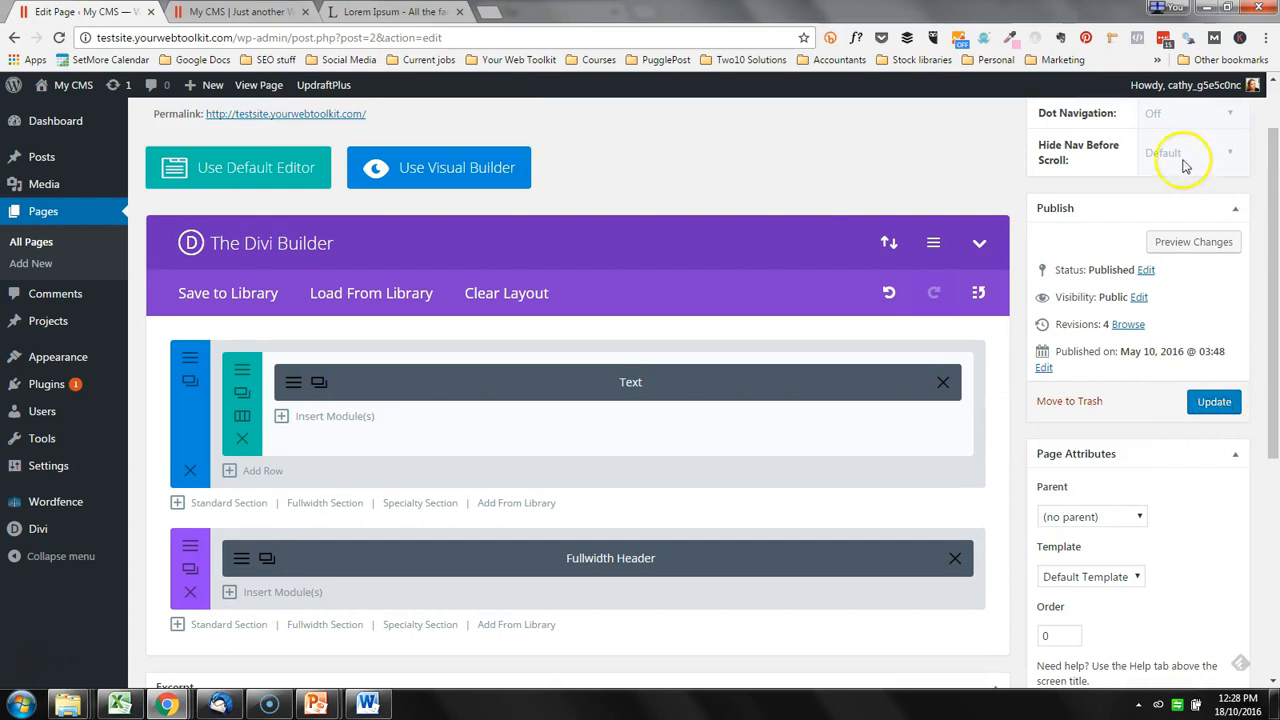
{"action": "left_click", "coordinate": [1194, 241]}
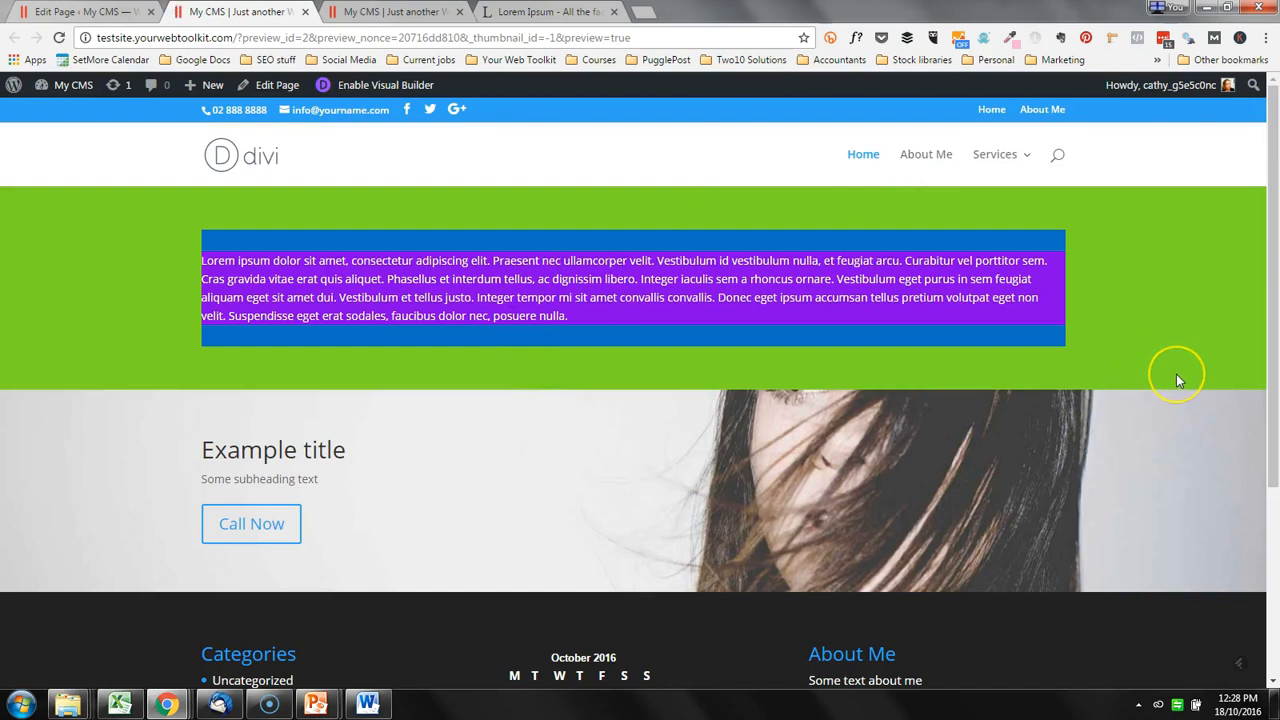
{"action": "scroll", "coordinate": [1177, 377], "scroll_direction": "down", "scroll_amount": 1}
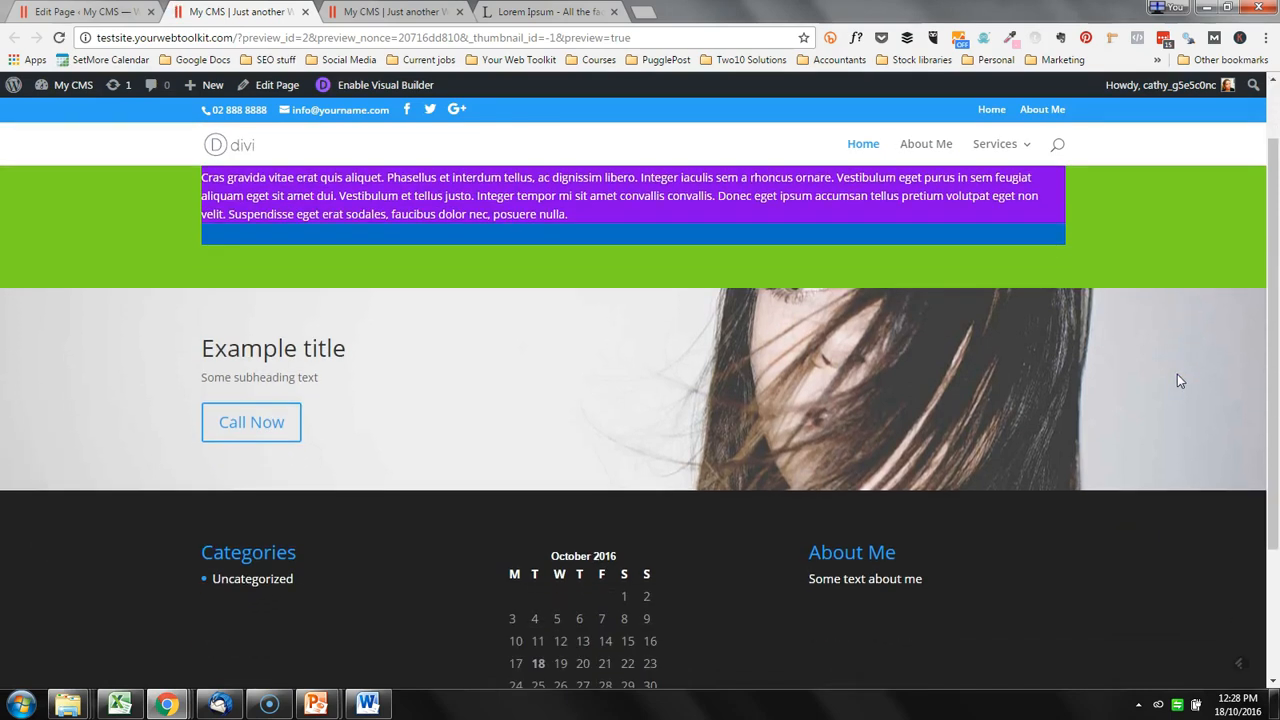
{"action": "scroll", "coordinate": [1177, 377], "scroll_direction": "up", "scroll_amount": 1}
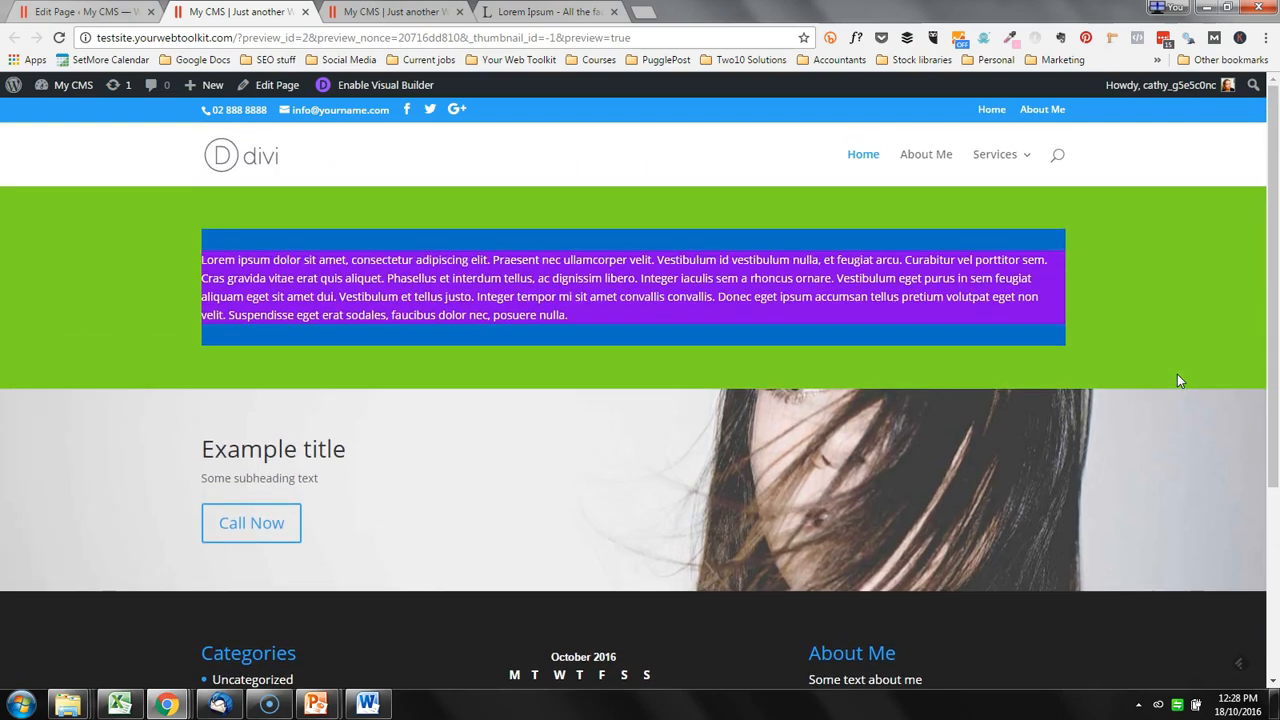
Delete the standard section containing the Text module in the page editor and preview the Home page again
{"action": "left_click", "coordinate": [74, 14]}
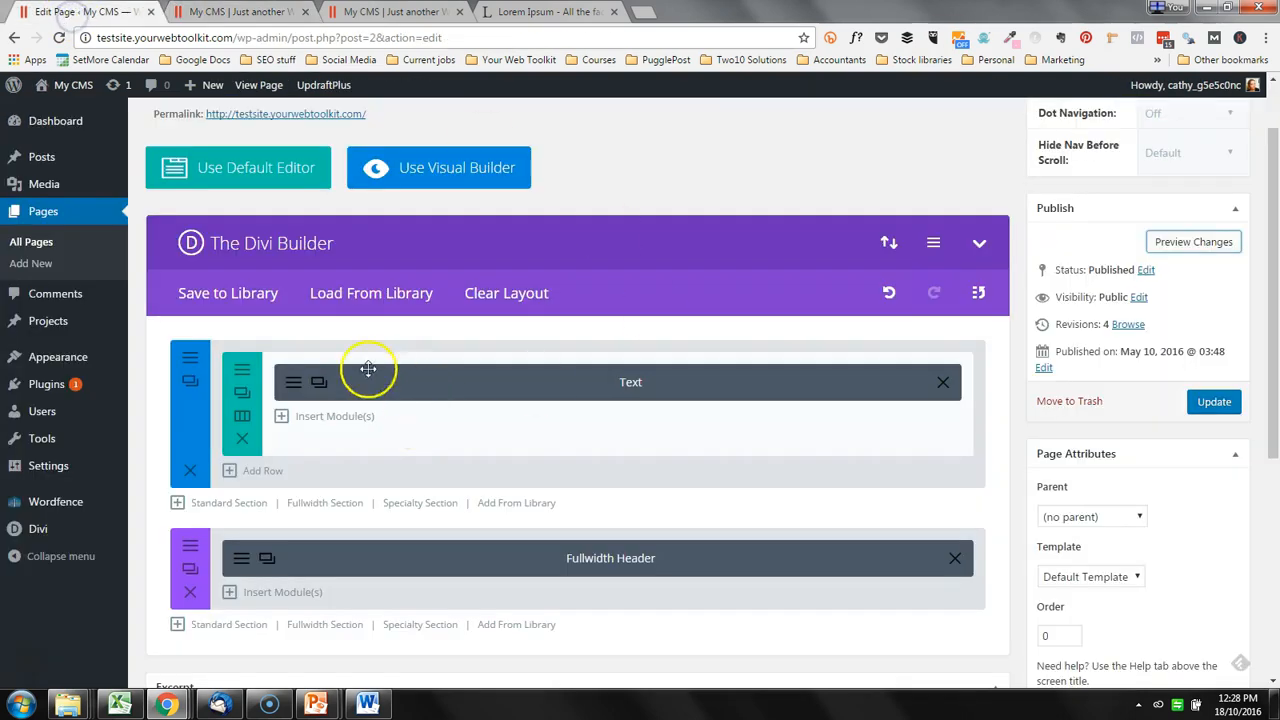
{"action": "left_click", "coordinate": [187, 477]}
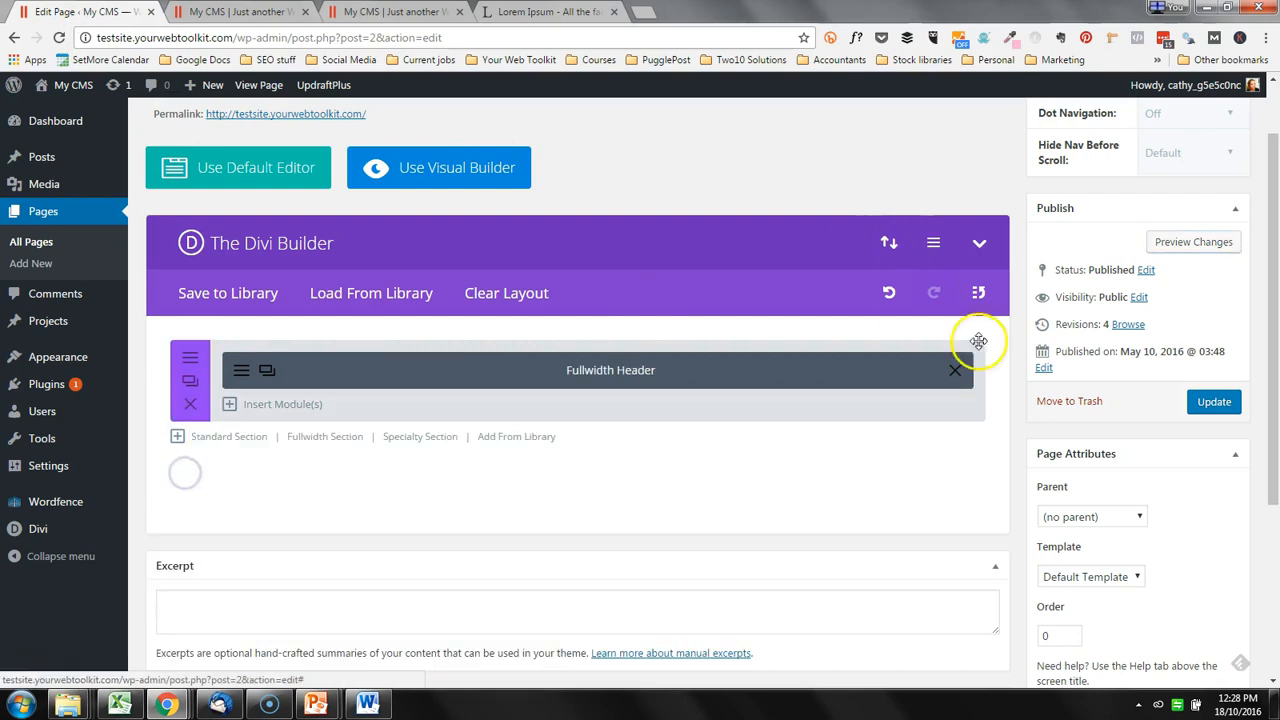
{"action": "left_click", "coordinate": [1167, 244]}
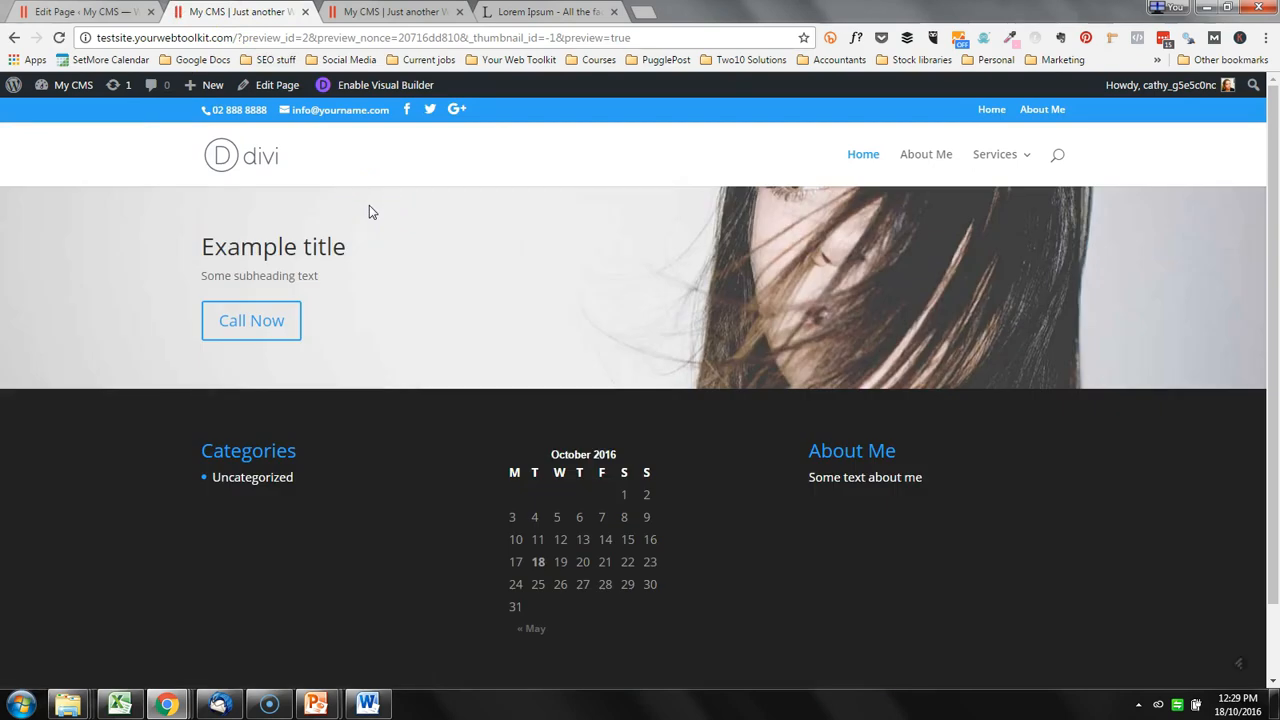
Turn on Make Fullscreen for the Fullwidth Header module and save its settings
{"action": "left_click", "coordinate": [45, 13]}
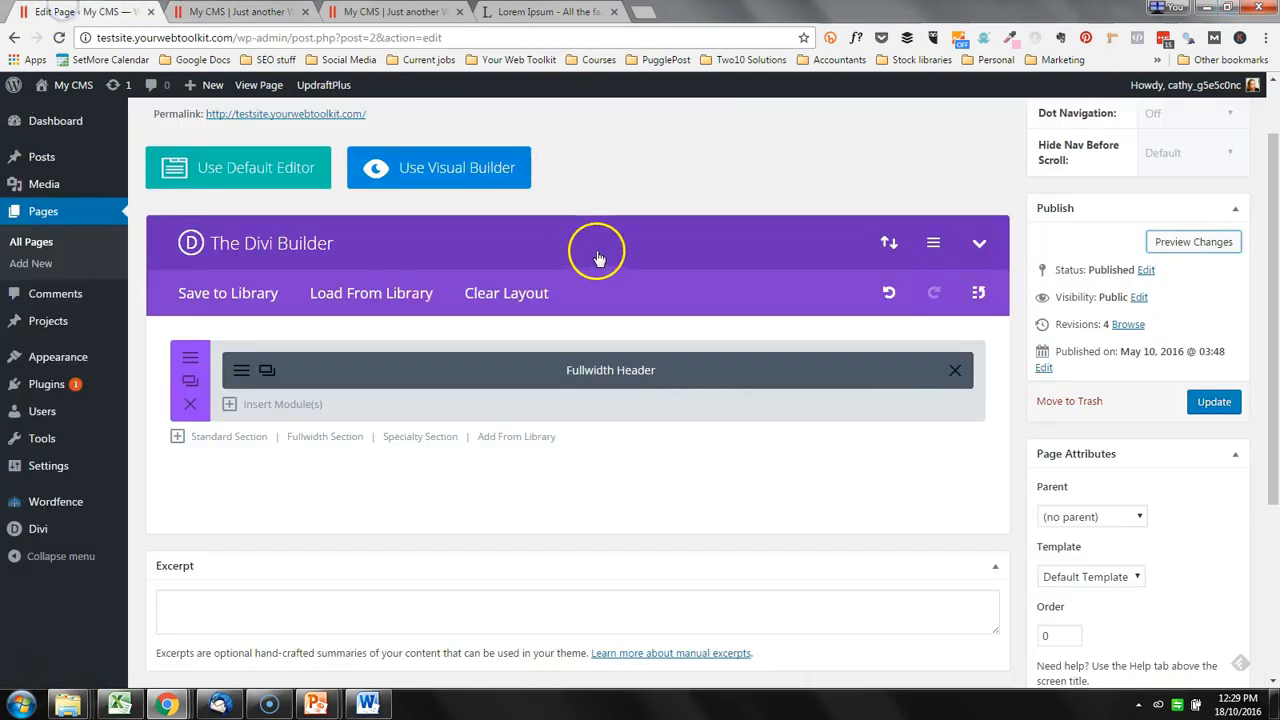
{"action": "left_click", "coordinate": [241, 370]}
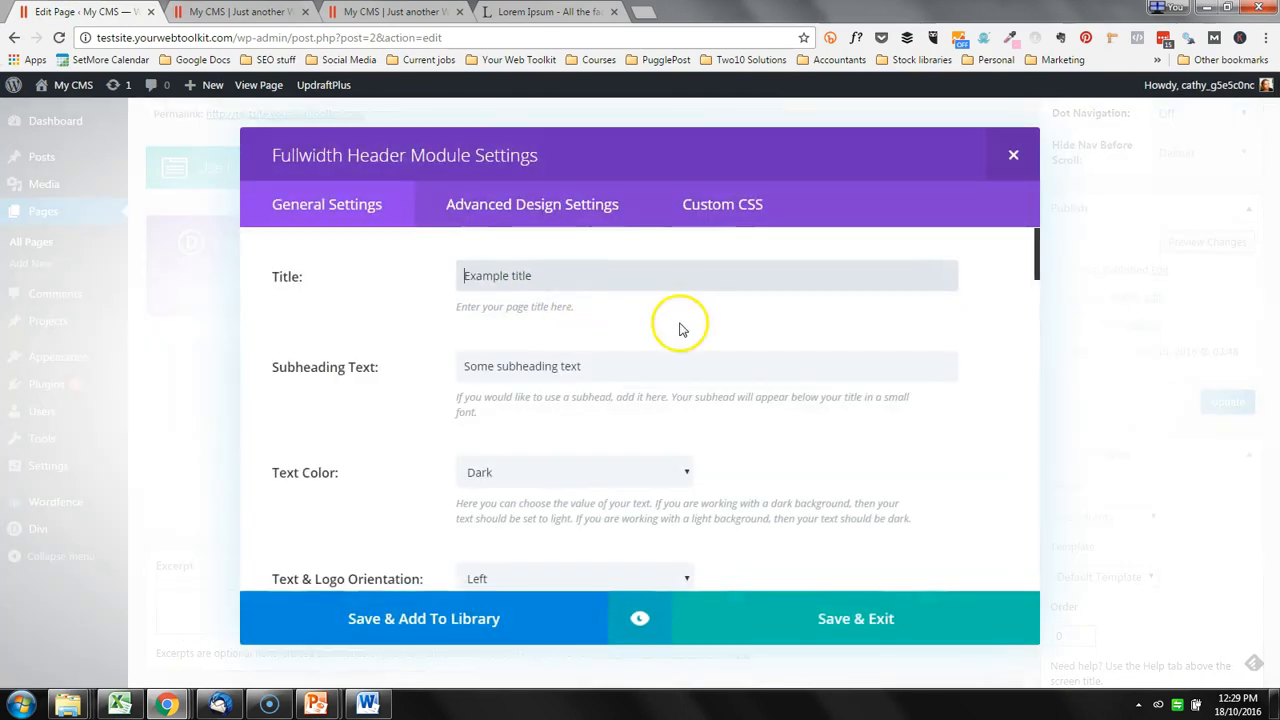
{"action": "scroll", "coordinate": [738, 372], "scroll_direction": "down", "scroll_amount": 3}
{"action": "scroll", "coordinate": [740, 378], "scroll_direction": "down", "scroll_amount": 2}
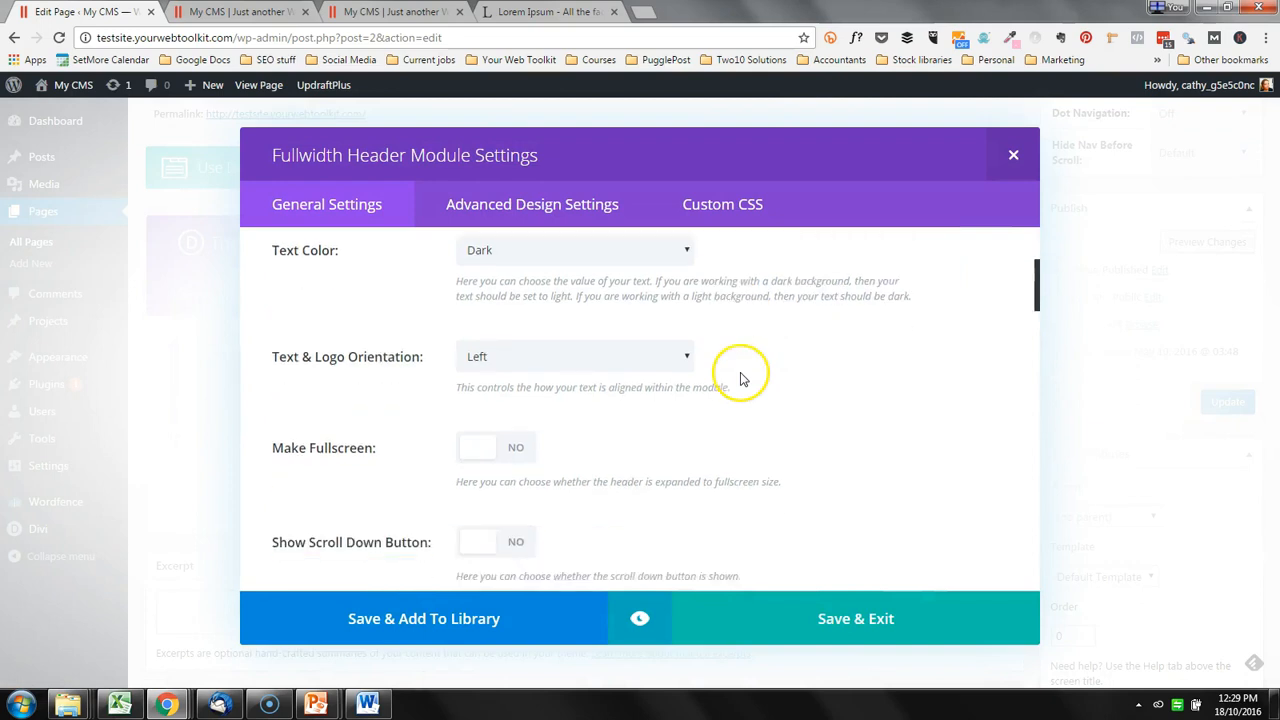
{"action": "left_click", "coordinate": [482, 429]}
{"action": "left_click", "coordinate": [858, 625]}
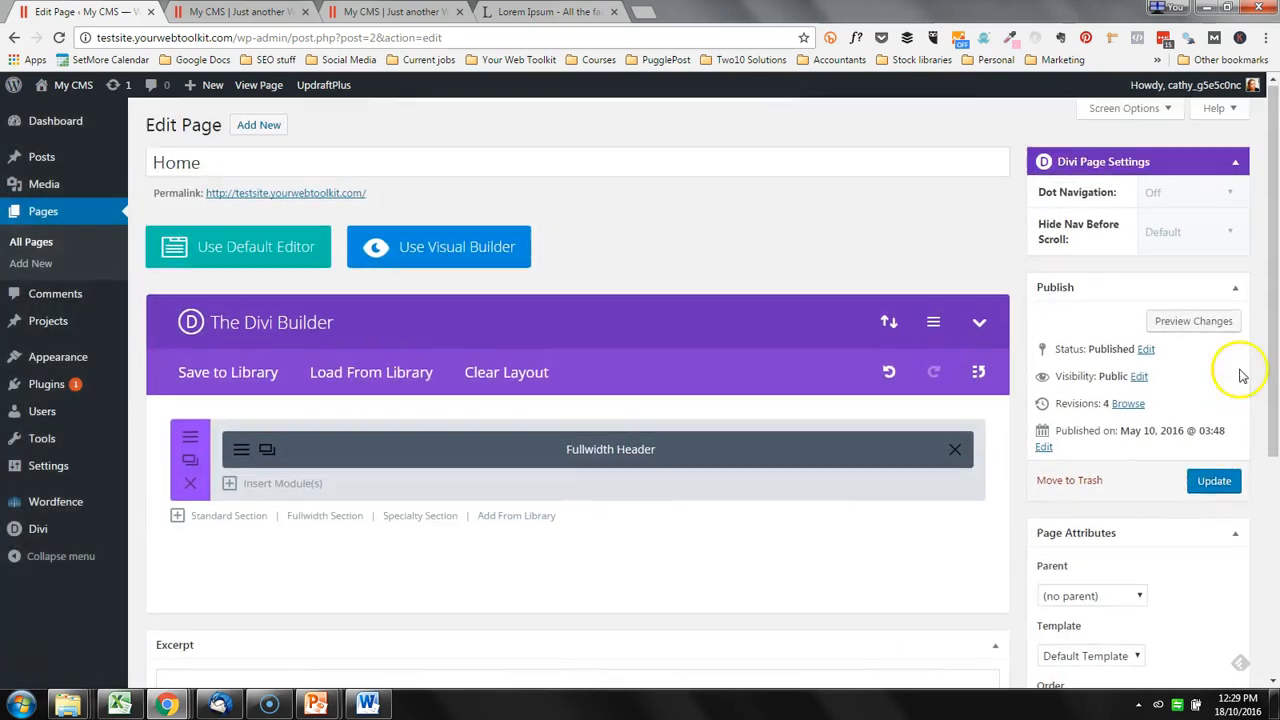
Preview the Home page and examine the fullscreen banner with its title, subheading and button
{"action": "left_click", "coordinate": [1200, 322]}
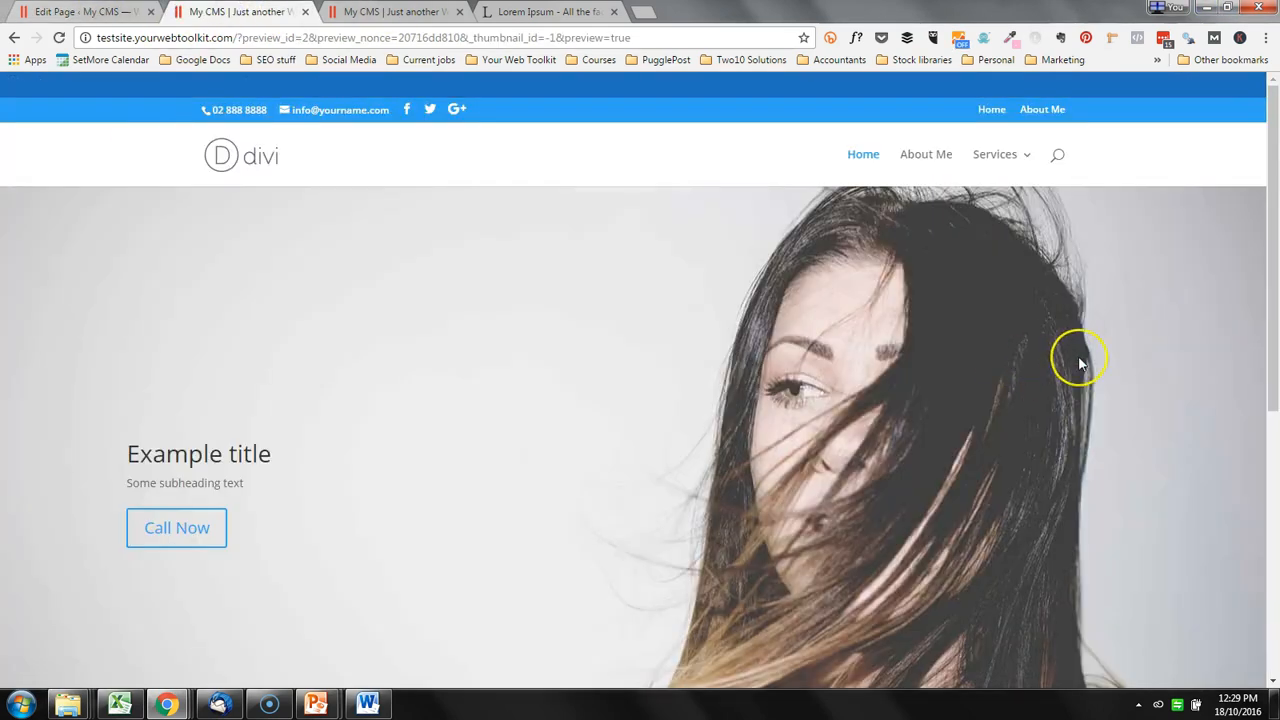
{"action": "scroll", "coordinate": [1080, 357], "scroll_direction": "down", "scroll_amount": 4}
{"action": "scroll", "coordinate": [1081, 357], "scroll_direction": "up", "scroll_amount": 2}
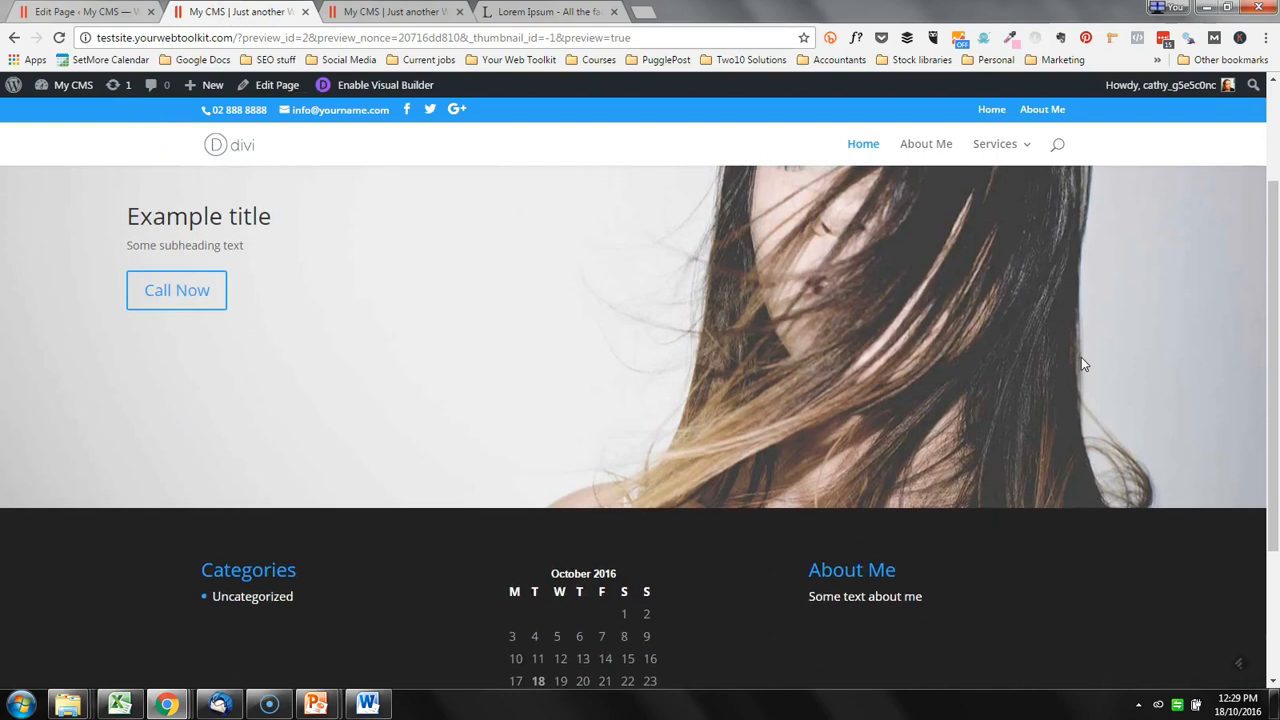
{"action": "scroll", "coordinate": [1081, 357], "scroll_direction": "up", "scroll_amount": 1}
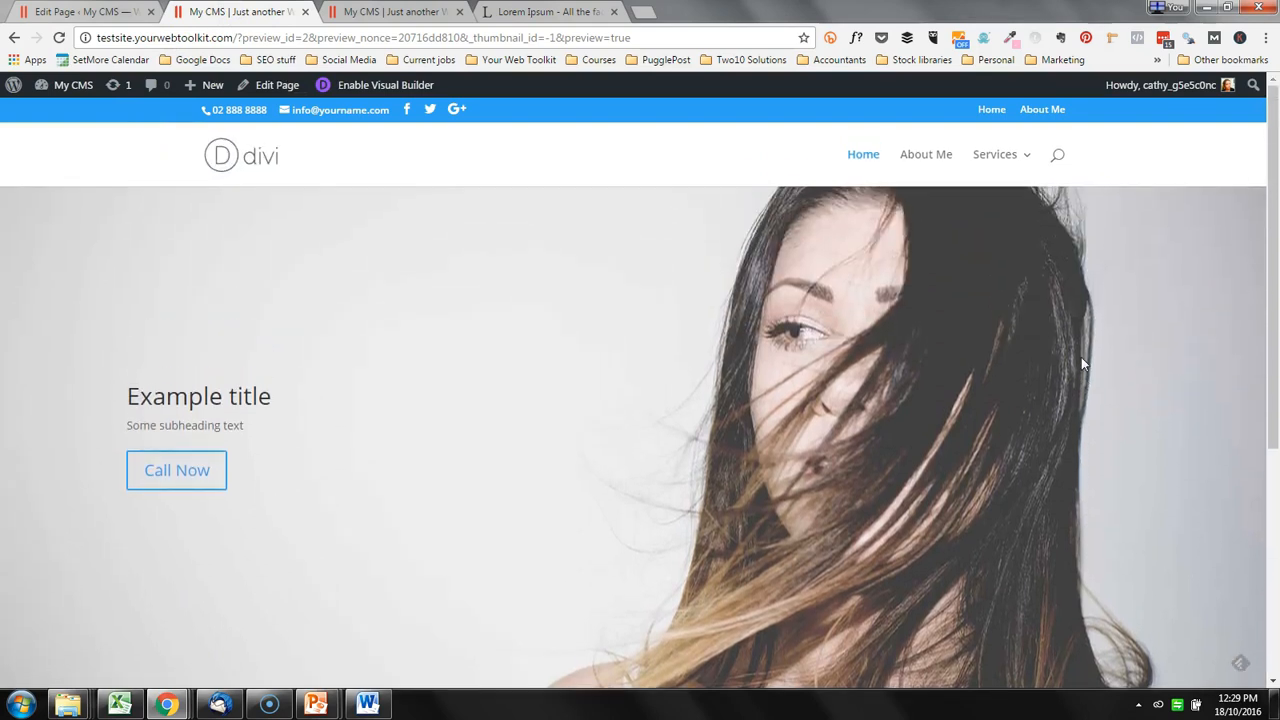
{"action": "left_click_drag", "start_coordinate": [131, 397], "coordinate": [197, 484]}
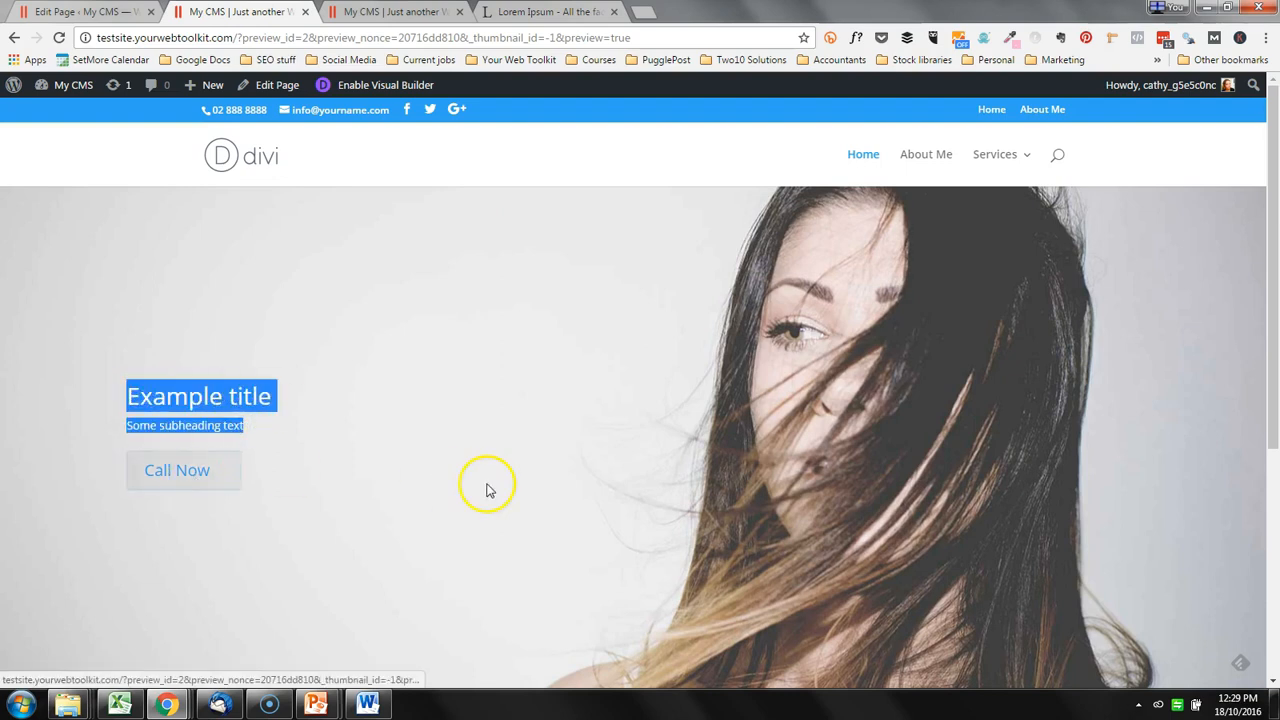
Update the Home page in the editor and close its preview
{"action": "left_click", "coordinate": [90, 12]}
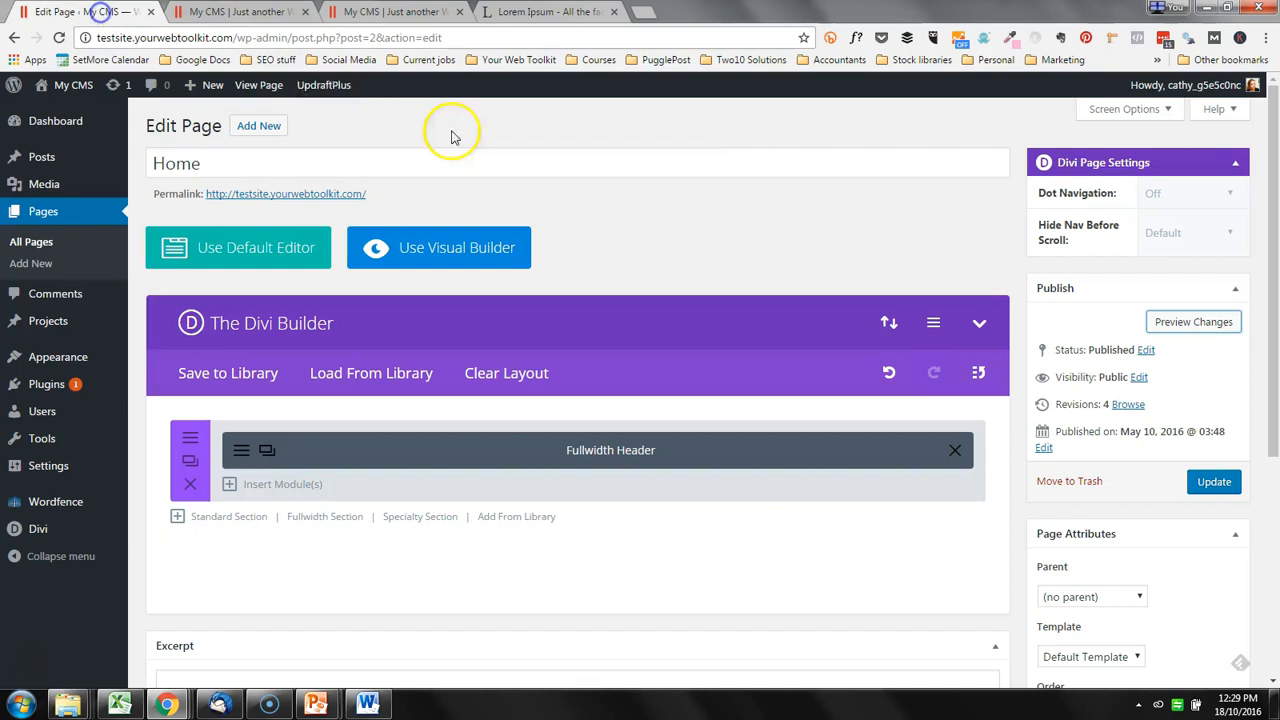
{"action": "left_click", "coordinate": [1226, 484]}
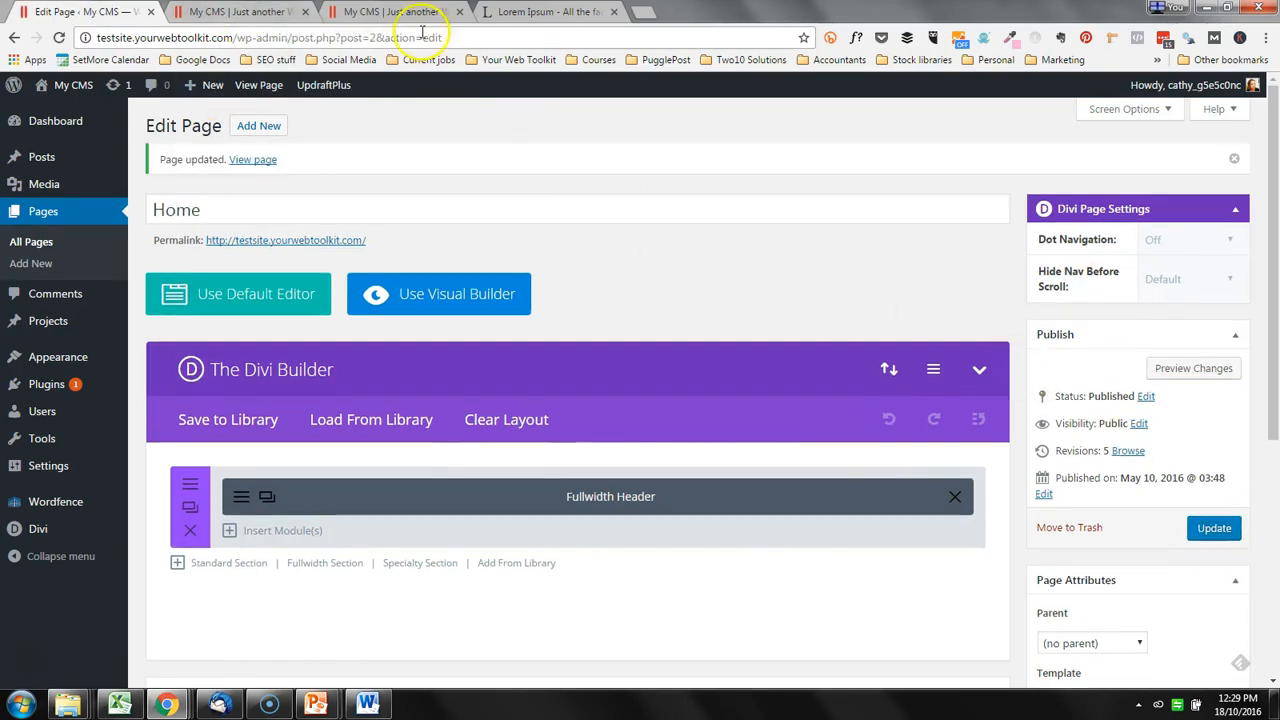
{"action": "left_click", "coordinate": [240, 14]}
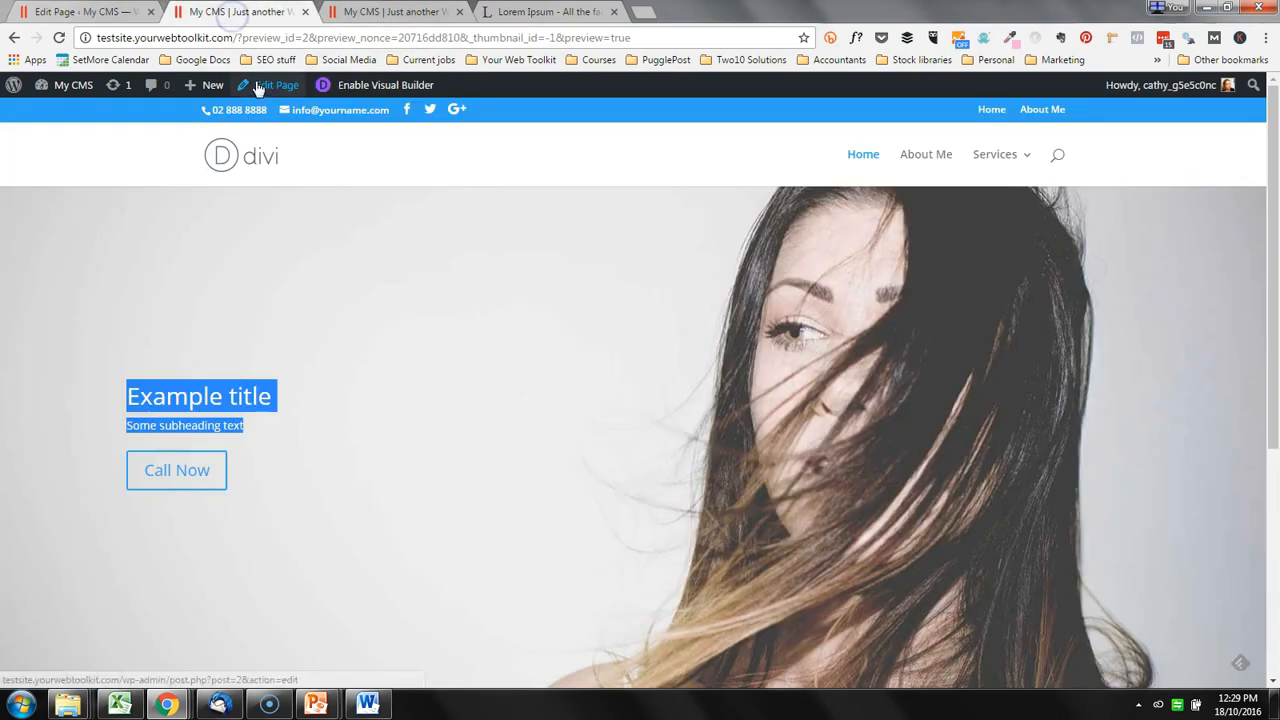
{"action": "left_click_drag", "start_coordinate": [243, 40], "coordinate": [642, 40]}
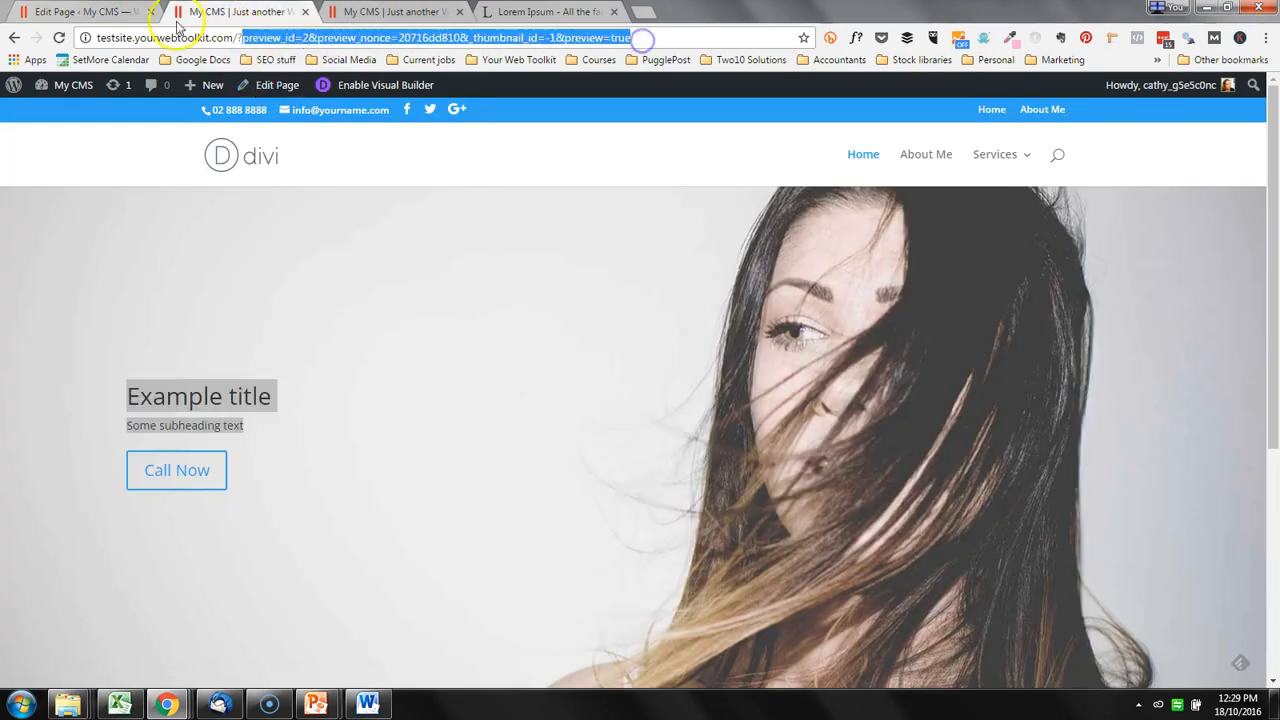
{"action": "left_click", "coordinate": [306, 12]}
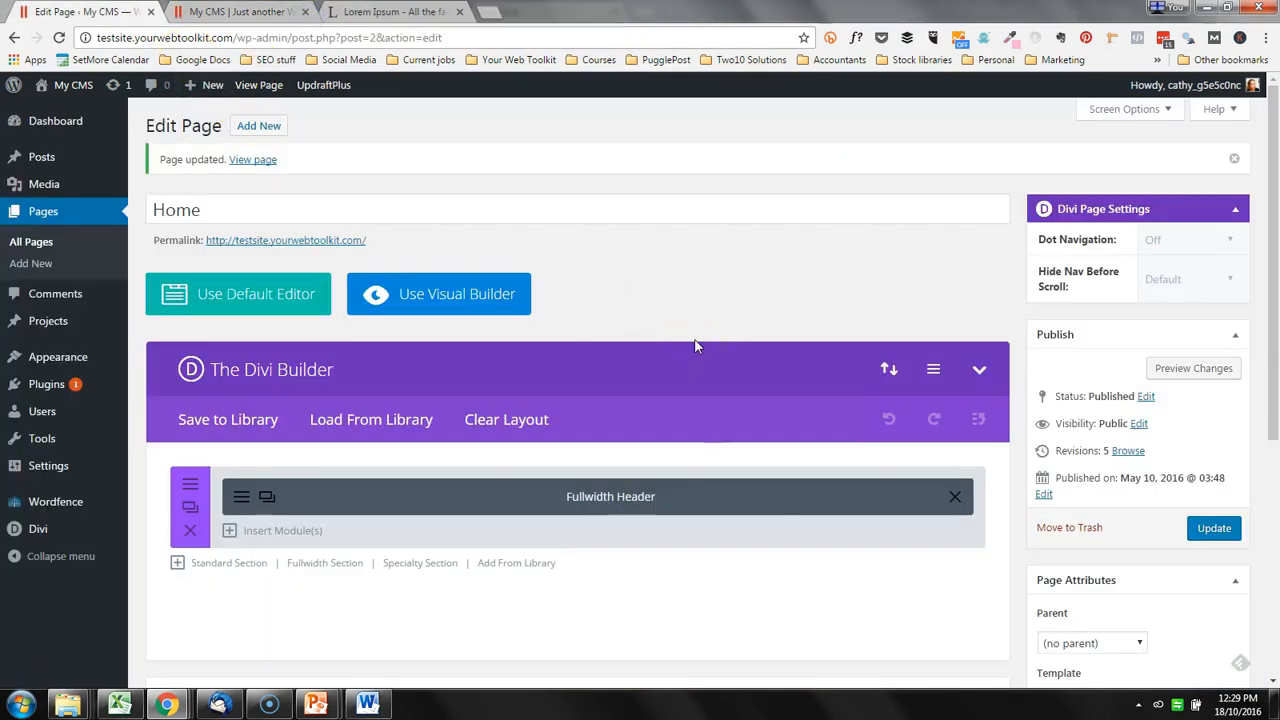
{"action": "left_click", "coordinate": [1222, 530]}
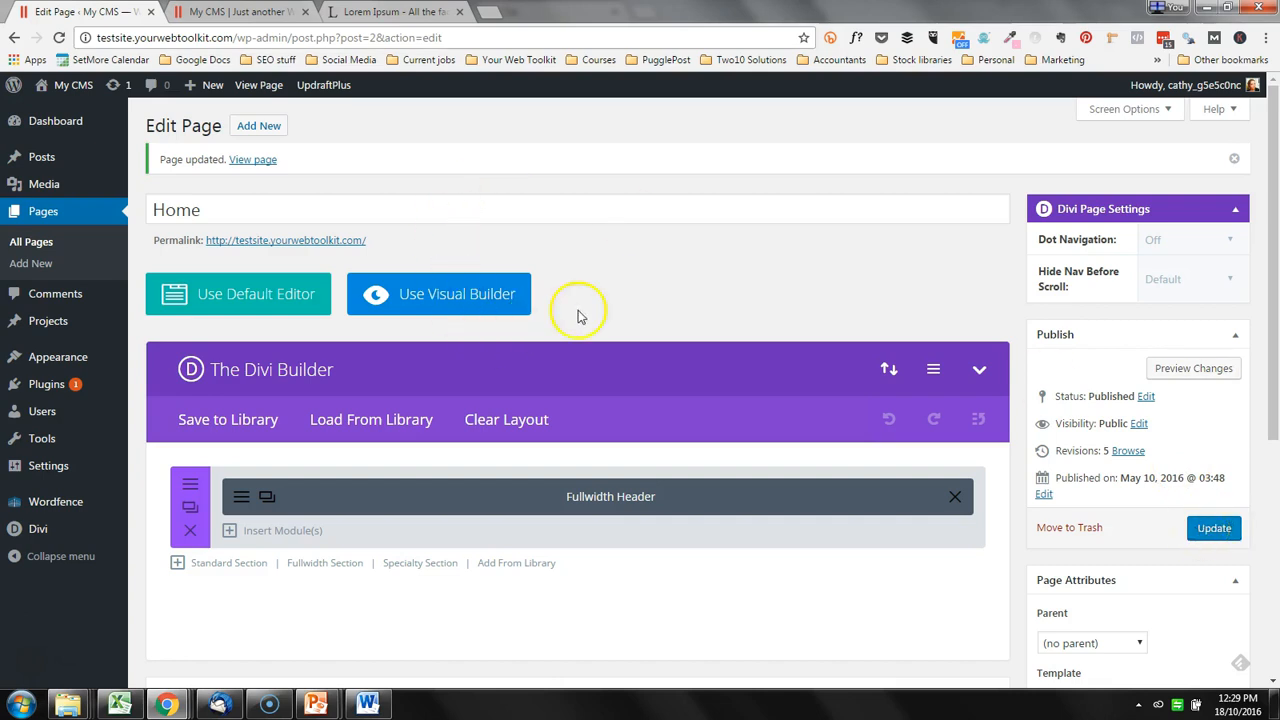
Open the Home page in the Visual Builder and look over the header section
{"action": "left_click", "coordinate": [455, 298]}
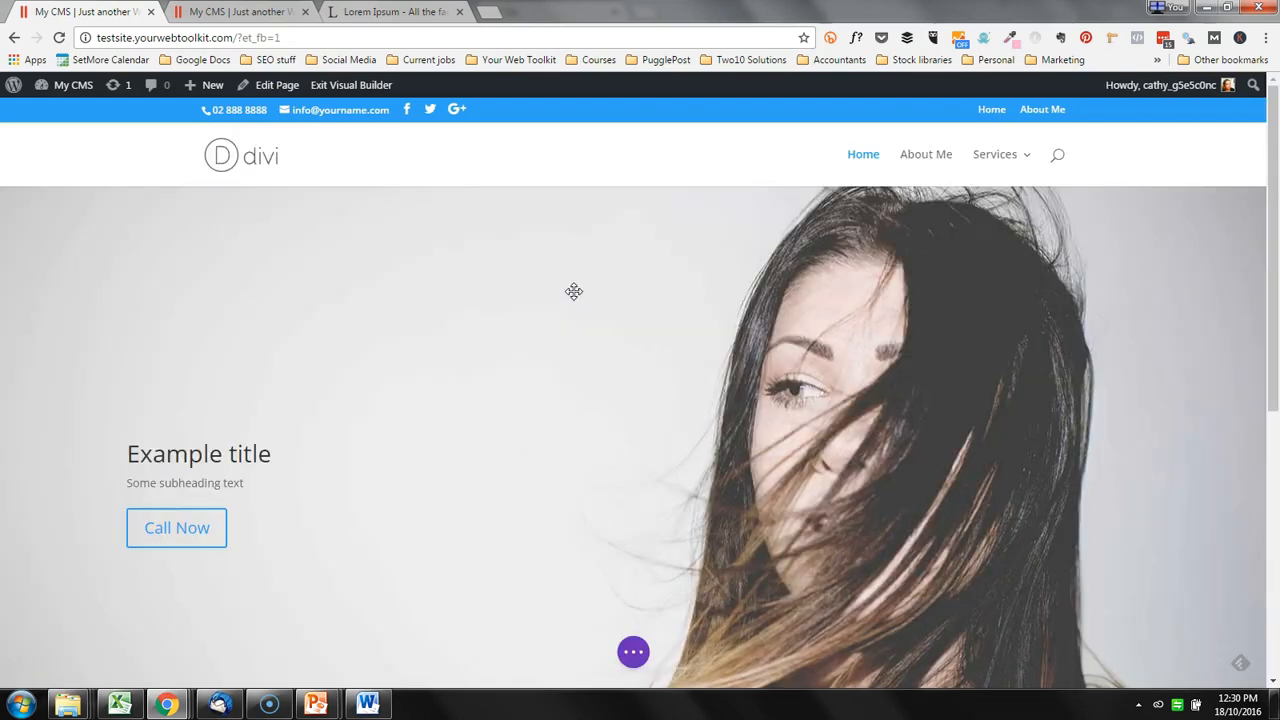
{"action": "scroll", "coordinate": [700, 400], "scroll_direction": "down", "scroll_amount": 1}
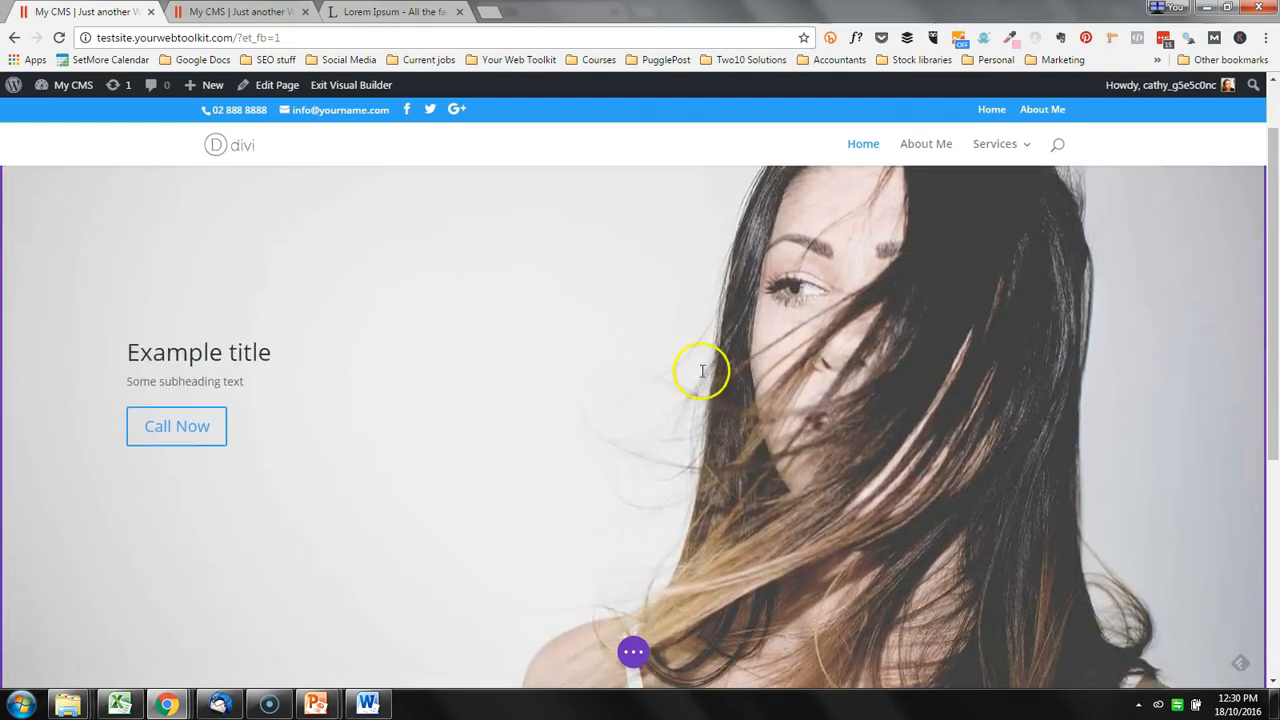
{"action": "scroll", "coordinate": [755, 460], "scroll_direction": "up", "scroll_amount": 1}
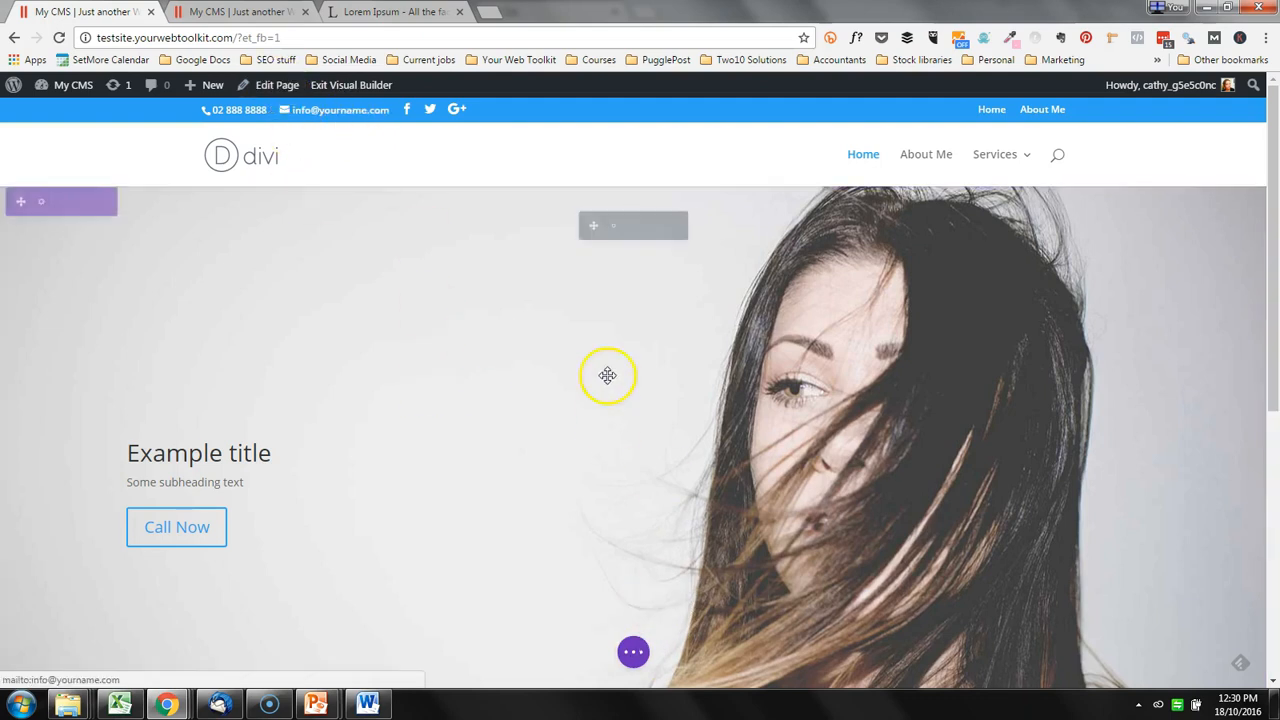
Add a regular section below the fullwidth header with a row of three equal columns
{"action": "scroll", "coordinate": [800, 443], "scroll_direction": "down", "scroll_amount": 3}
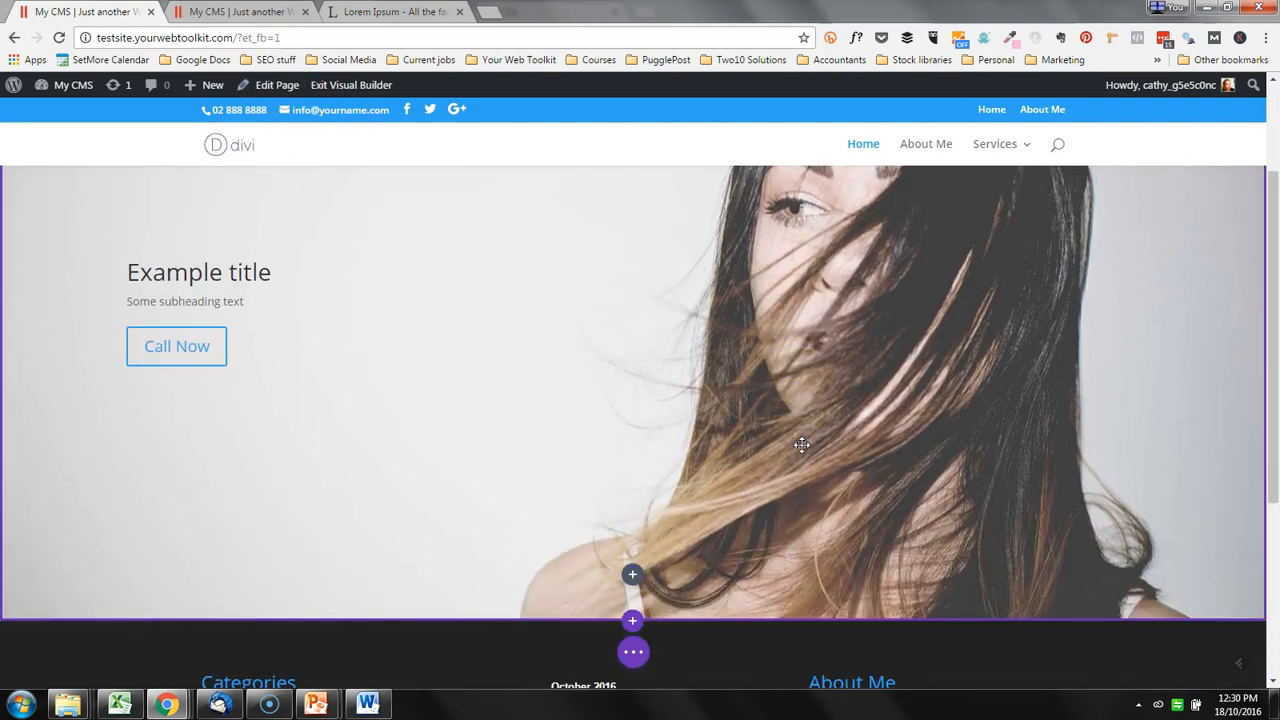
{"action": "scroll", "coordinate": [700, 429], "scroll_direction": "down", "scroll_amount": 1}
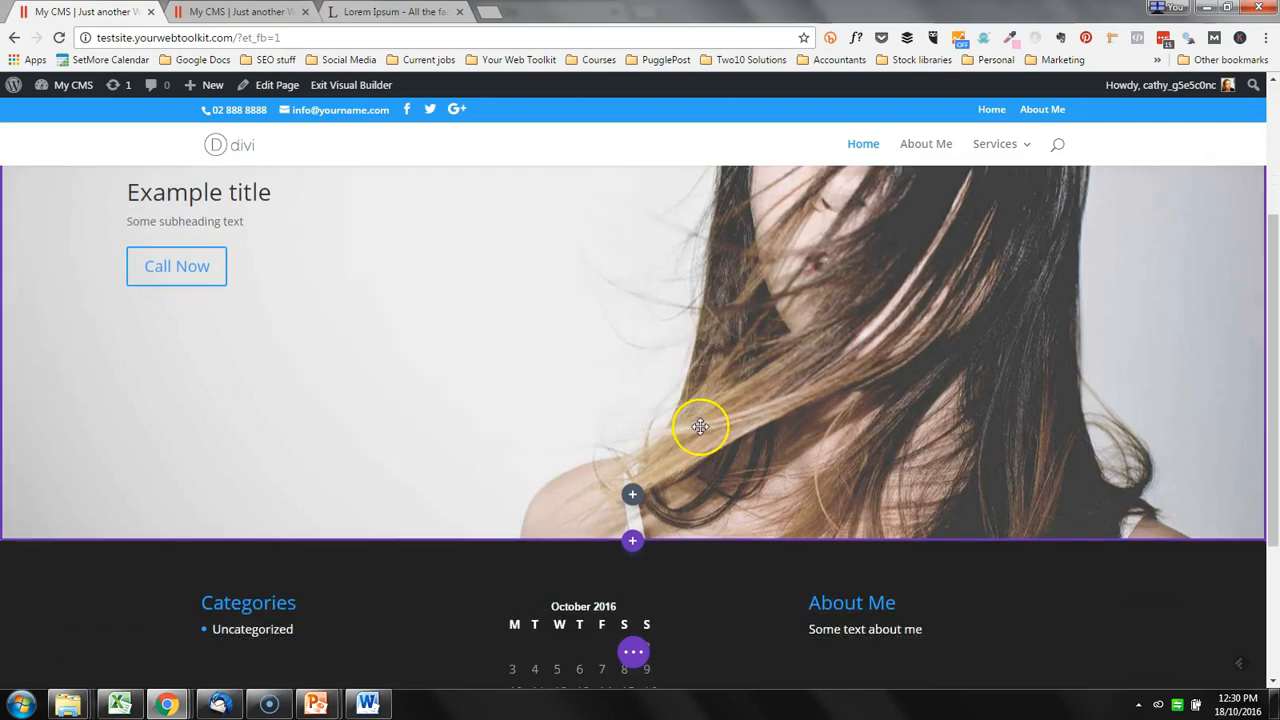
{"action": "left_click", "coordinate": [632, 541]}
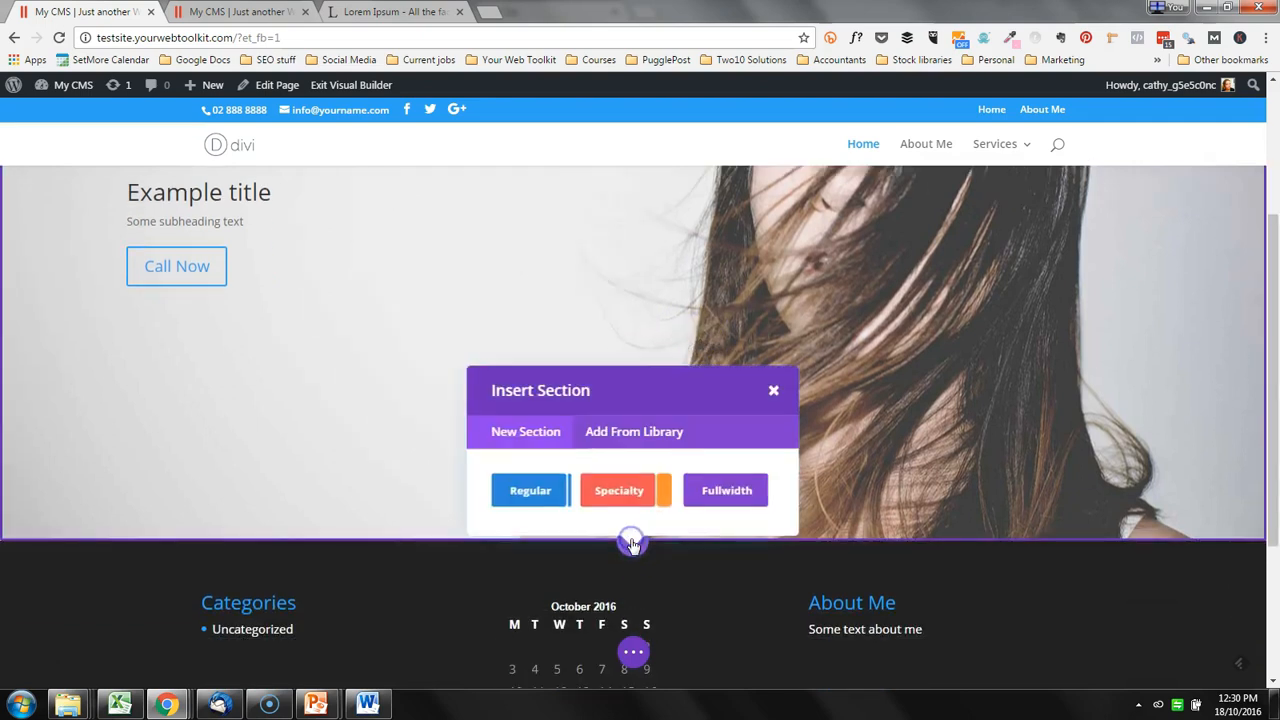
{"action": "left_click", "coordinate": [531, 497]}
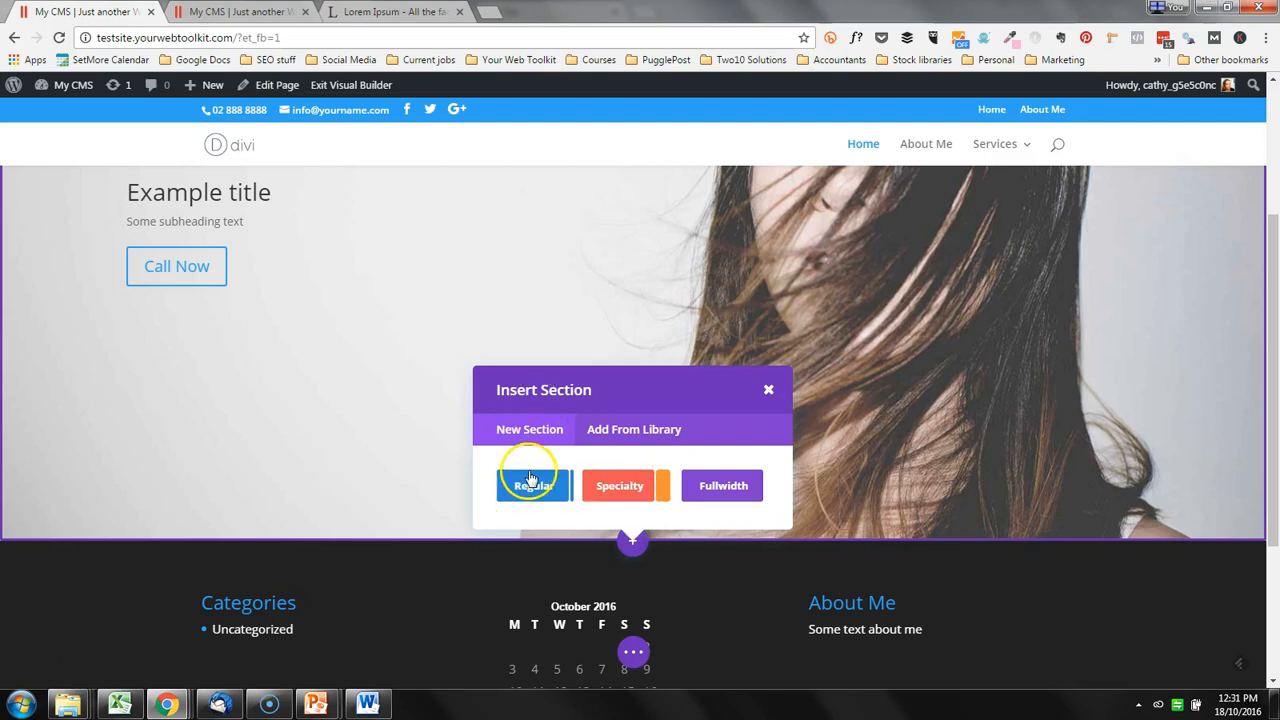
{"action": "left_click", "coordinate": [531, 480]}
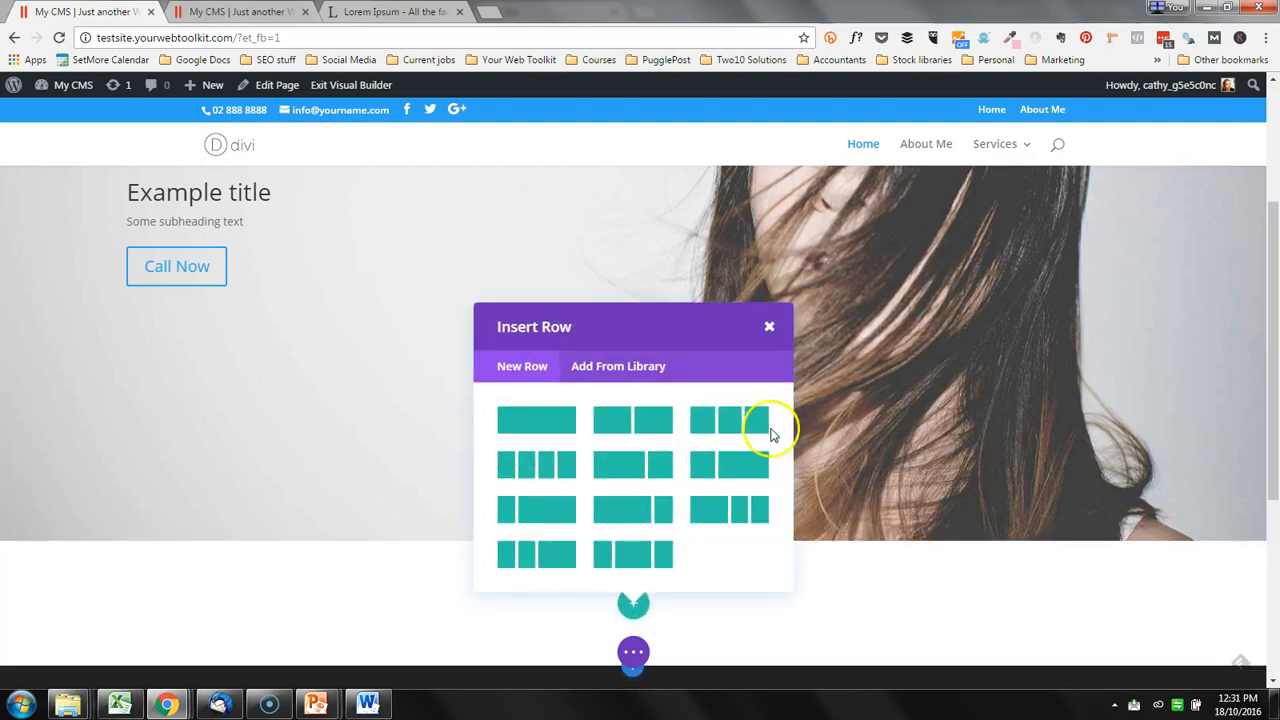
{"action": "left_click", "coordinate": [733, 424]}
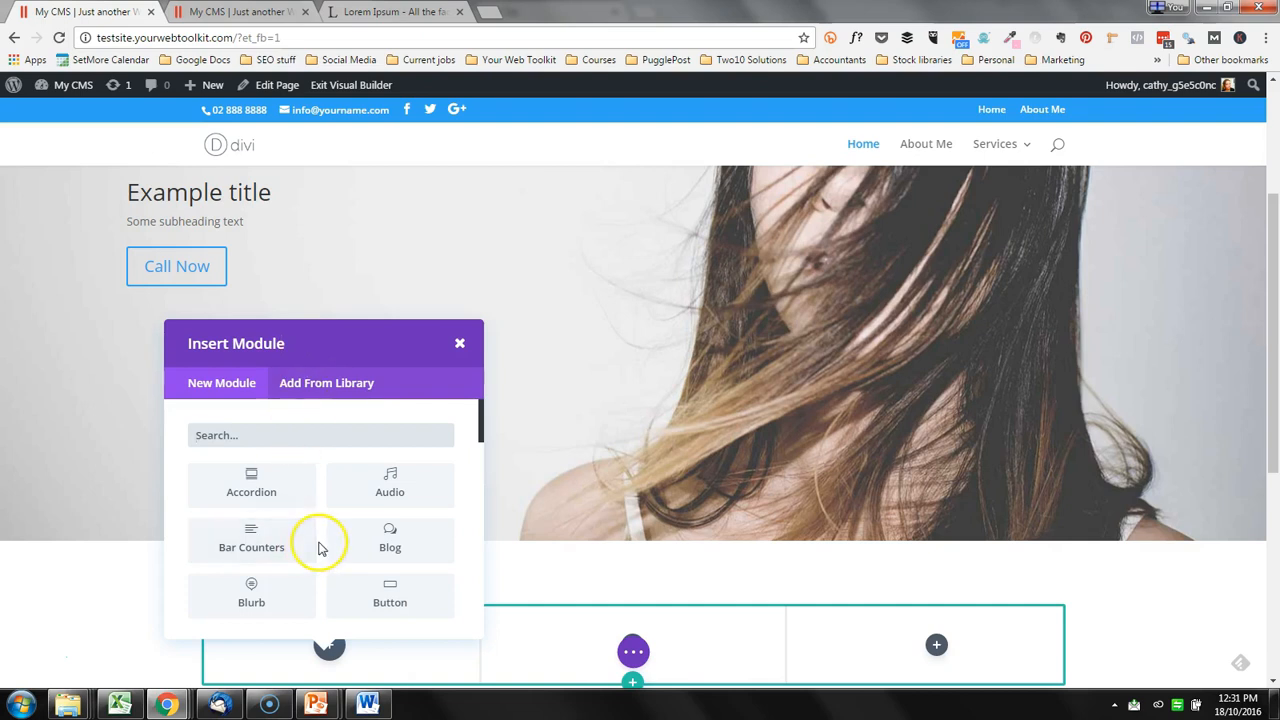
Insert a Blurb module in the first column of the new row and set its title to "Services 1"
{"action": "scroll", "coordinate": [330, 520], "scroll_direction": "down", "scroll_amount": 1}
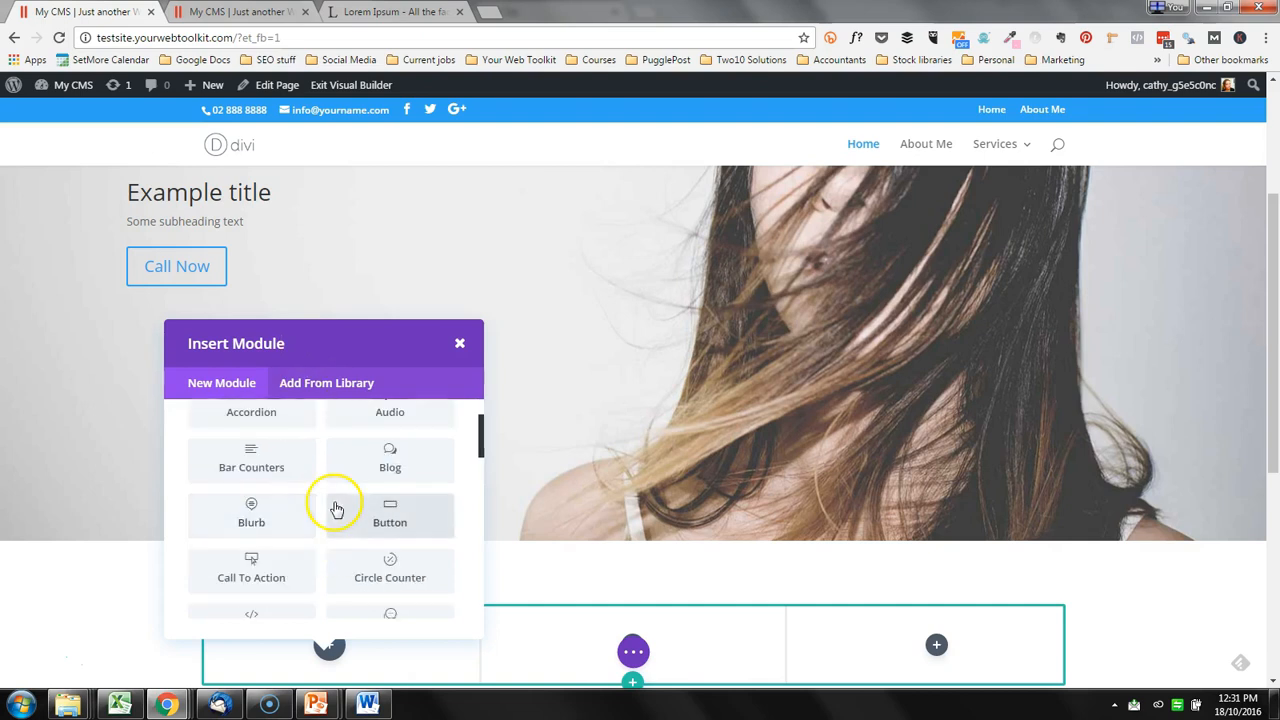
{"action": "left_click", "coordinate": [257, 520]}
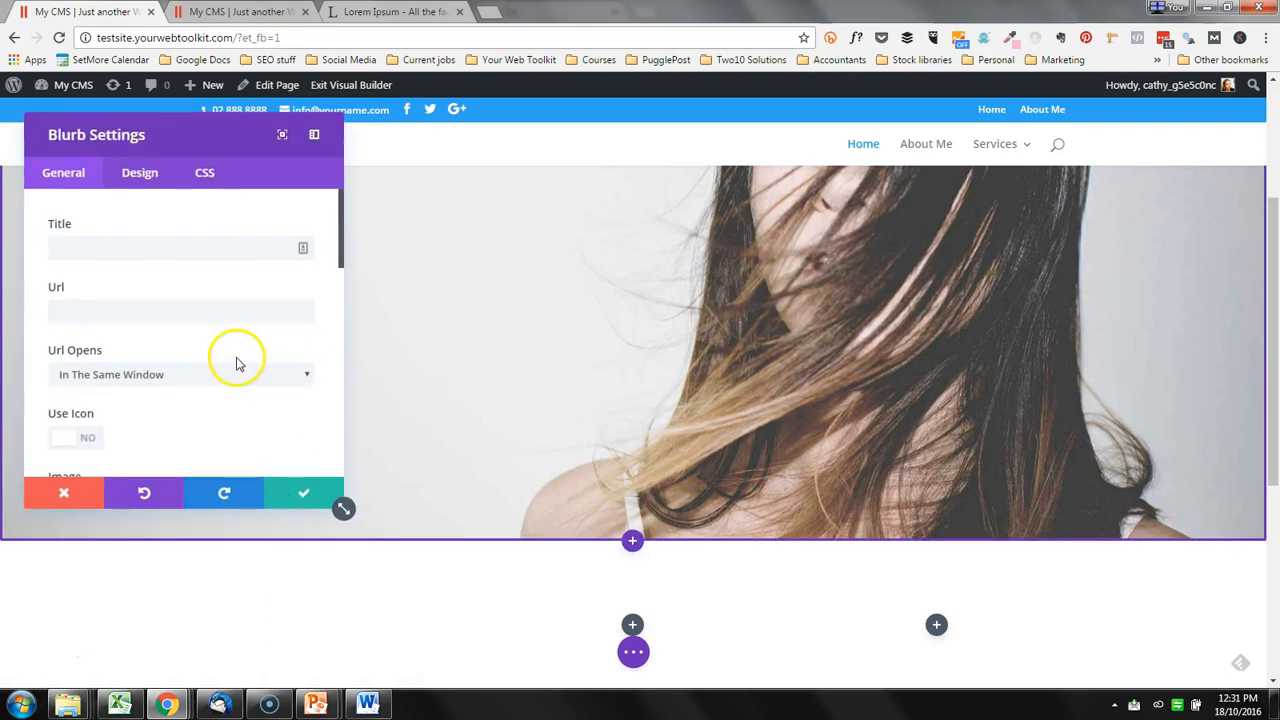
{"action": "left_click", "coordinate": [108, 252]}
{"action": "type", "text": "Se"}
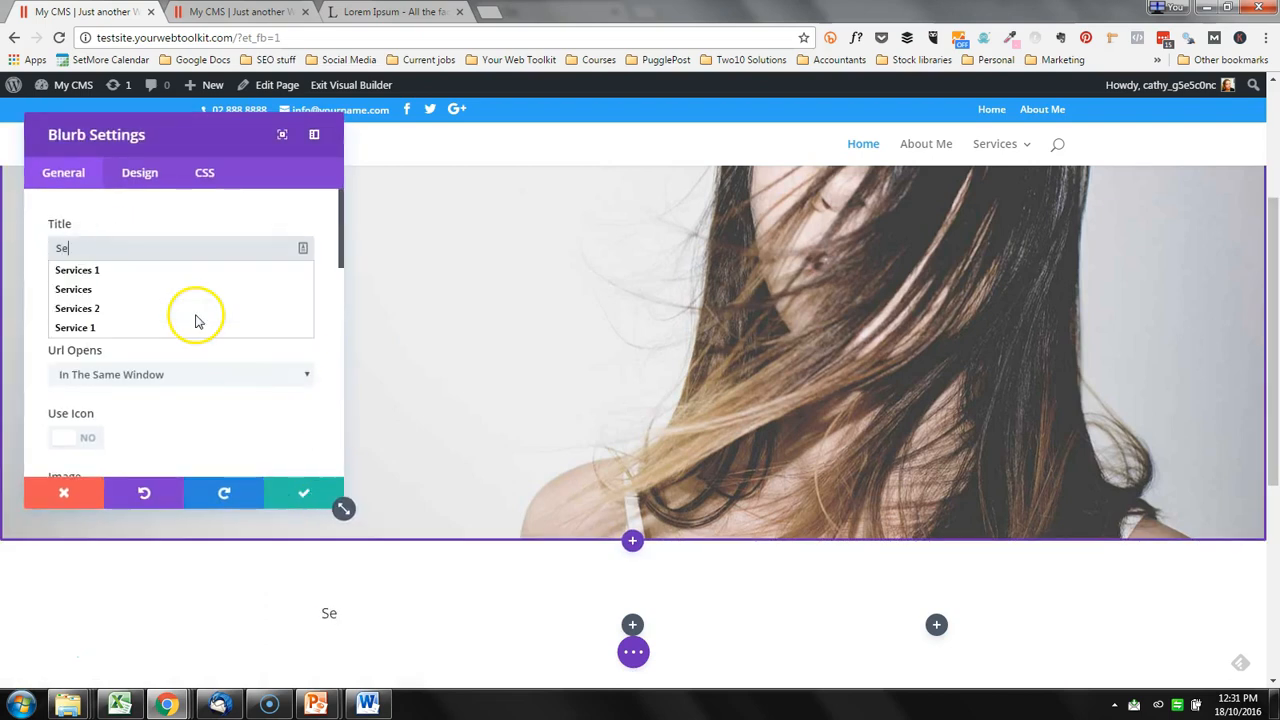
{"action": "type", "text": "rvices 1"}
{"action": "left_click", "coordinate": [197, 315]}
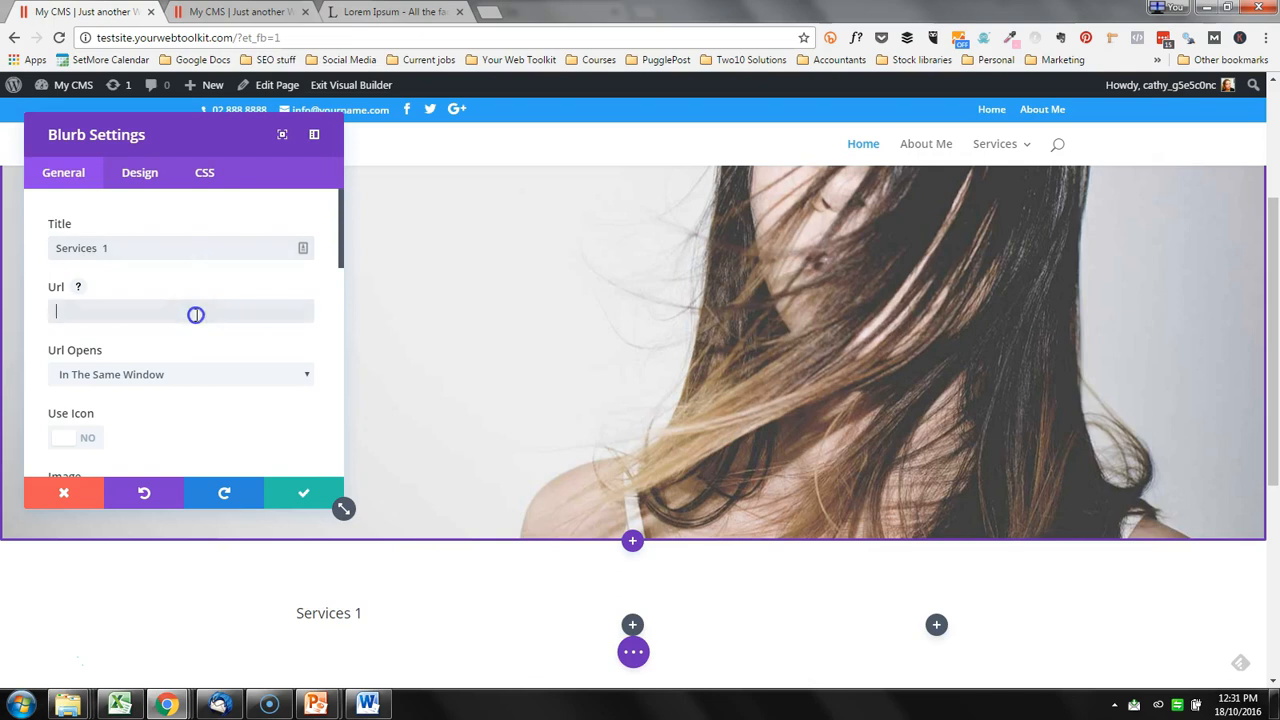
Set the Services 1 blurb's URL to "#" and make it open in a new tab
{"action": "left_click", "coordinate": [75, 308]}
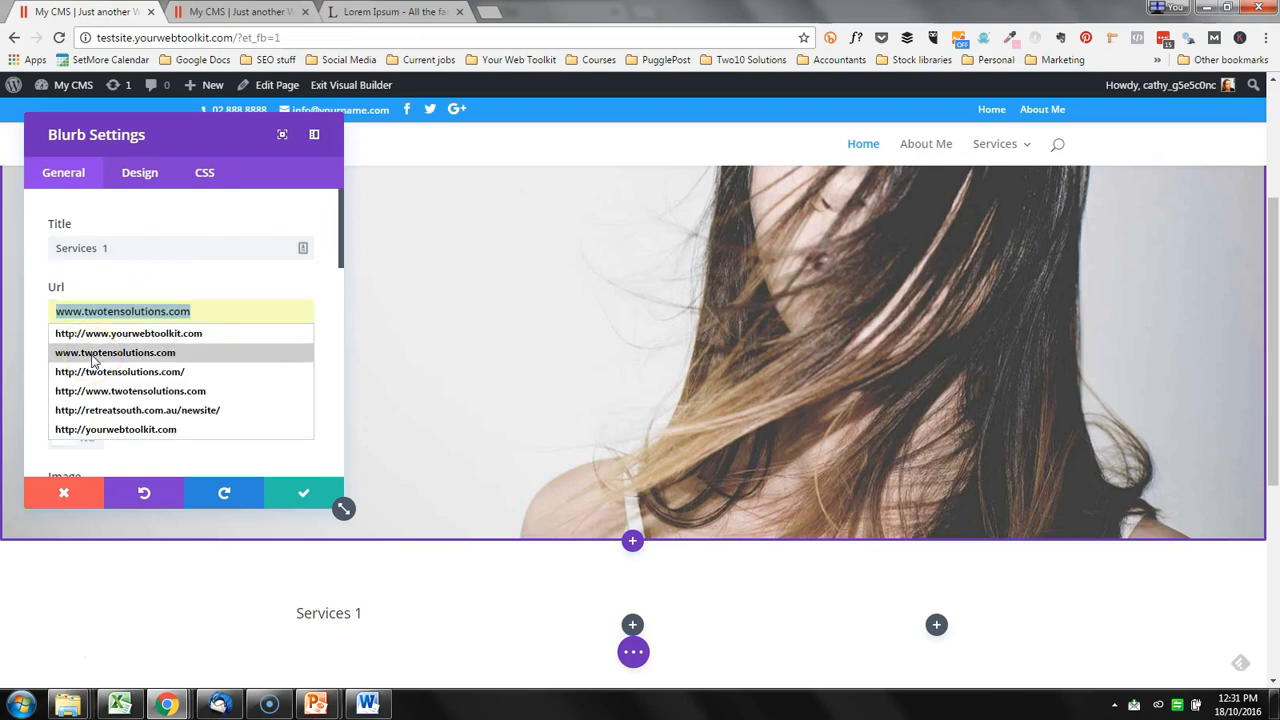
{"action": "left_click", "coordinate": [126, 267]}
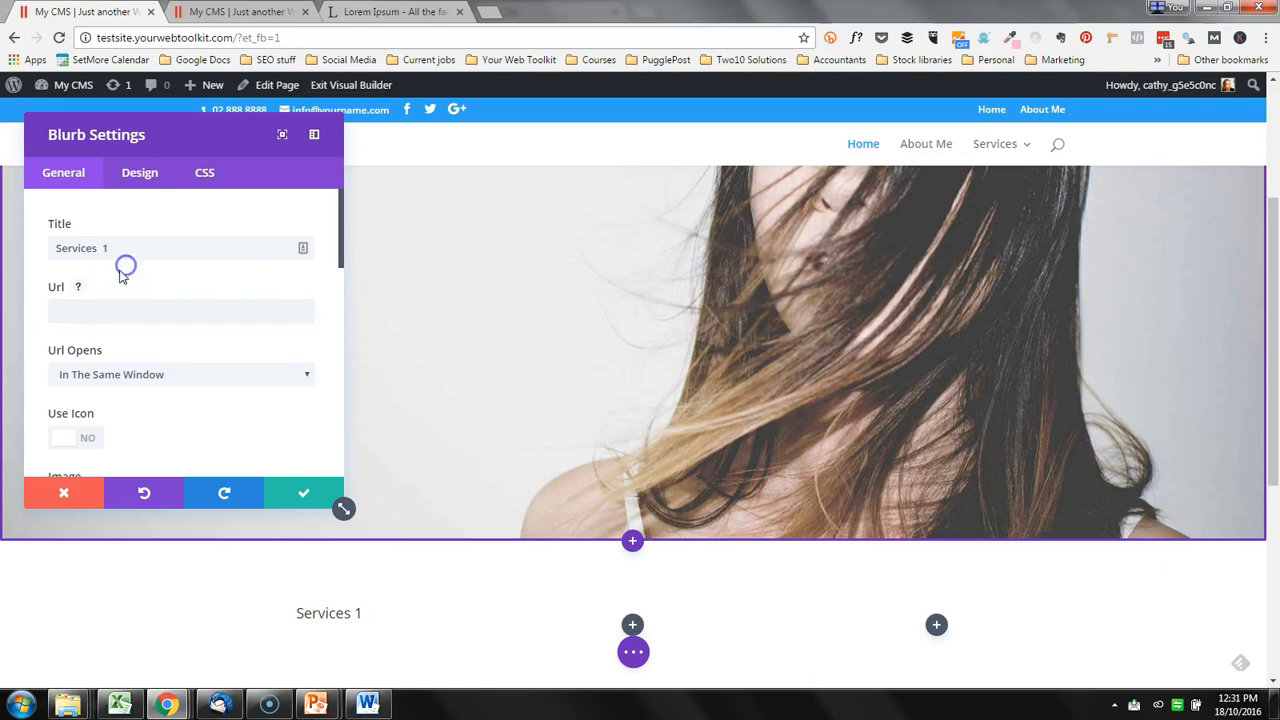
{"action": "left_click", "coordinate": [86, 311]}
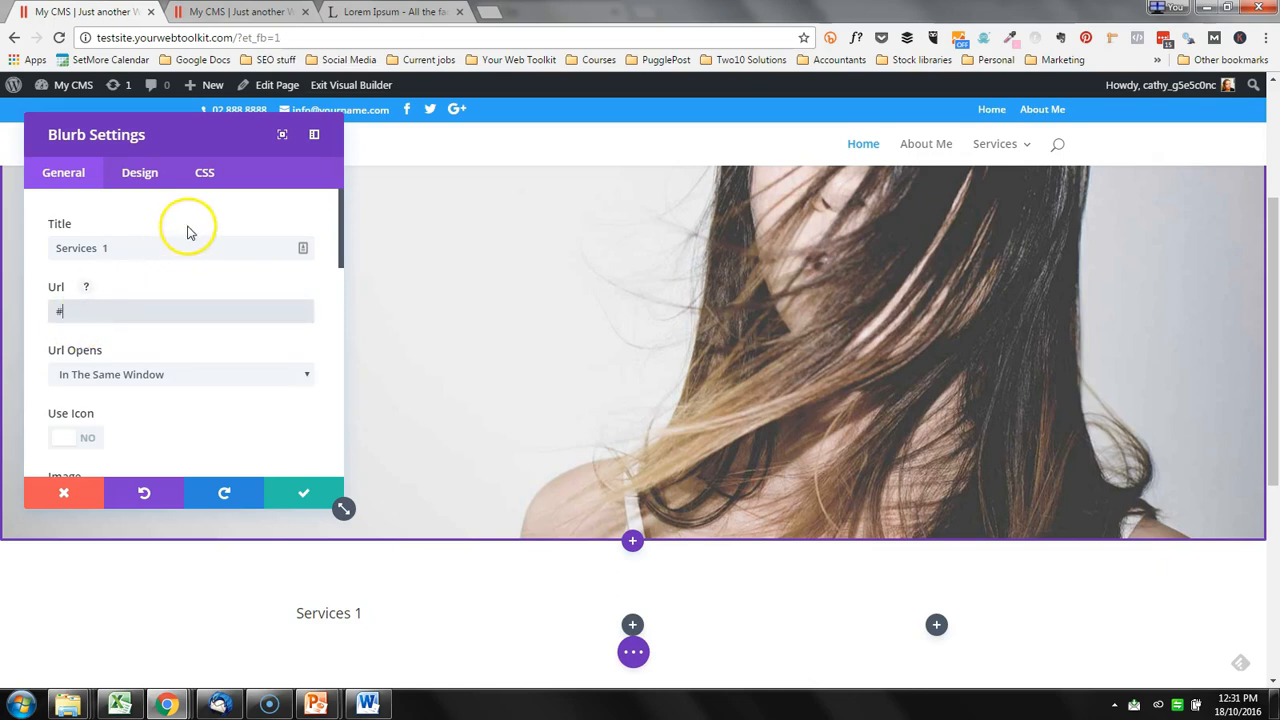
{"action": "scroll", "coordinate": [186, 266], "scroll_direction": "down", "scroll_amount": 2}
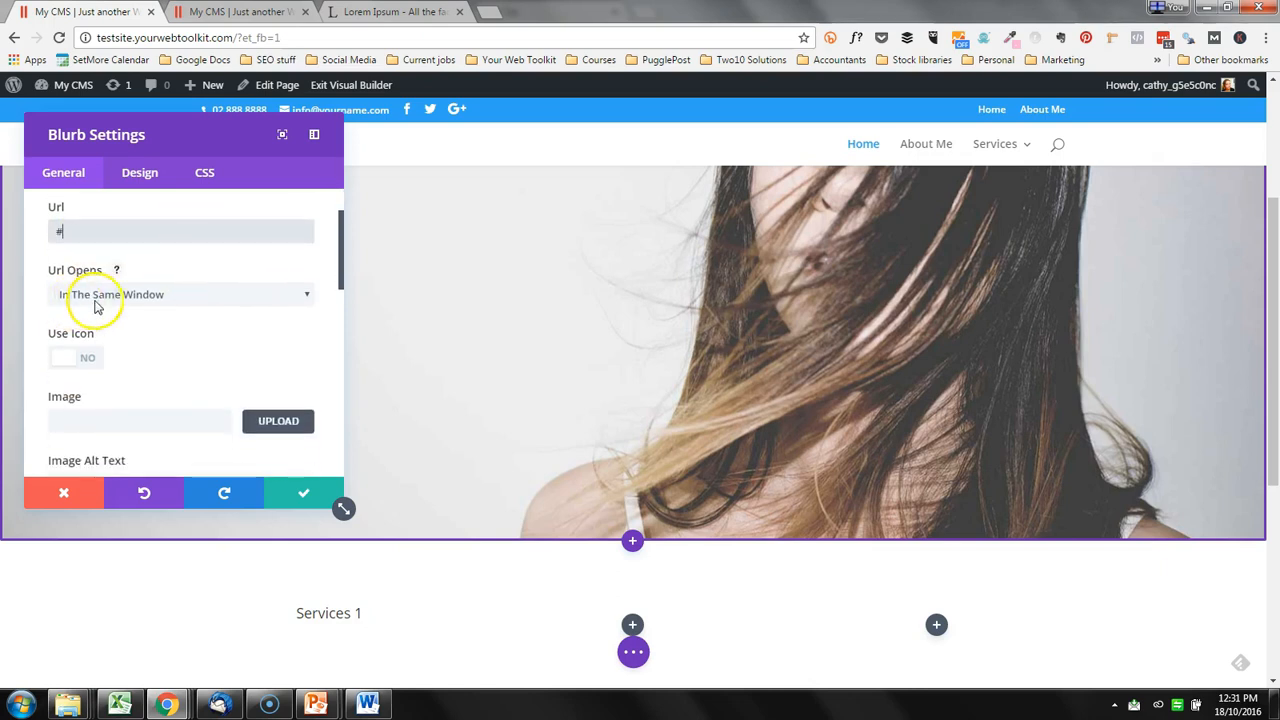
{"action": "left_click", "coordinate": [152, 292]}
{"action": "left_click", "coordinate": [161, 333]}
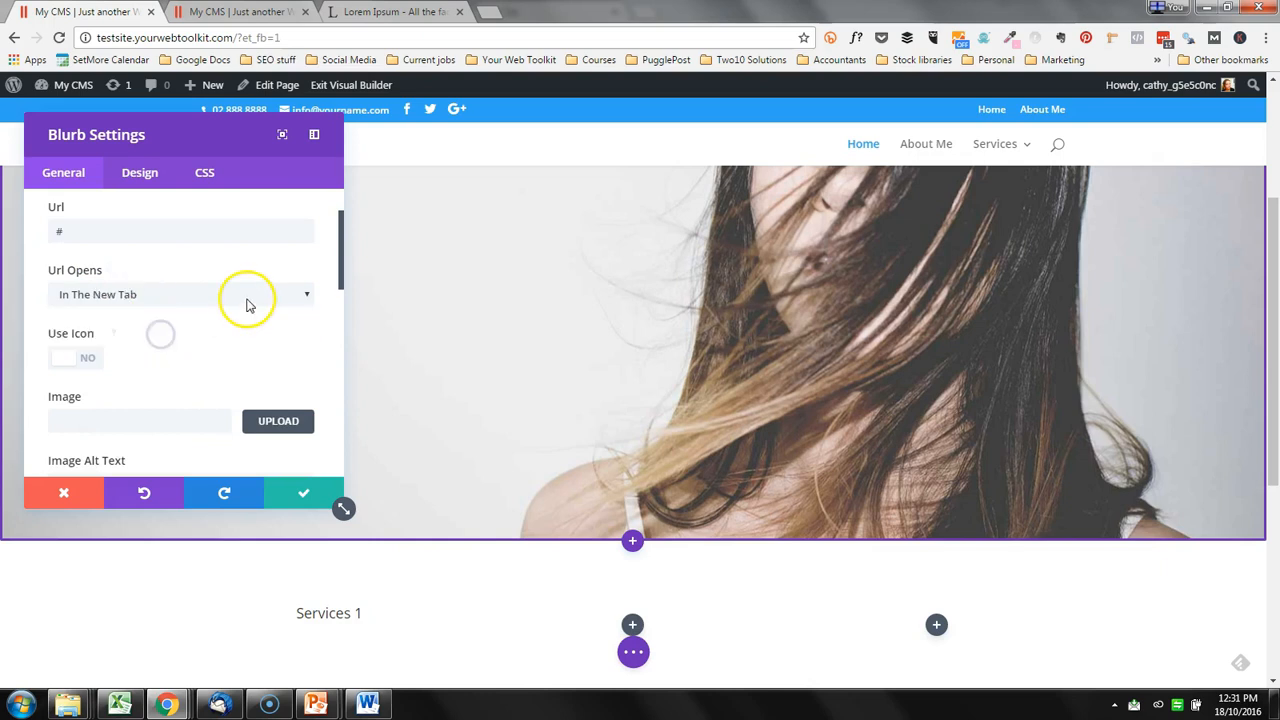
Enable the icon option for the Services 1 blurb and choose the double speech bubble icon
{"action": "scroll", "coordinate": [140, 332], "scroll_direction": "down", "scroll_amount": 2}
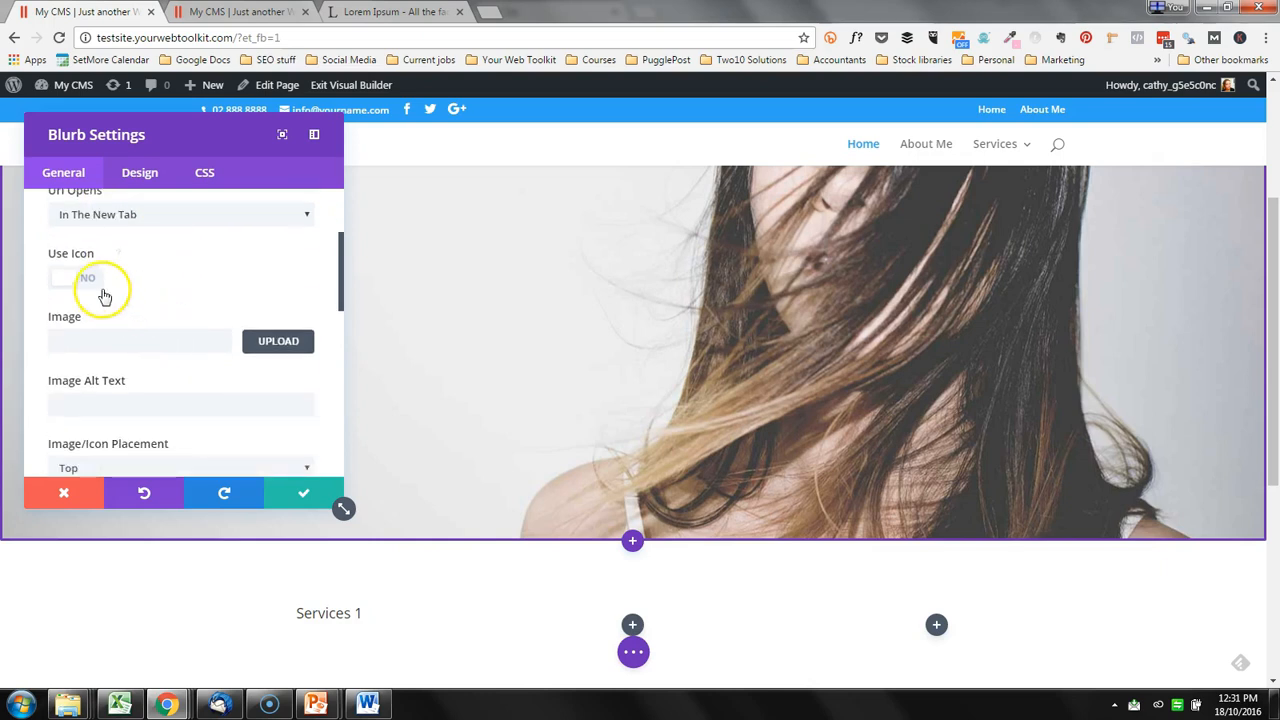
{"action": "left_click", "coordinate": [70, 277]}
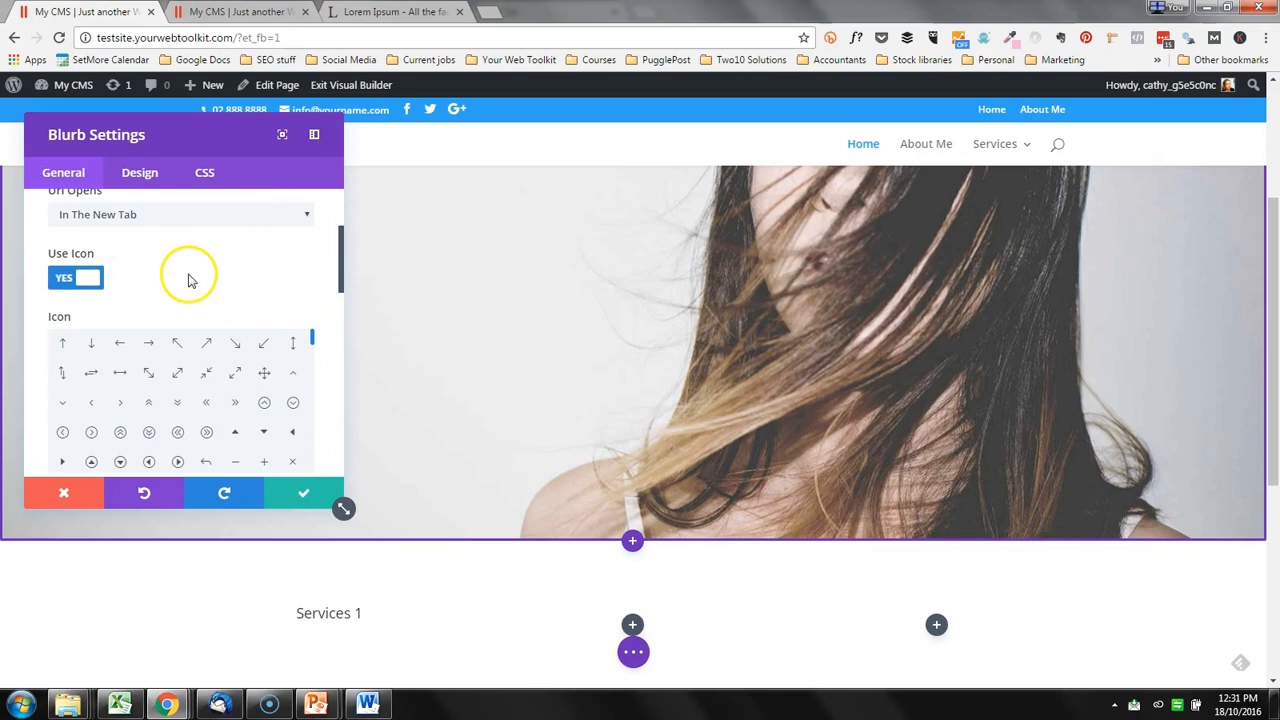
{"action": "scroll", "coordinate": [189, 272], "scroll_direction": "down", "scroll_amount": 2}
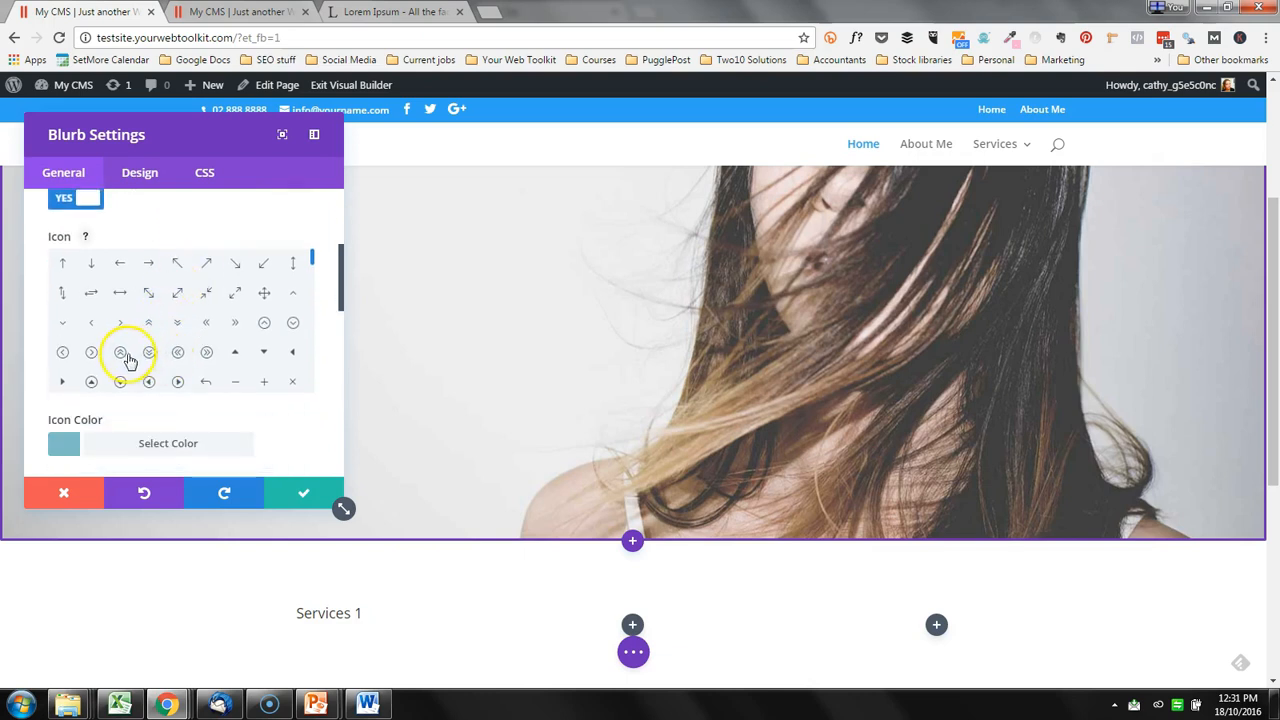
{"action": "scroll", "coordinate": [265, 347], "scroll_direction": "down", "scroll_amount": 5}
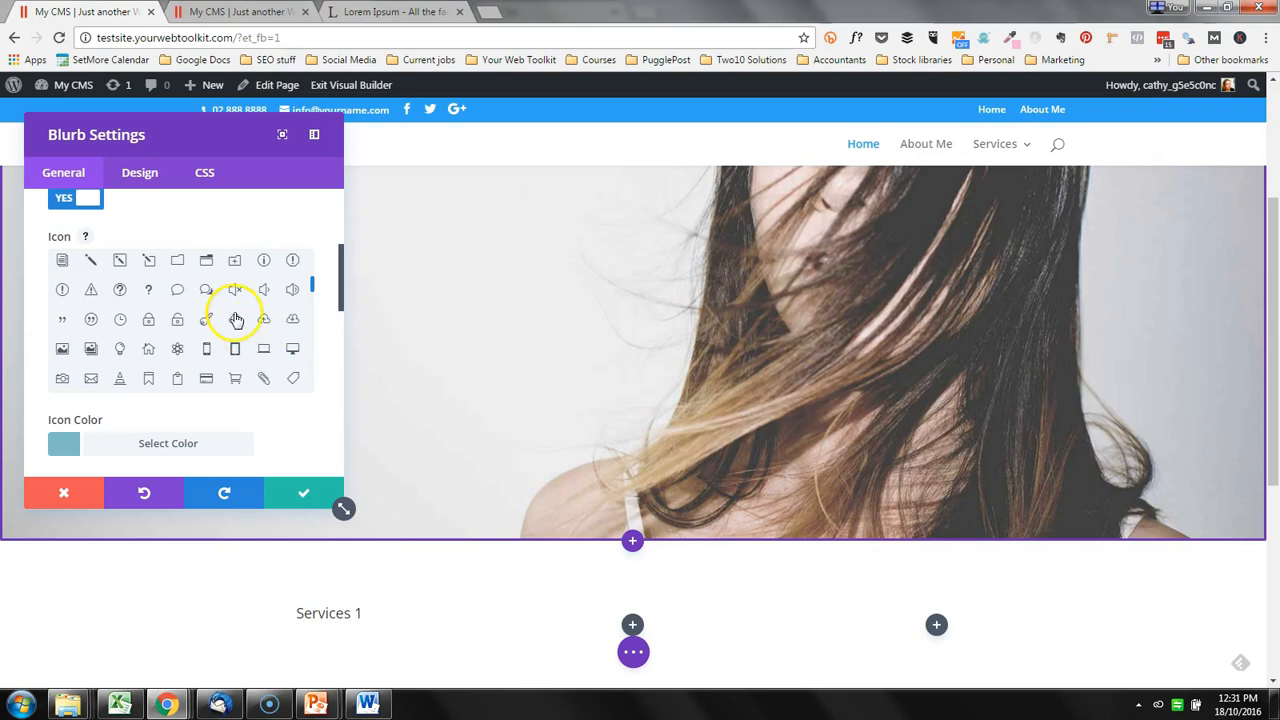
{"action": "left_click", "coordinate": [206, 289]}
Place the speech bubble icon inside a circle and set the icon color to white (#ffffff)
{"action": "scroll", "coordinate": [200, 380], "scroll_direction": "down", "scroll_amount": 1}
{"action": "scroll", "coordinate": [306, 360], "scroll_direction": "down", "scroll_amount": 3}
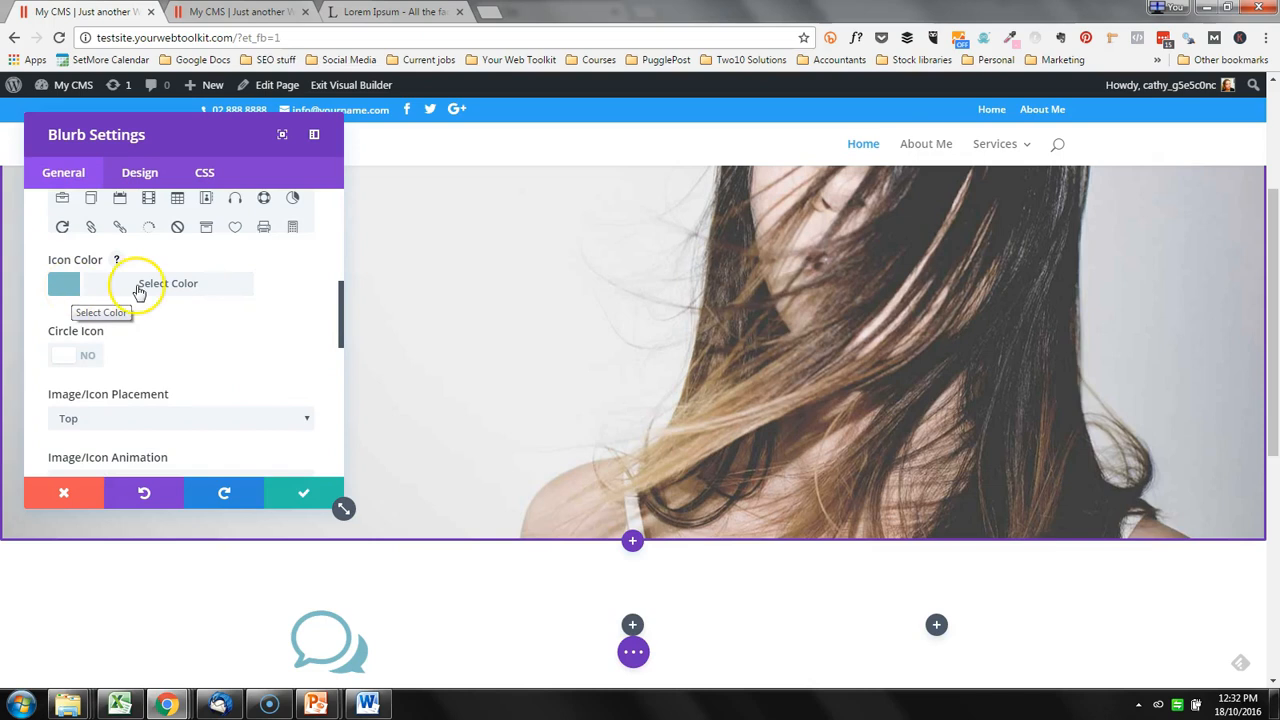
{"action": "left_click", "coordinate": [73, 358]}
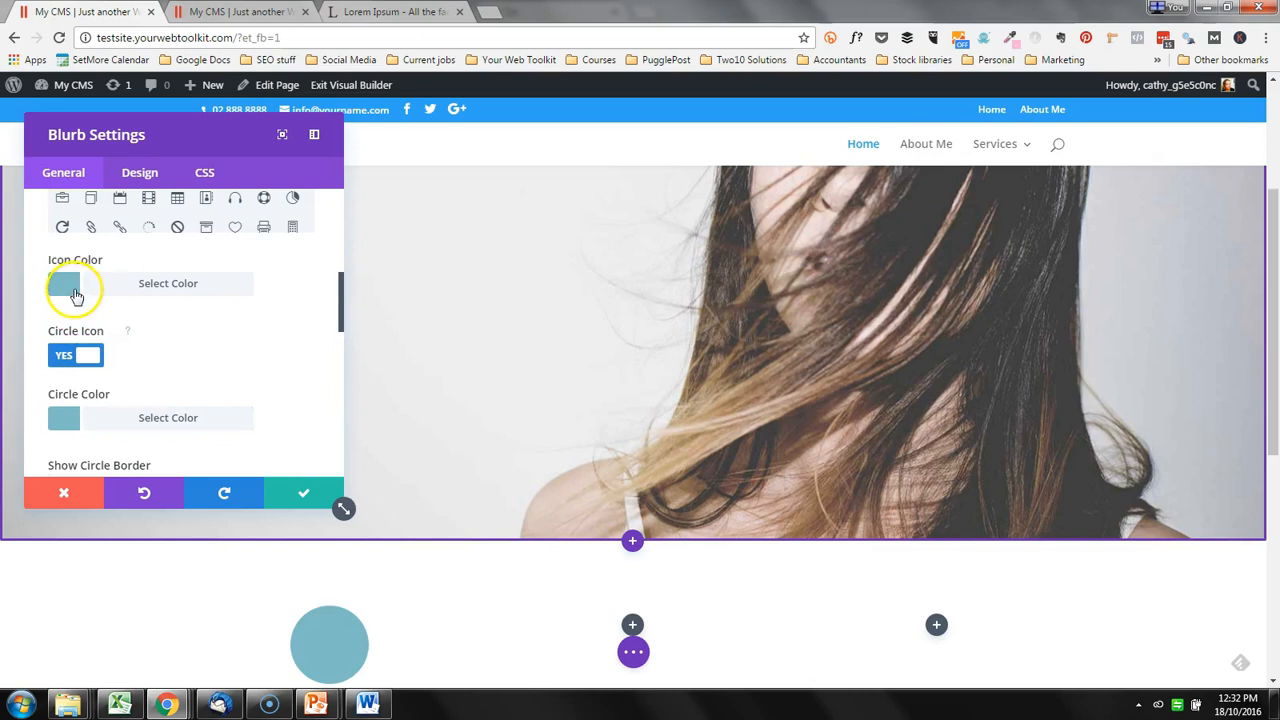
{"action": "left_click", "coordinate": [68, 284]}
{"action": "scroll", "coordinate": [133, 377], "scroll_direction": "down", "scroll_amount": 3}
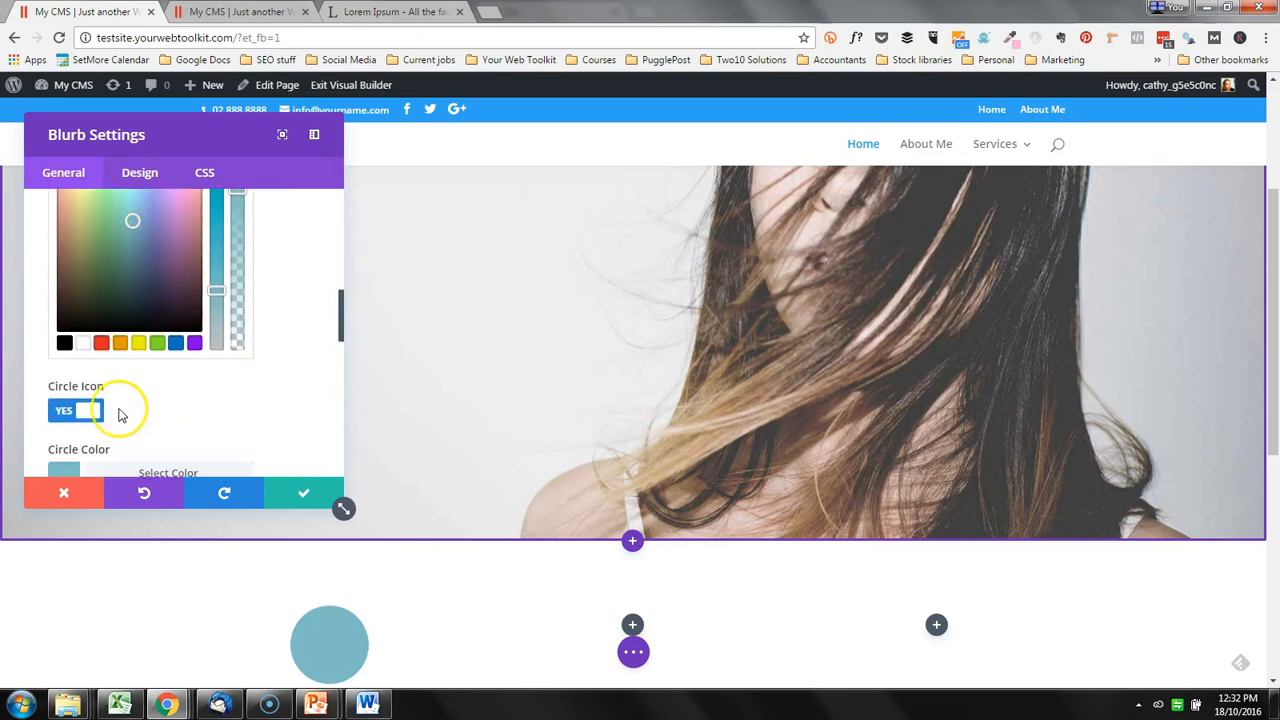
{"action": "left_click", "coordinate": [82, 342]}
{"action": "scroll", "coordinate": [220, 343], "scroll_direction": "up", "scroll_amount": 3}
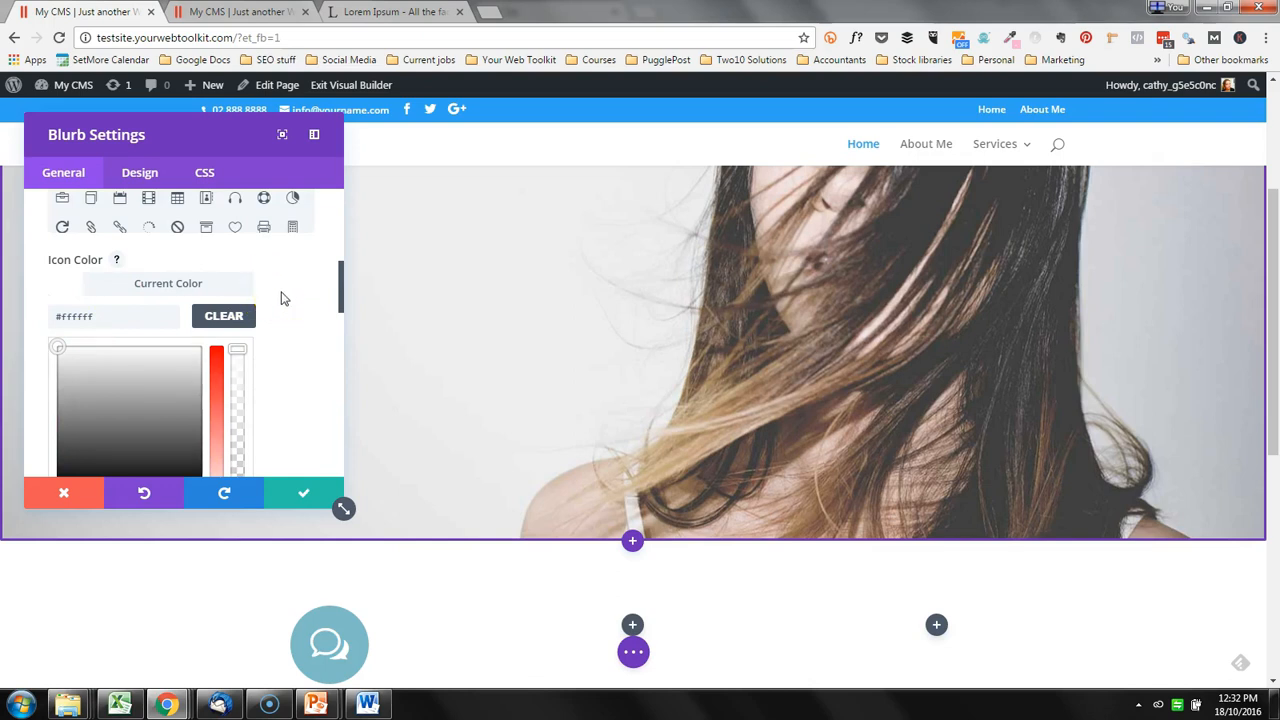
Set the Services 1 blurb's image/icon animation to No Animation
{"action": "scroll", "coordinate": [281, 298], "scroll_direction": "down", "scroll_amount": 1}
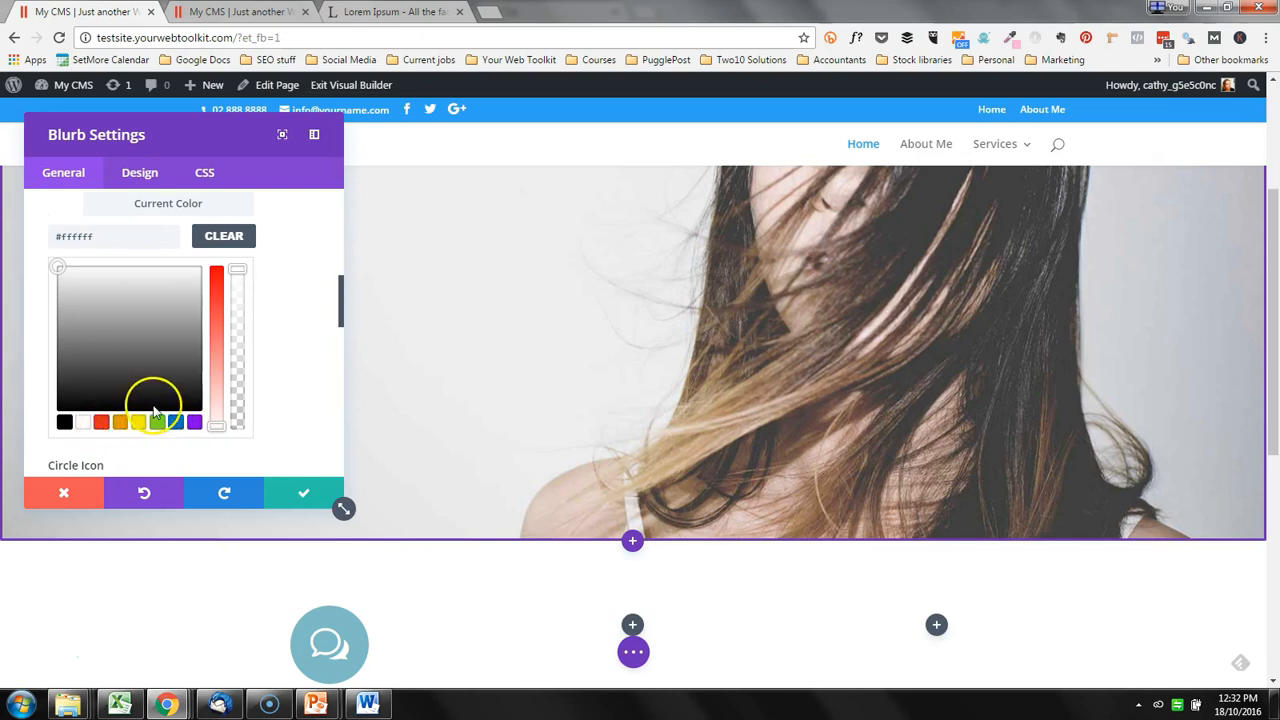
{"action": "scroll", "coordinate": [180, 340], "scroll_direction": "down", "scroll_amount": 1}
{"action": "scroll", "coordinate": [183, 343], "scroll_direction": "down", "scroll_amount": 1}
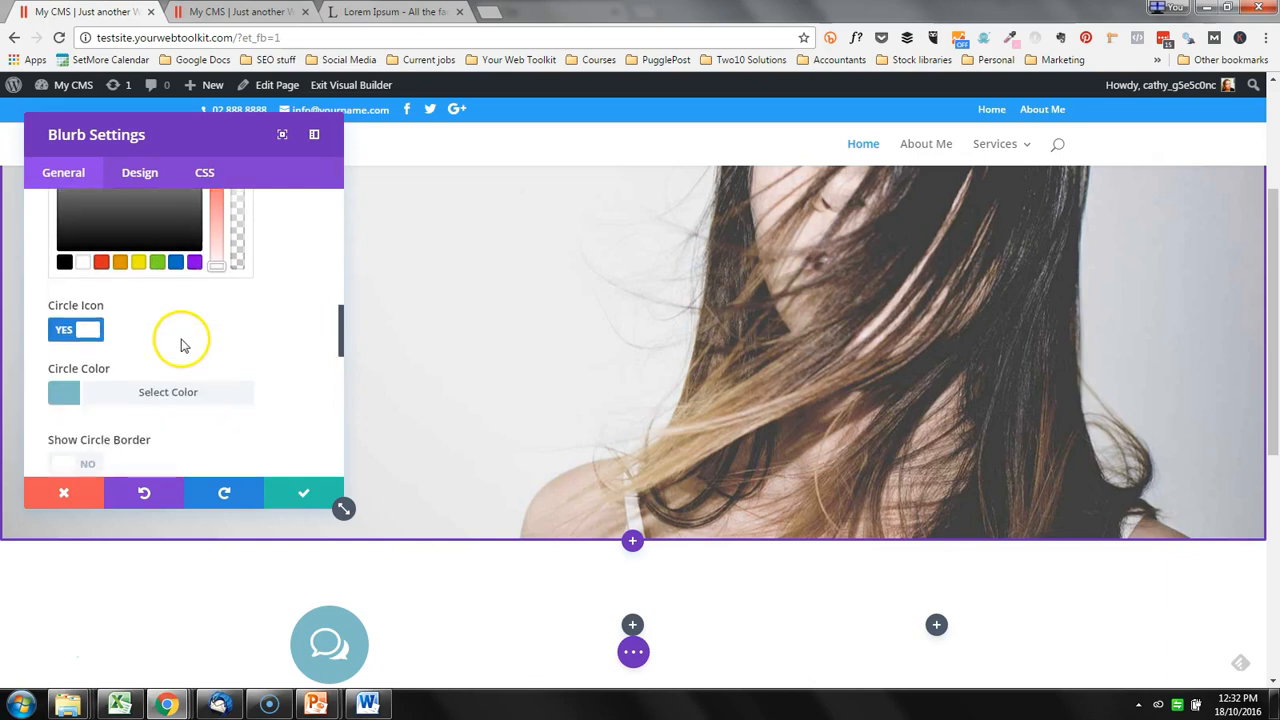
{"action": "scroll", "coordinate": [183, 343], "scroll_direction": "down", "scroll_amount": 2}
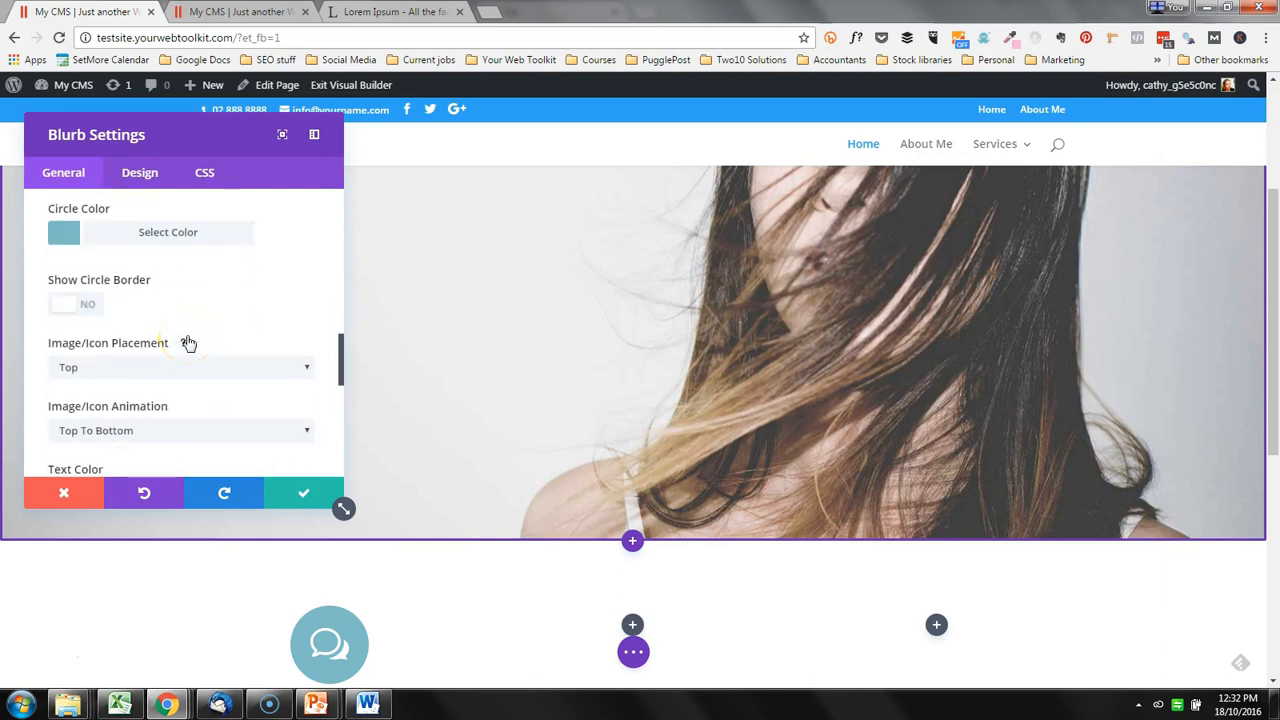
{"action": "scroll", "coordinate": [188, 343], "scroll_direction": "down", "scroll_amount": 1}
{"action": "left_click", "coordinate": [171, 350]}
{"action": "scroll", "coordinate": [165, 400], "scroll_direction": "down", "scroll_amount": 3}
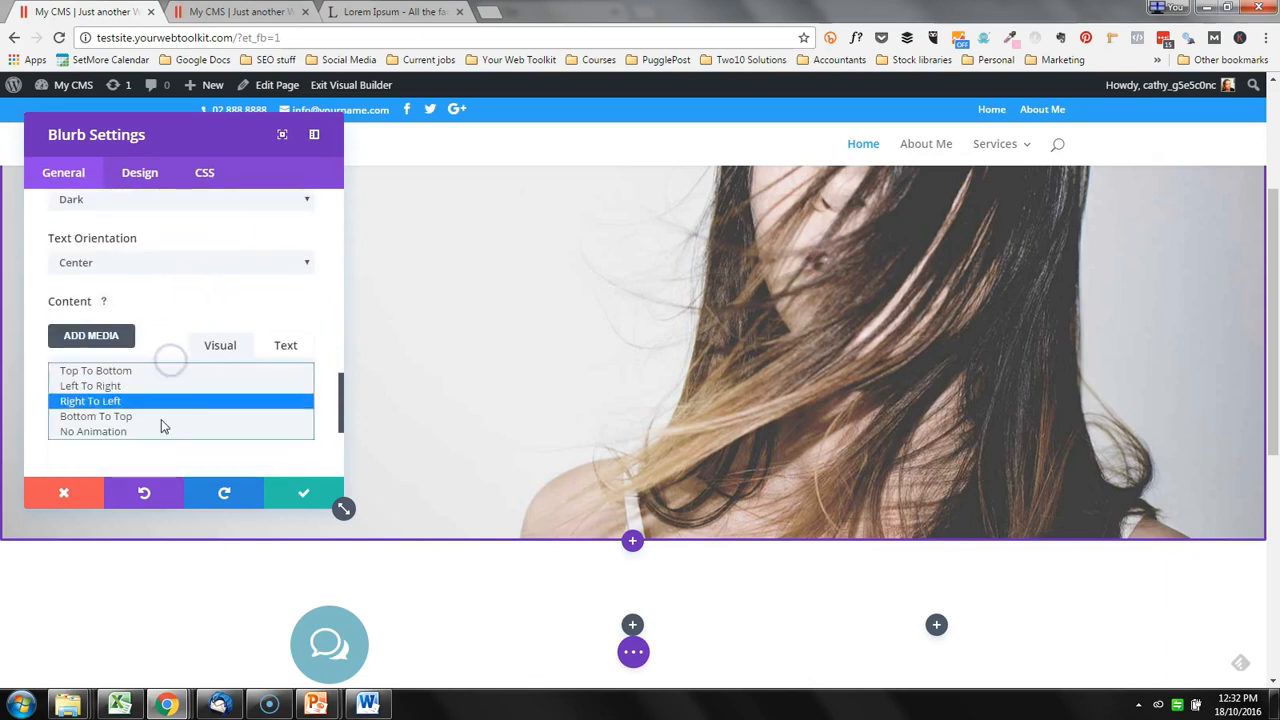
{"action": "left_click", "coordinate": [152, 437]}
{"action": "scroll", "coordinate": [254, 294], "scroll_direction": "down", "scroll_amount": 1}
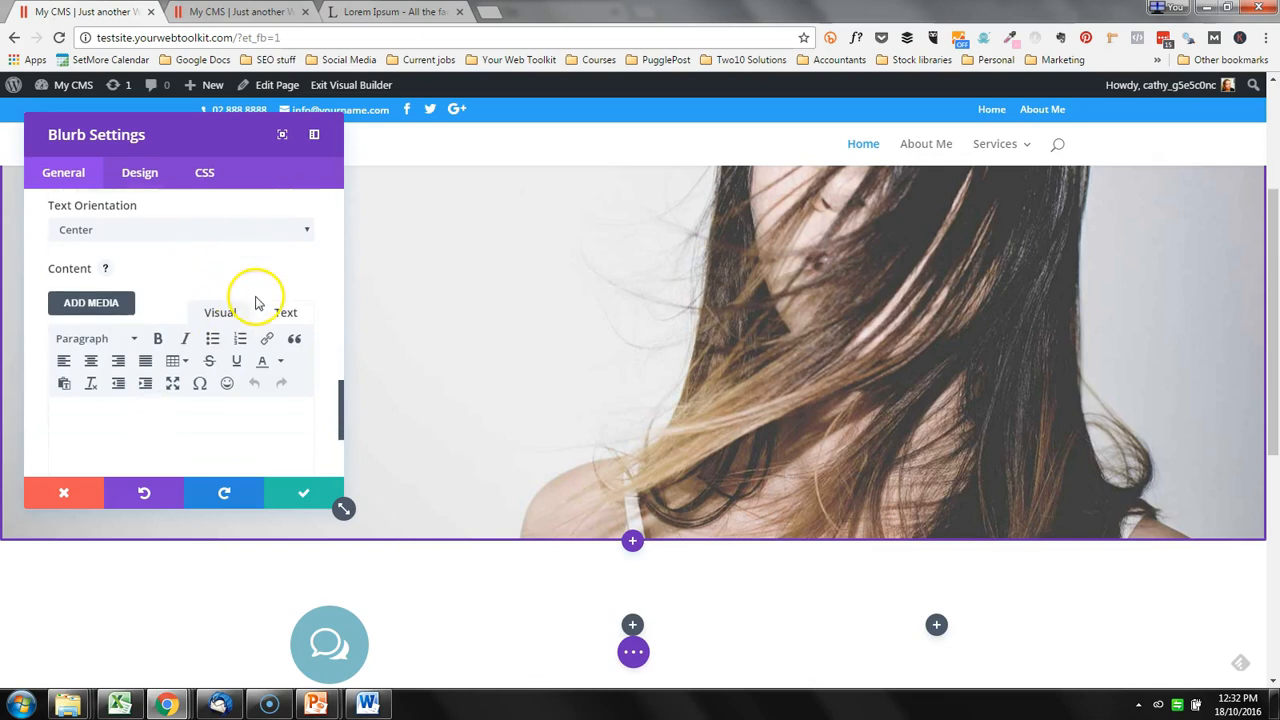
Copy the sentence "Lorem ipsum dolor sit amet, consectetur adipiscing elit." from the Lorem Ipsum page into the blurb's content and save the module
{"action": "left_click", "coordinate": [152, 381]}
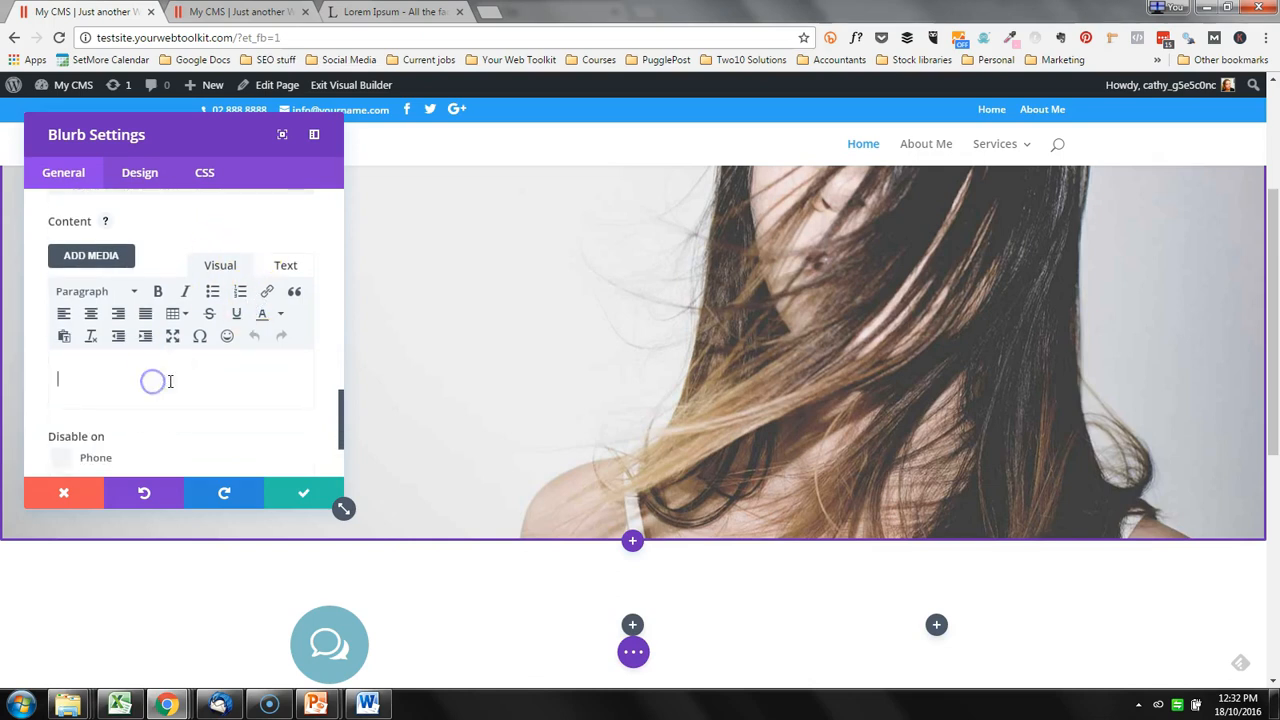
{"action": "left_click", "coordinate": [412, 13]}
{"action": "left_click", "coordinate": [365, 297]}
{"action": "left_click_drag", "start_coordinate": [569, 300], "coordinate": [272, 296]}
{"action": "key", "text": "ctrl+c"}
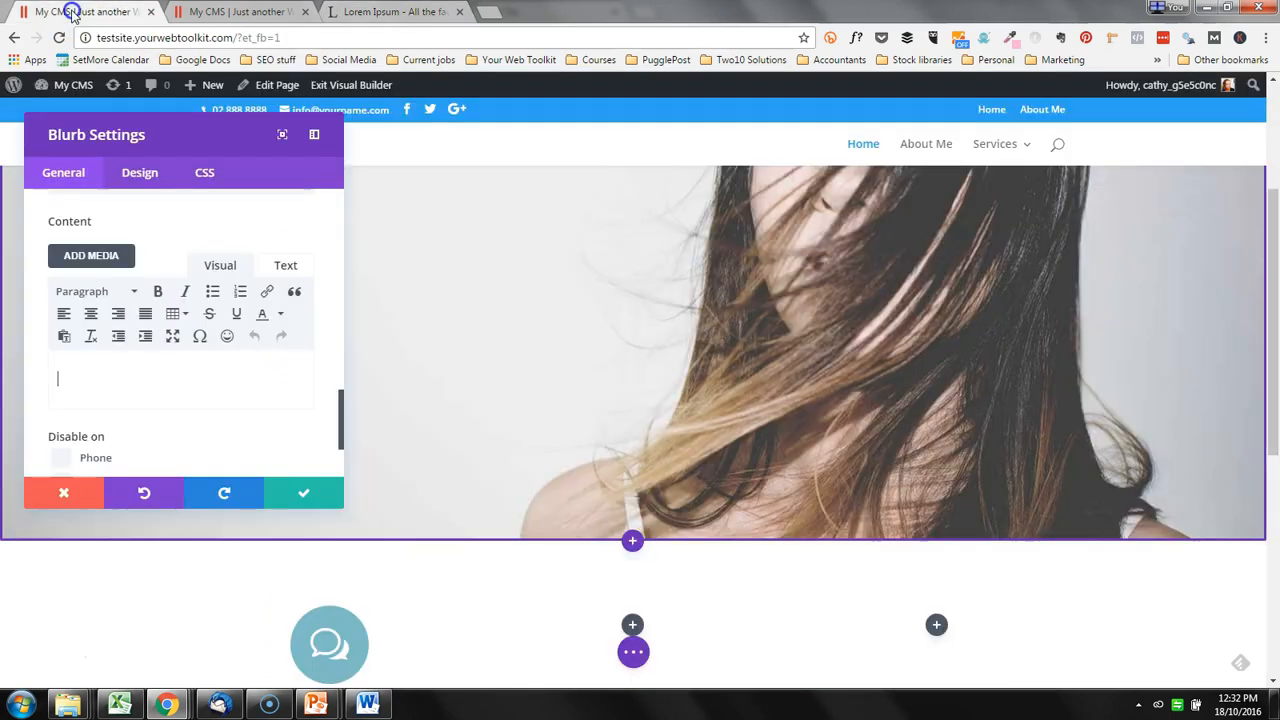
{"action": "left_click", "coordinate": [78, 12]}
{"action": "left_click", "coordinate": [103, 381]}
{"action": "key", "text": "ctrl+v"}
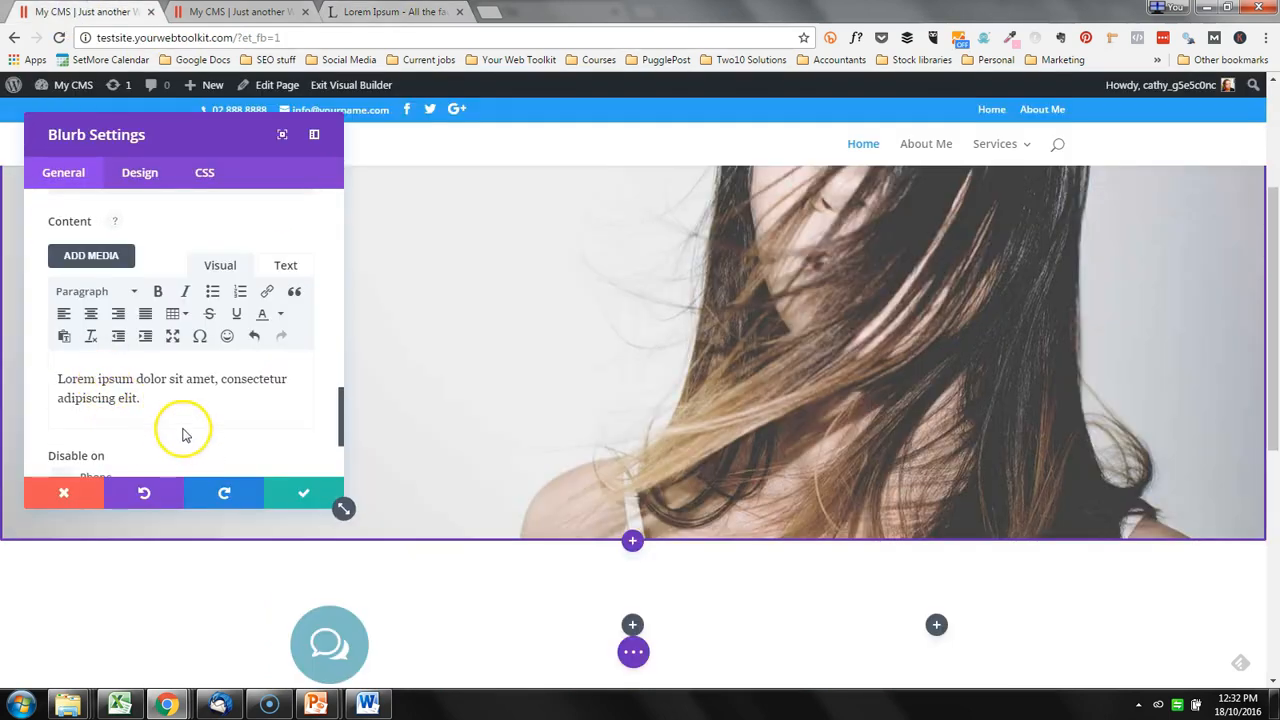
{"action": "left_click", "coordinate": [295, 495]}
Duplicate the Services 1 blurb and move the copy into the second column
{"action": "scroll", "coordinate": [570, 370], "scroll_direction": "down", "scroll_amount": 3}
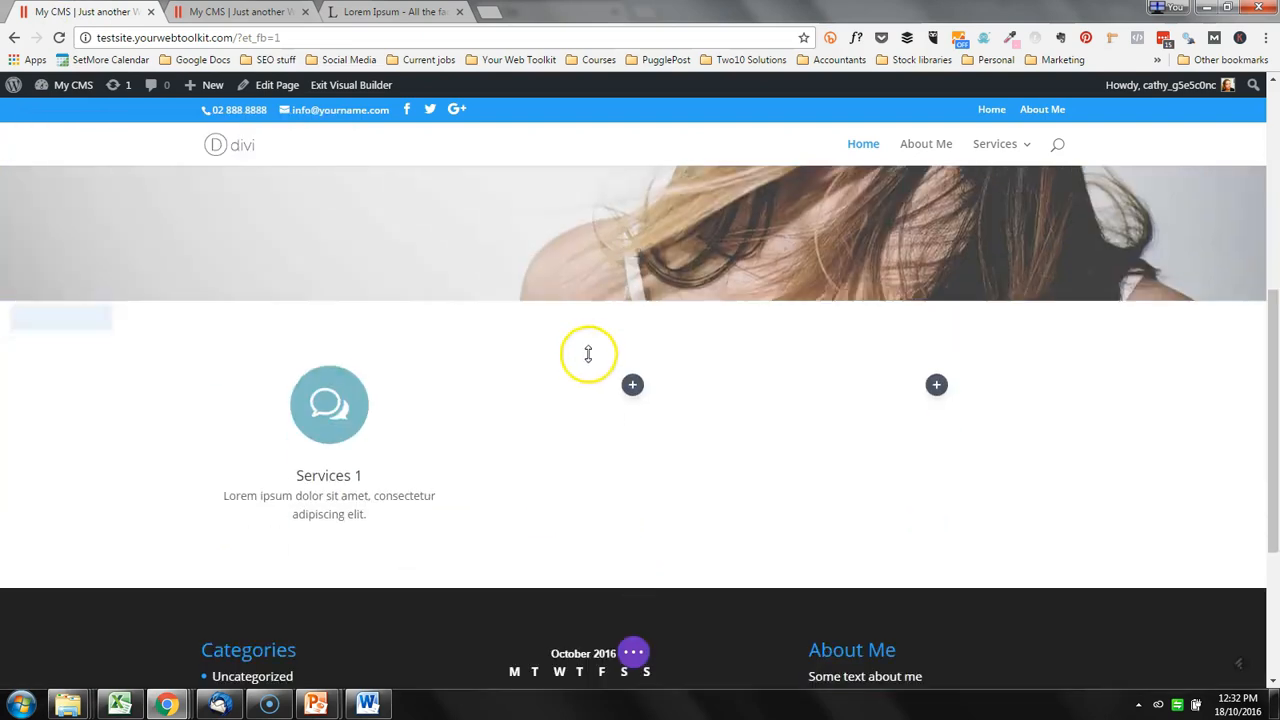
{"action": "mouse_move", "coordinate": [328, 325]}
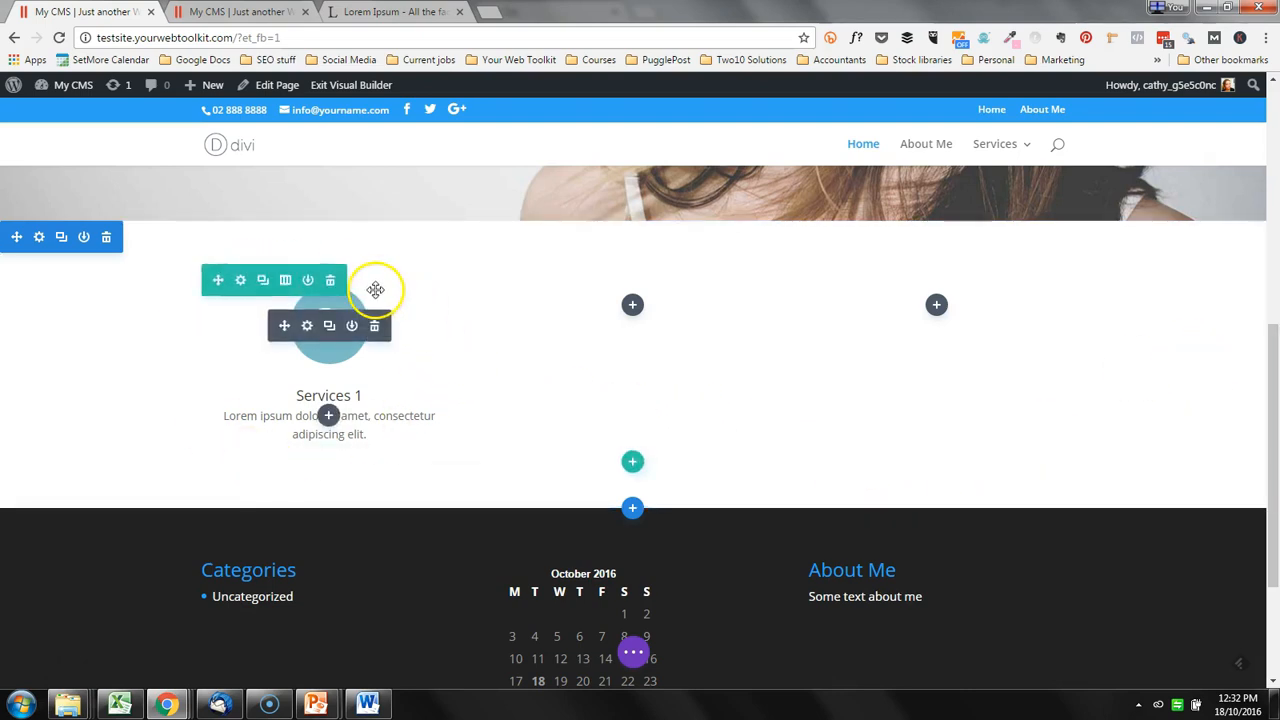
{"action": "left_click", "coordinate": [330, 328]}
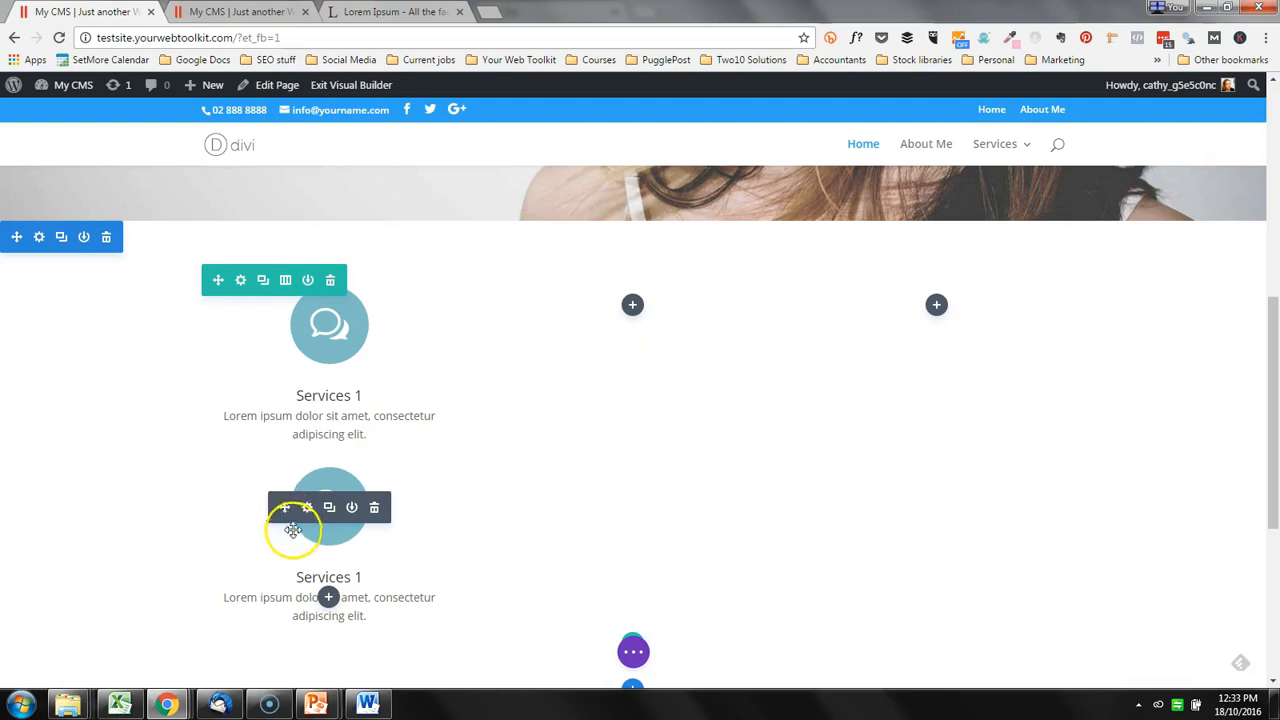
{"action": "left_click_drag", "start_coordinate": [284, 508], "coordinate": [640, 334]}
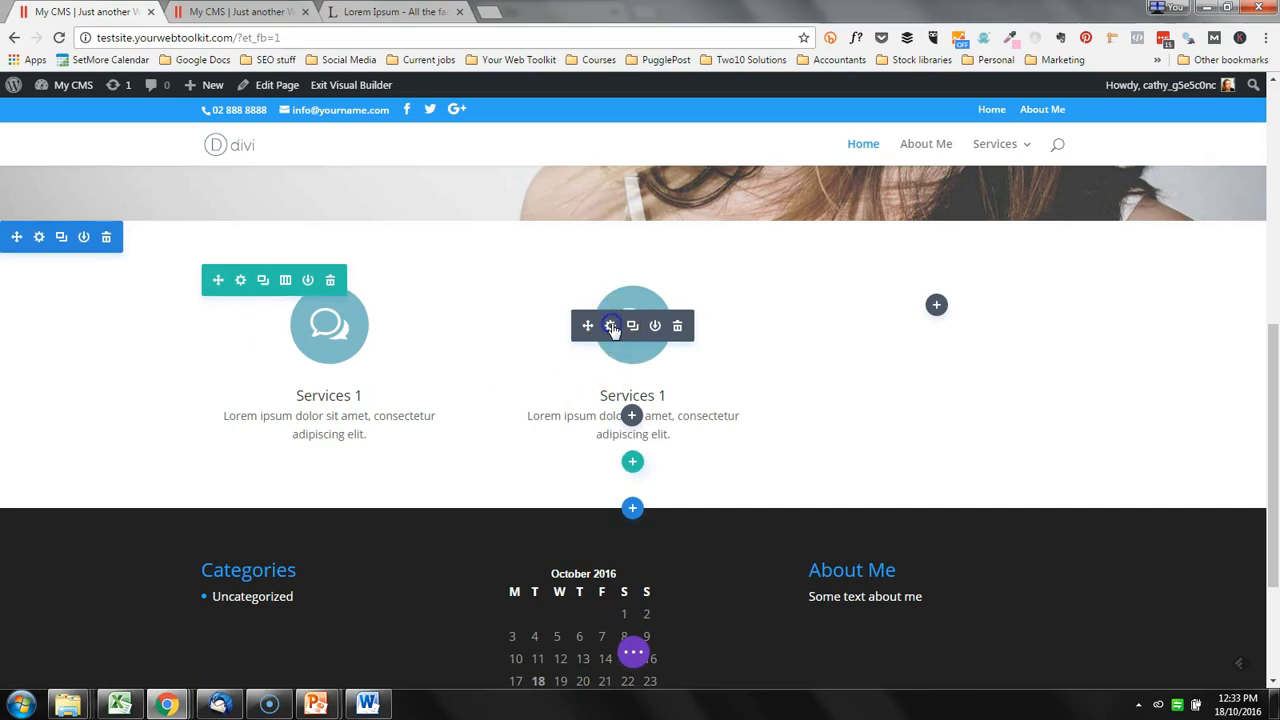
Retitle the second column's blurb "Services 2", change its icon to the pencil in a square, and save the module
{"action": "left_click", "coordinate": [610, 326]}
{"action": "left_click", "coordinate": [164, 248]}
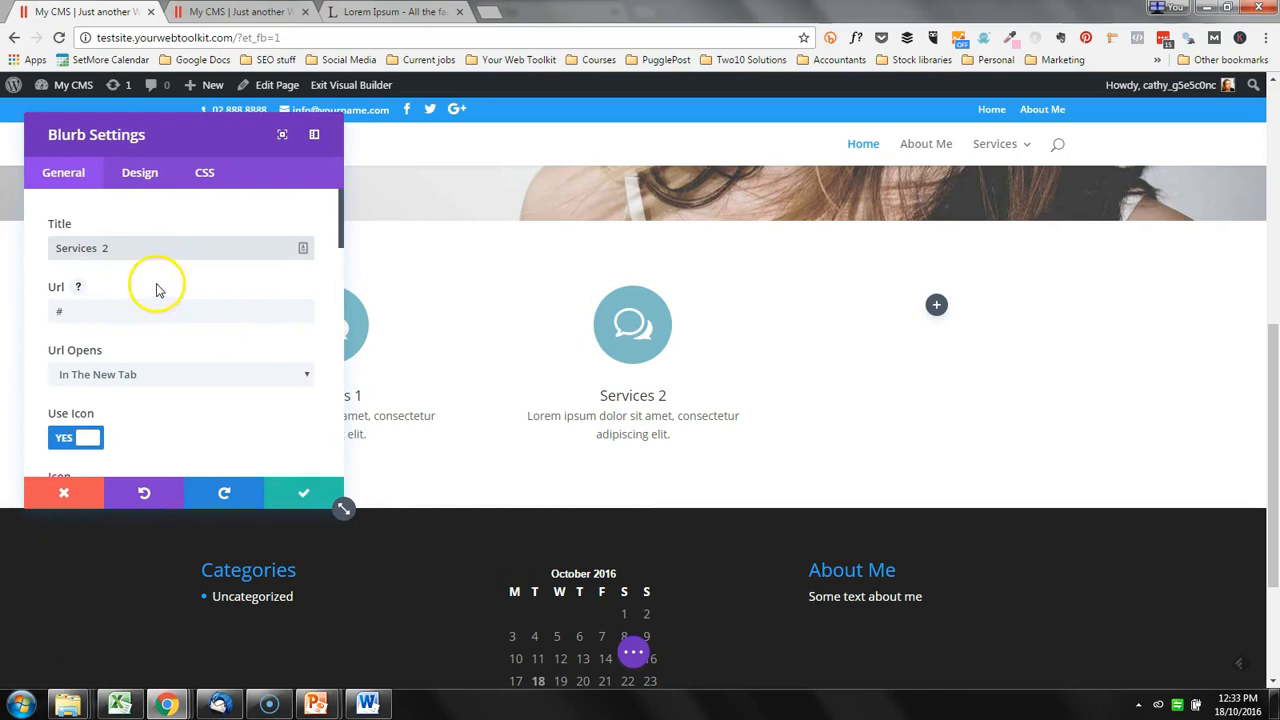
{"action": "scroll", "coordinate": [191, 306], "scroll_direction": "down", "scroll_amount": 3}
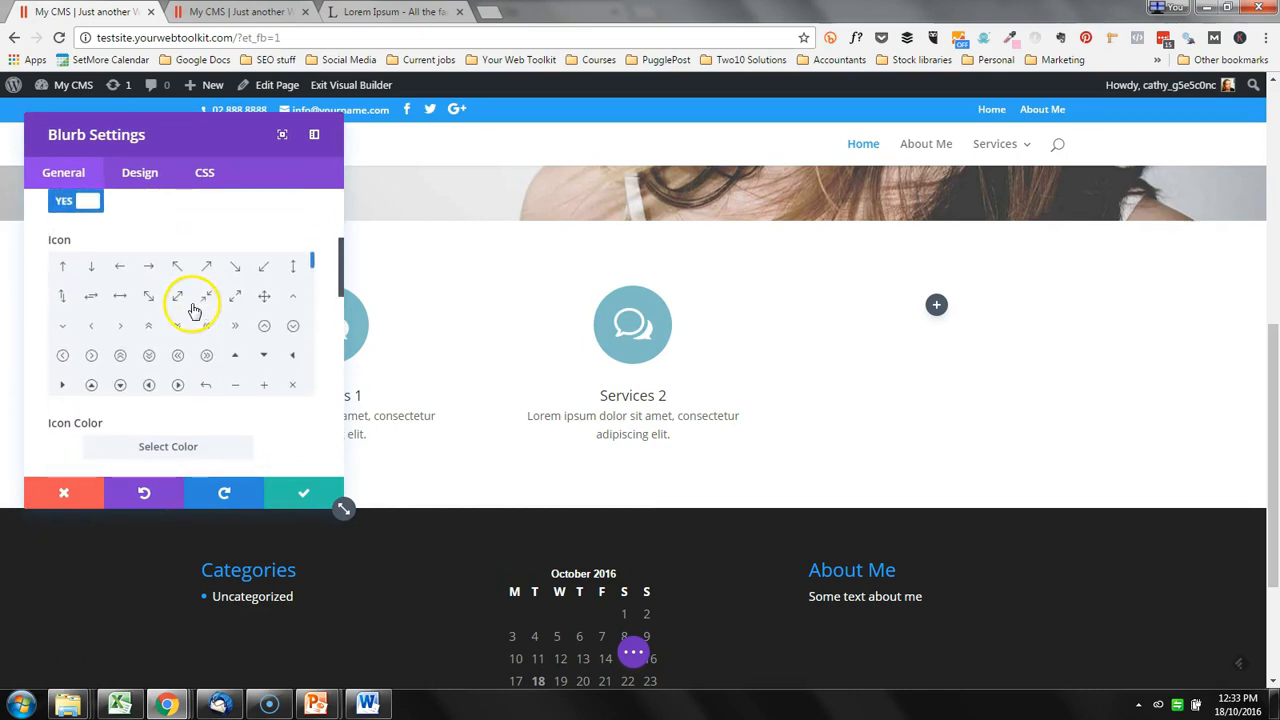
{"action": "scroll", "coordinate": [243, 365], "scroll_direction": "down", "scroll_amount": 5}
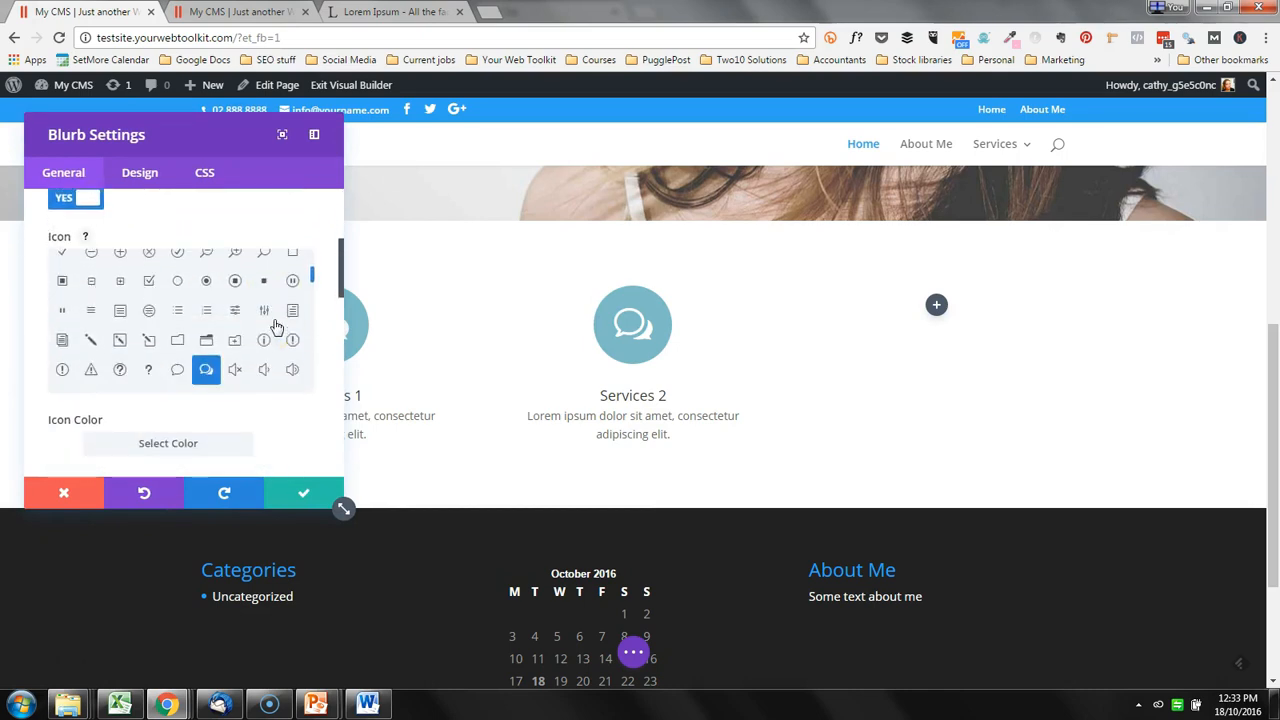
{"action": "left_click", "coordinate": [152, 340]}
{"action": "scroll", "coordinate": [163, 375], "scroll_direction": "down", "scroll_amount": 3}
{"action": "scroll", "coordinate": [225, 433], "scroll_direction": "down", "scroll_amount": 12}
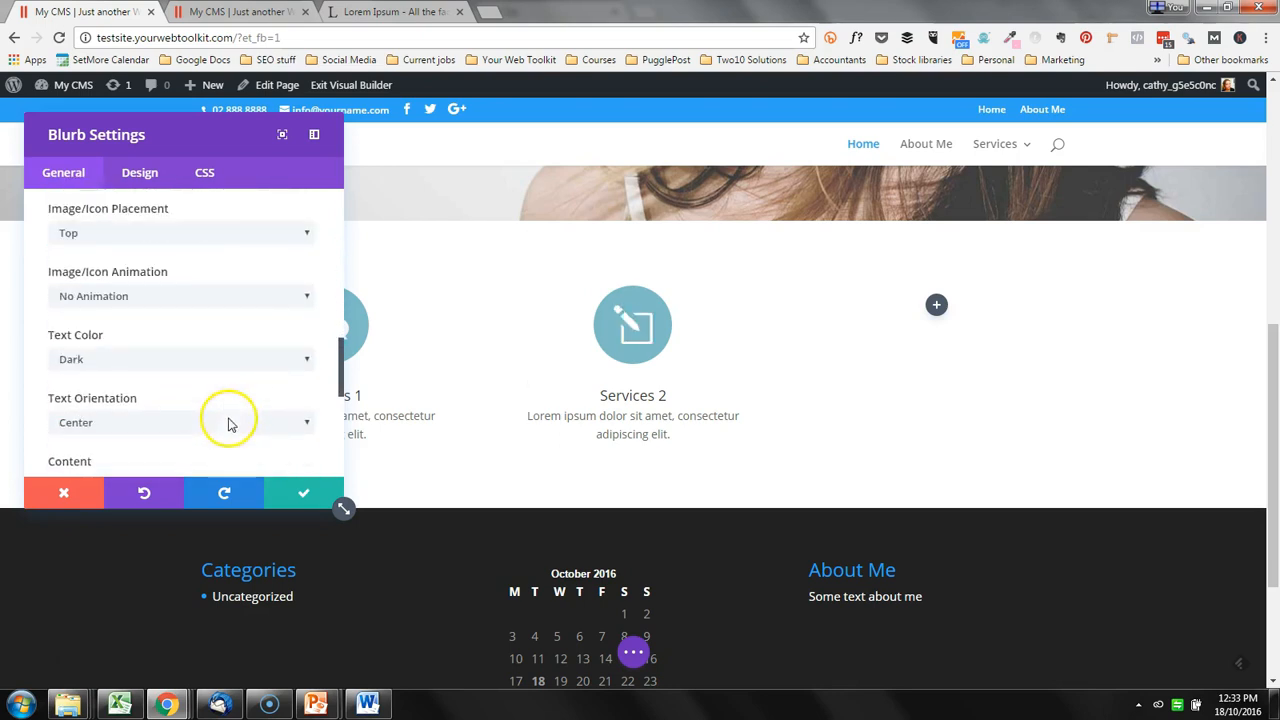
{"action": "triple_click", "coordinate": [176, 320]}
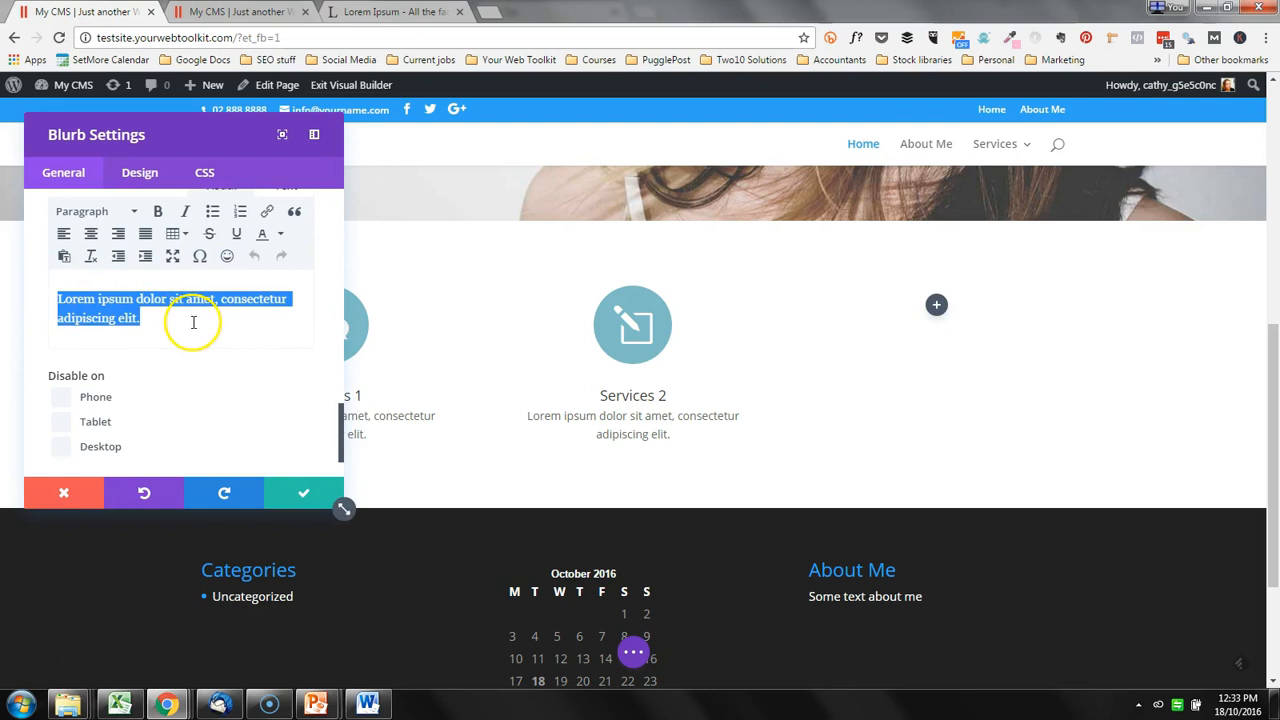
{"action": "left_click", "coordinate": [297, 495]}
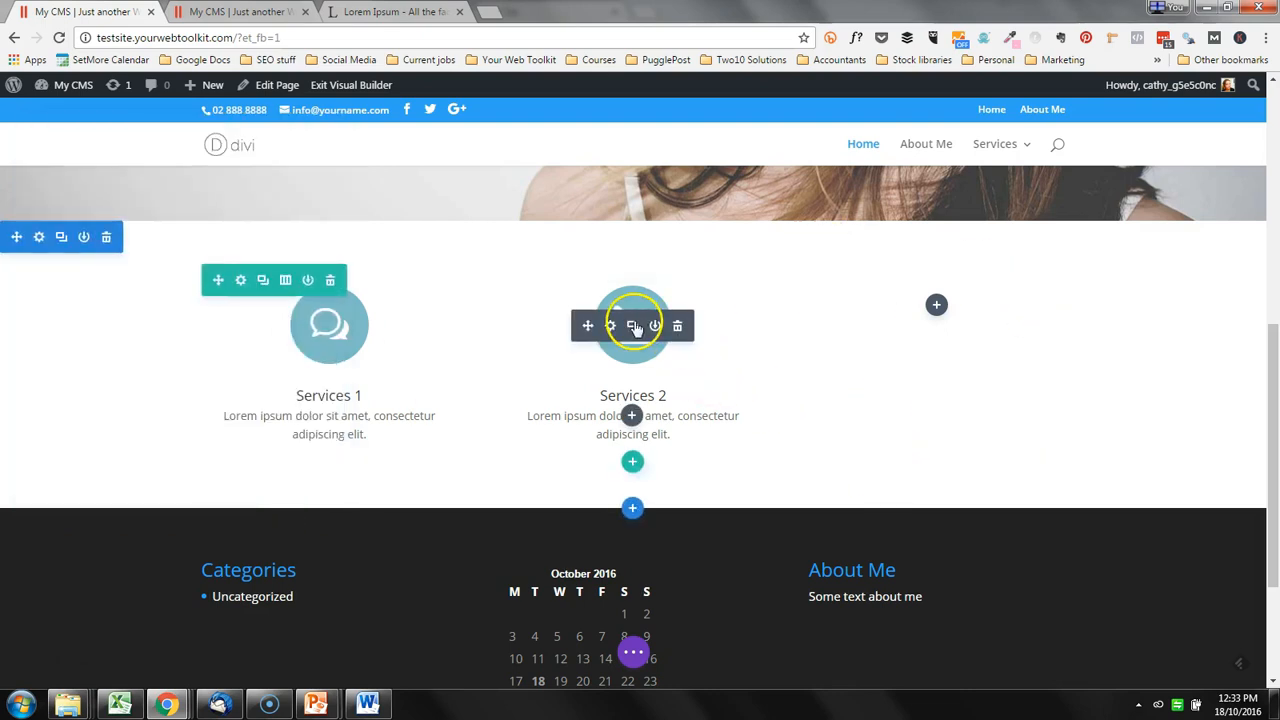
Duplicate the Services 2 blurb and move the copy into the third column
{"action": "left_click", "coordinate": [632, 323]}
{"action": "left_click_drag", "start_coordinate": [586, 506], "coordinate": [951, 332]}
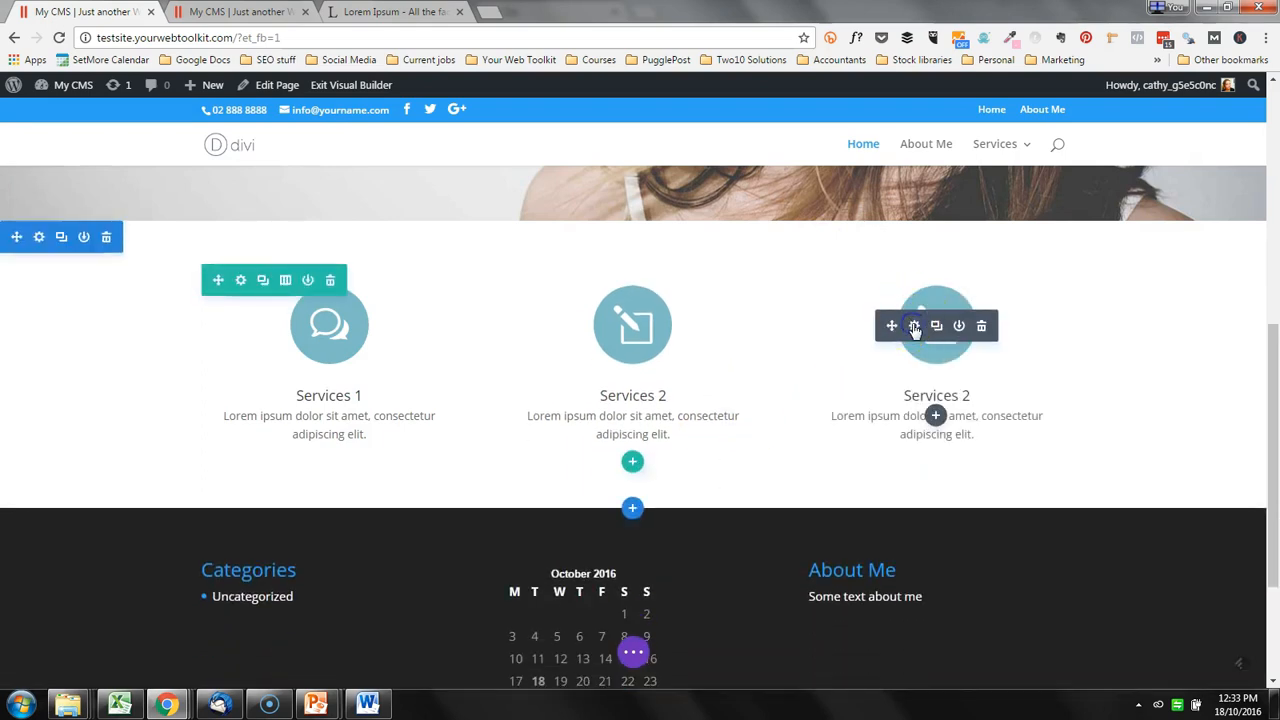
Retitle the third column's blurb "Services 3", change its icon to the closed padlock, and save the module
{"action": "left_click", "coordinate": [914, 327]}
{"action": "left_click", "coordinate": [143, 242]}
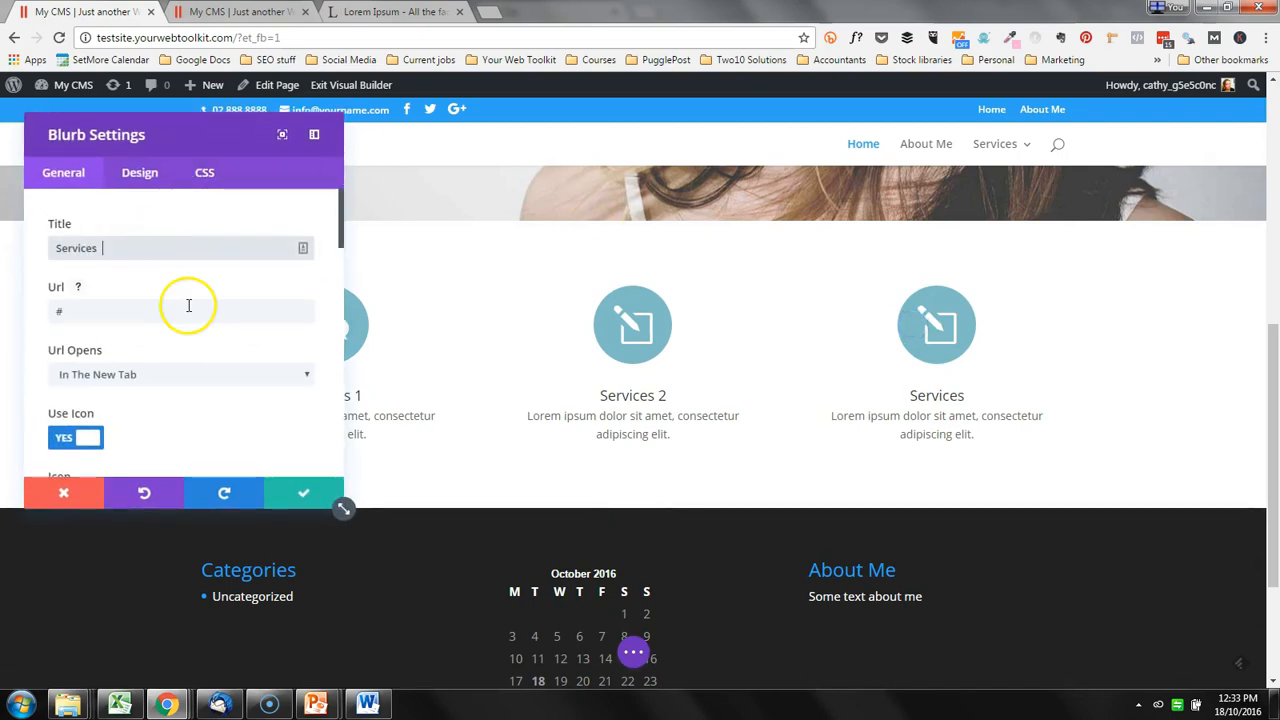
{"action": "type", "text": "3"}
{"action": "scroll", "coordinate": [257, 330], "scroll_direction": "down", "scroll_amount": 4}
{"action": "scroll", "coordinate": [257, 330], "scroll_direction": "down", "scroll_amount": 3}
{"action": "left_click", "coordinate": [152, 320]}
{"action": "left_click", "coordinate": [308, 490]}
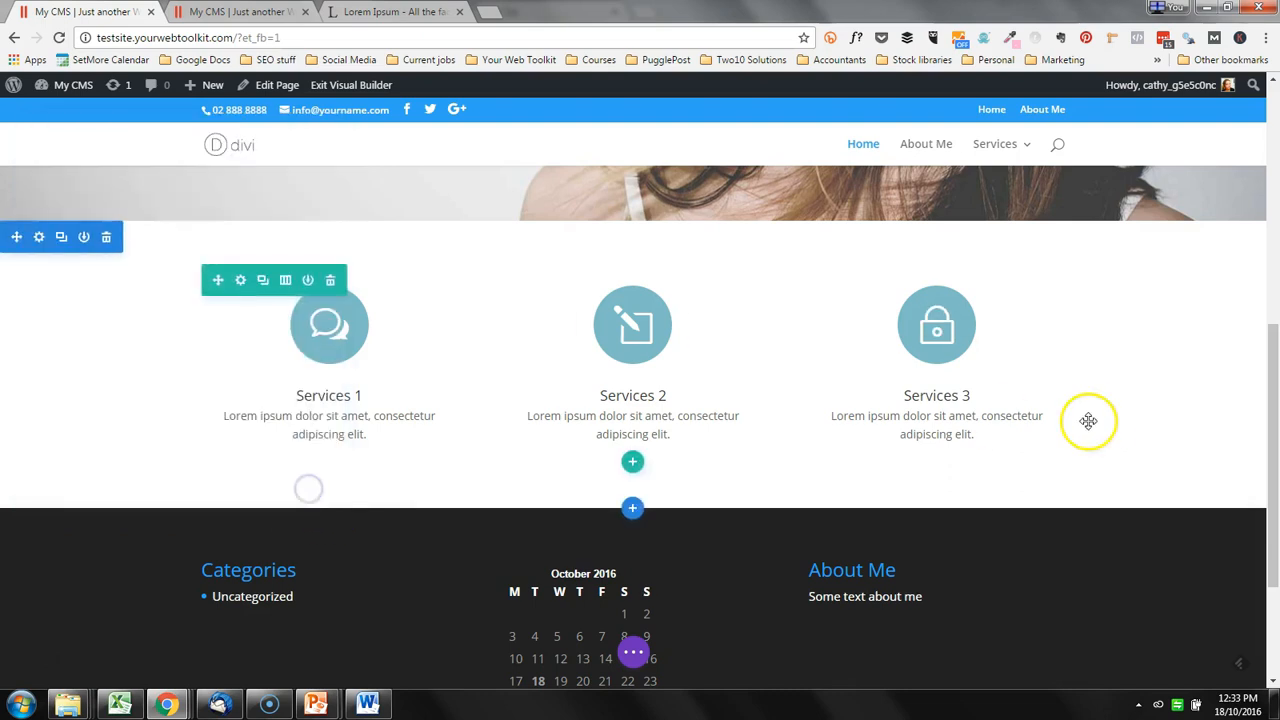
Save the Home page with its three service blurbs in the Visual Builder
{"action": "left_click", "coordinate": [630, 655]}
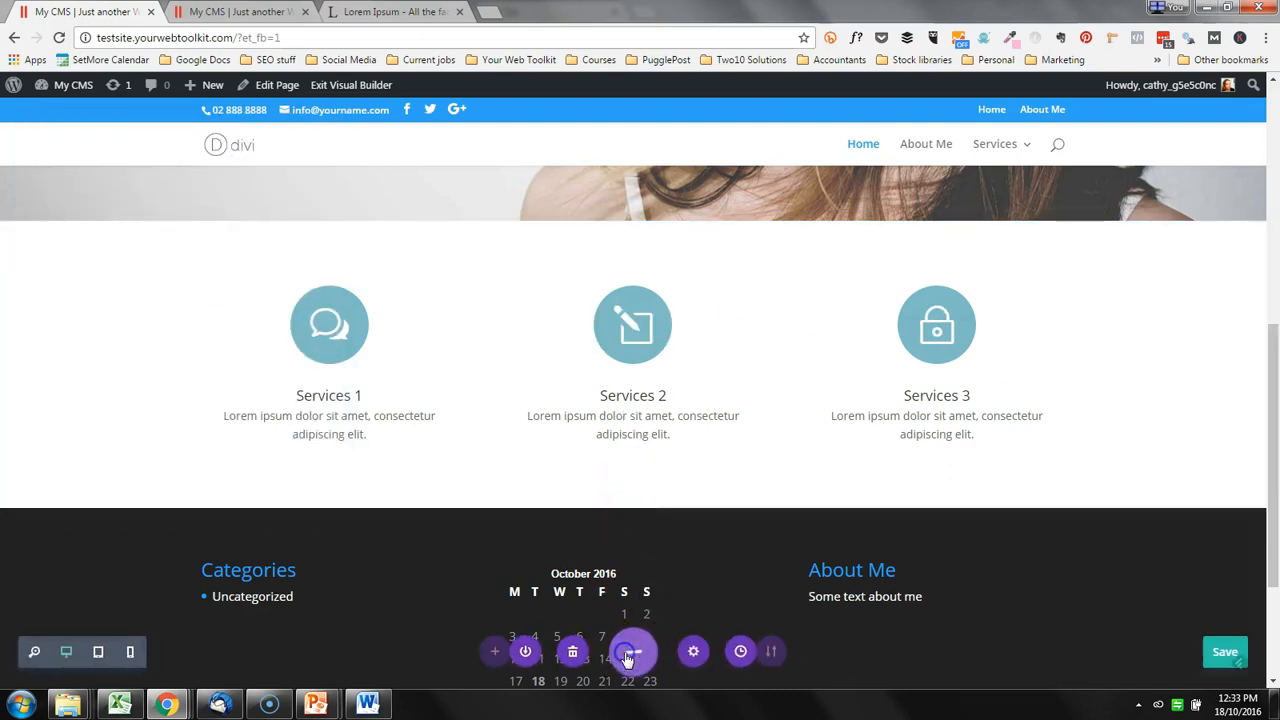
{"action": "left_click", "coordinate": [1220, 651]}
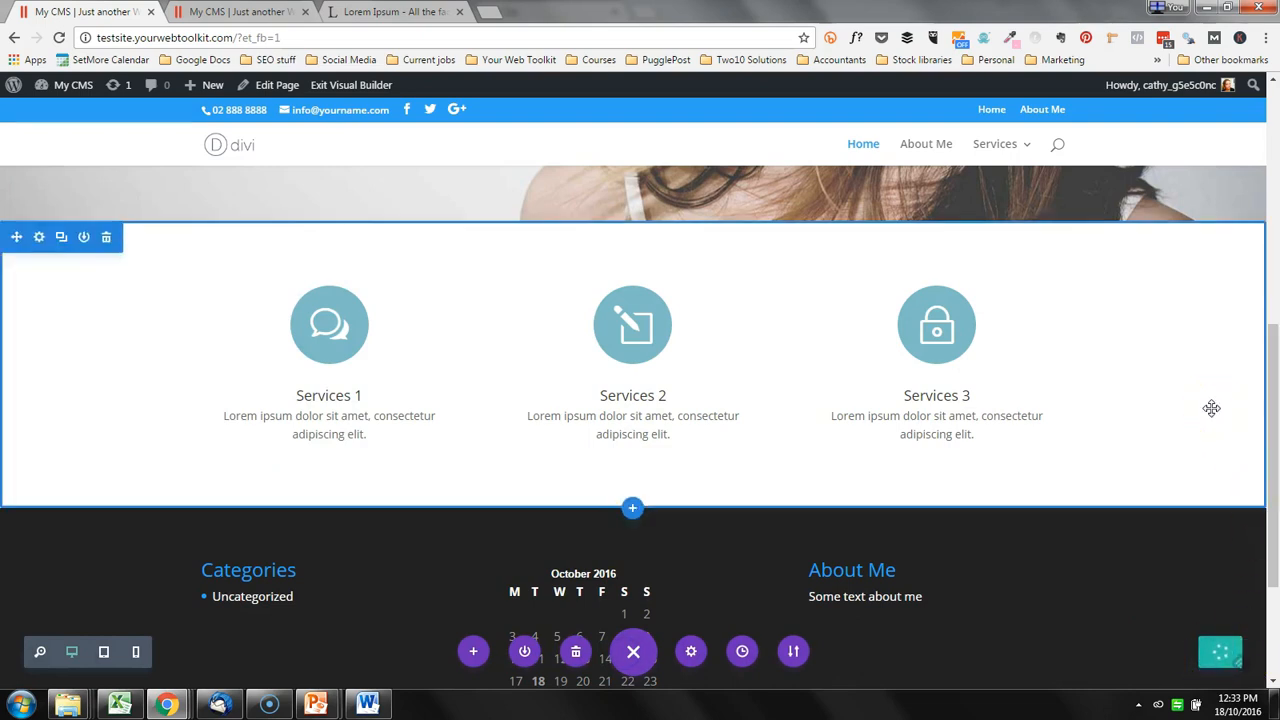
Review the page layout, examining the fullscreen banner header and the three-column row of service blurbs beneath it
{"action": "scroll", "coordinate": [1211, 408], "scroll_direction": "up", "scroll_amount": 2}
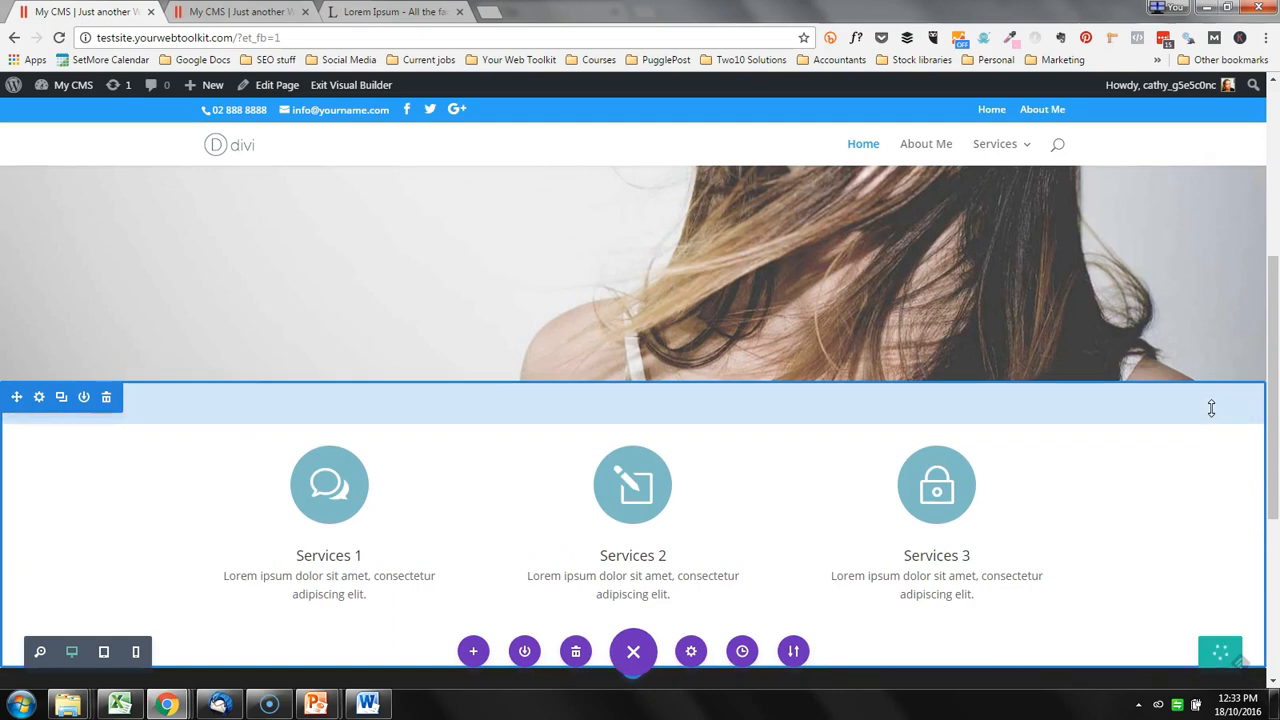
{"action": "scroll", "coordinate": [1211, 408], "scroll_direction": "down", "scroll_amount": 1}
{"action": "scroll", "coordinate": [1209, 410], "scroll_direction": "up", "scroll_amount": 1}
{"action": "scroll", "coordinate": [1209, 410], "scroll_direction": "up", "scroll_amount": 5}
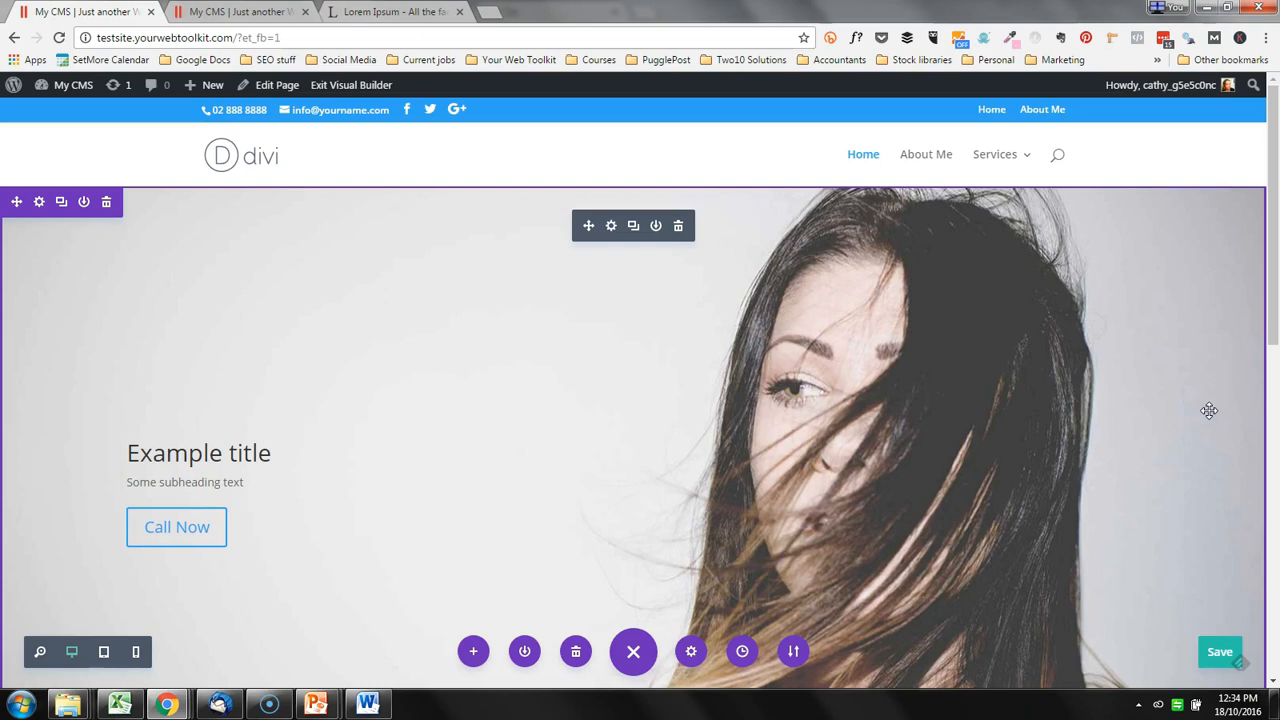
{"action": "scroll", "coordinate": [1209, 410], "scroll_direction": "down", "scroll_amount": 5}
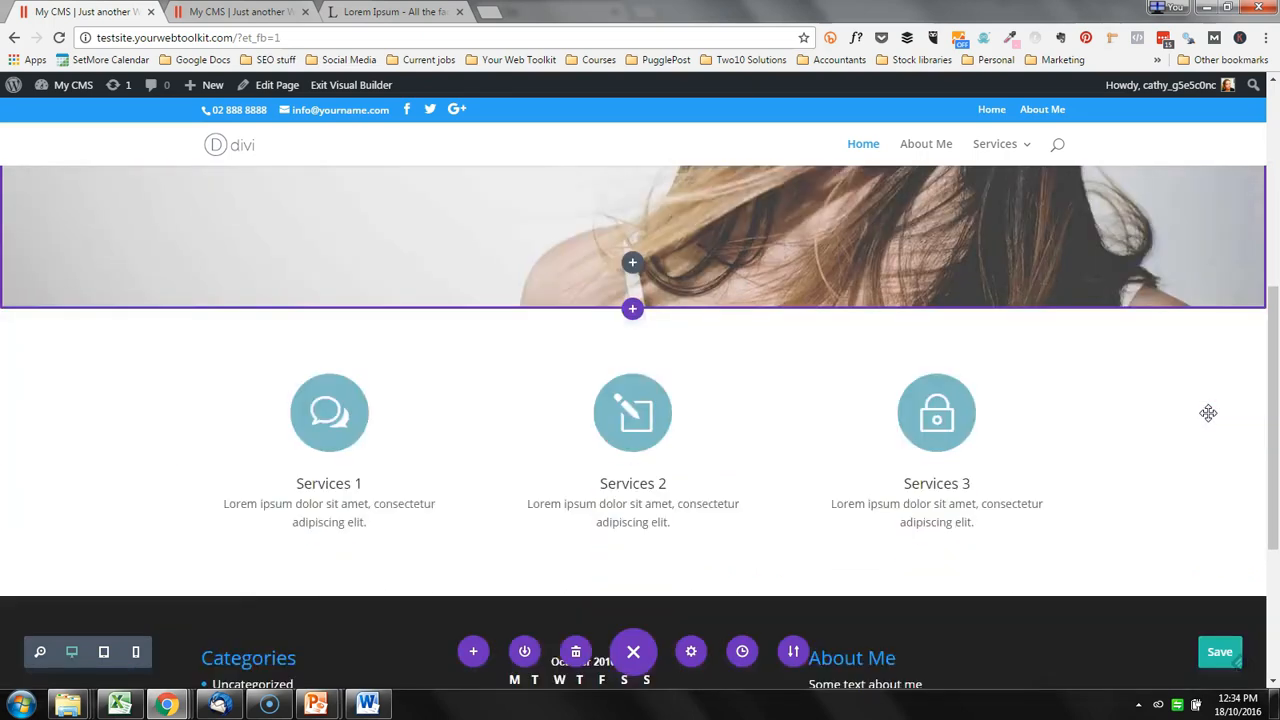
{"action": "scroll", "coordinate": [1209, 413], "scroll_direction": "down", "scroll_amount": 1}
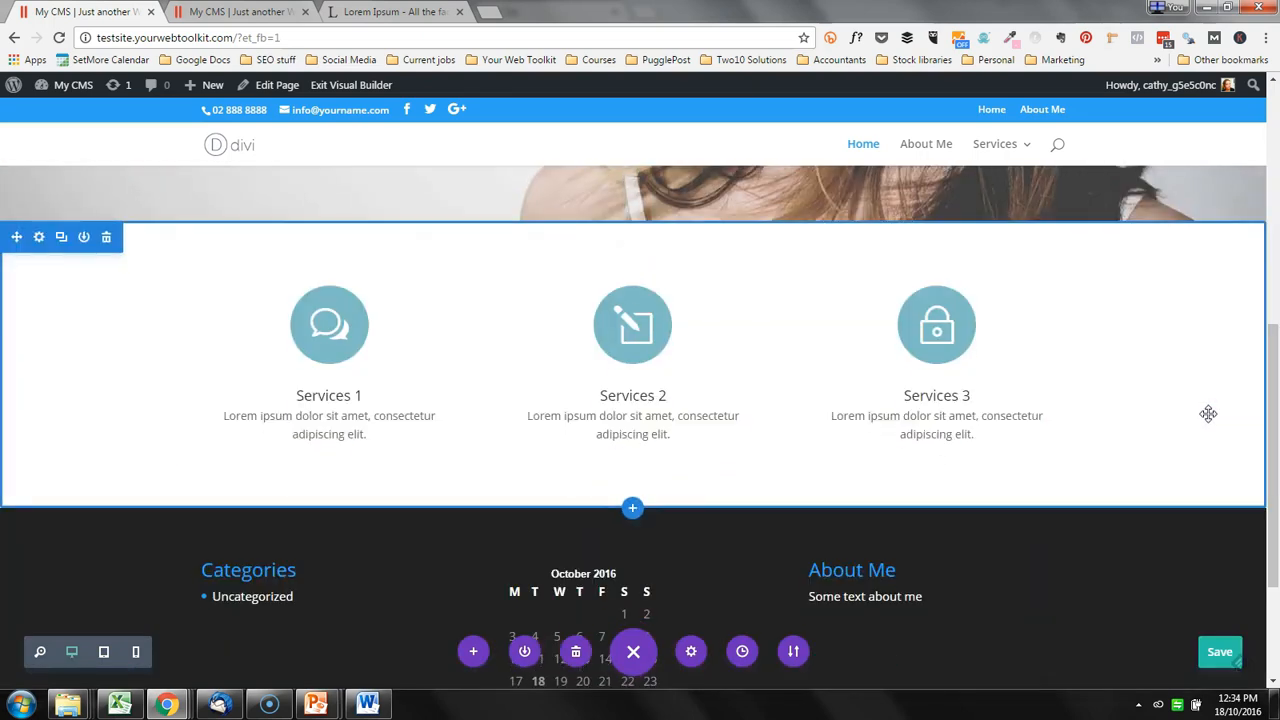
{"action": "scroll", "coordinate": [1209, 413], "scroll_direction": "up", "scroll_amount": 2}
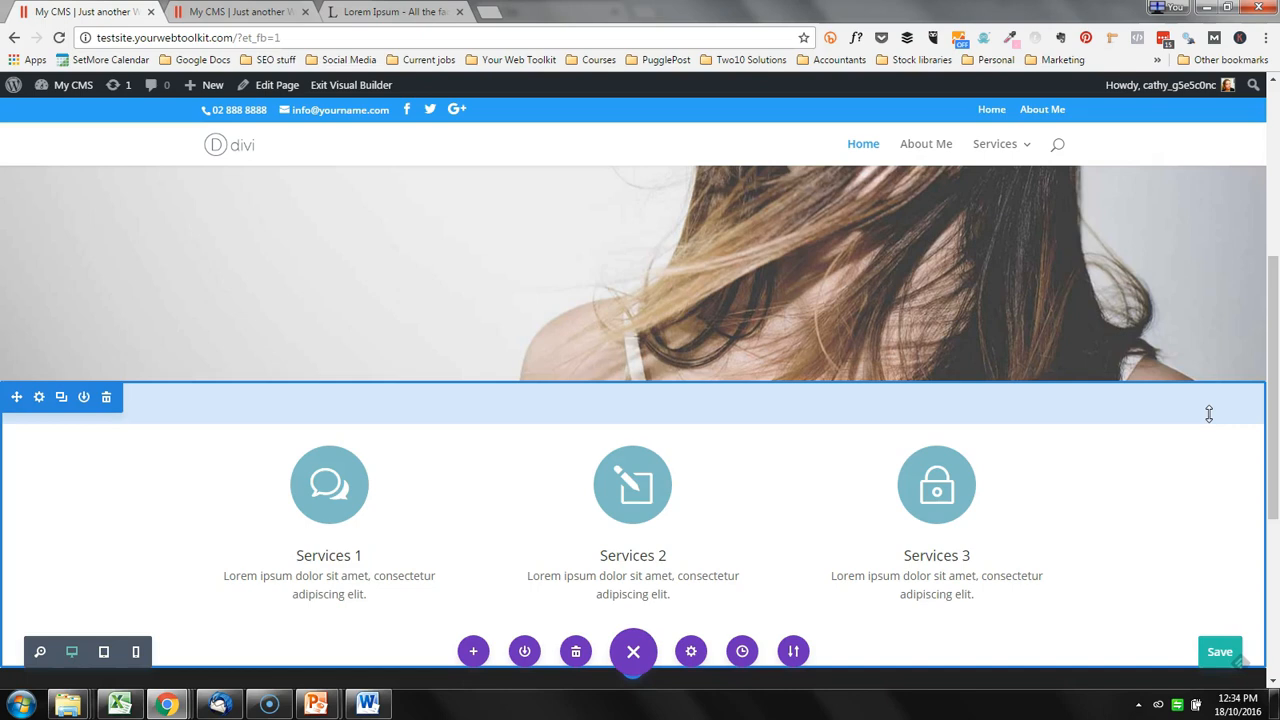
{"action": "scroll", "coordinate": [1209, 413], "scroll_direction": "up", "scroll_amount": 5}
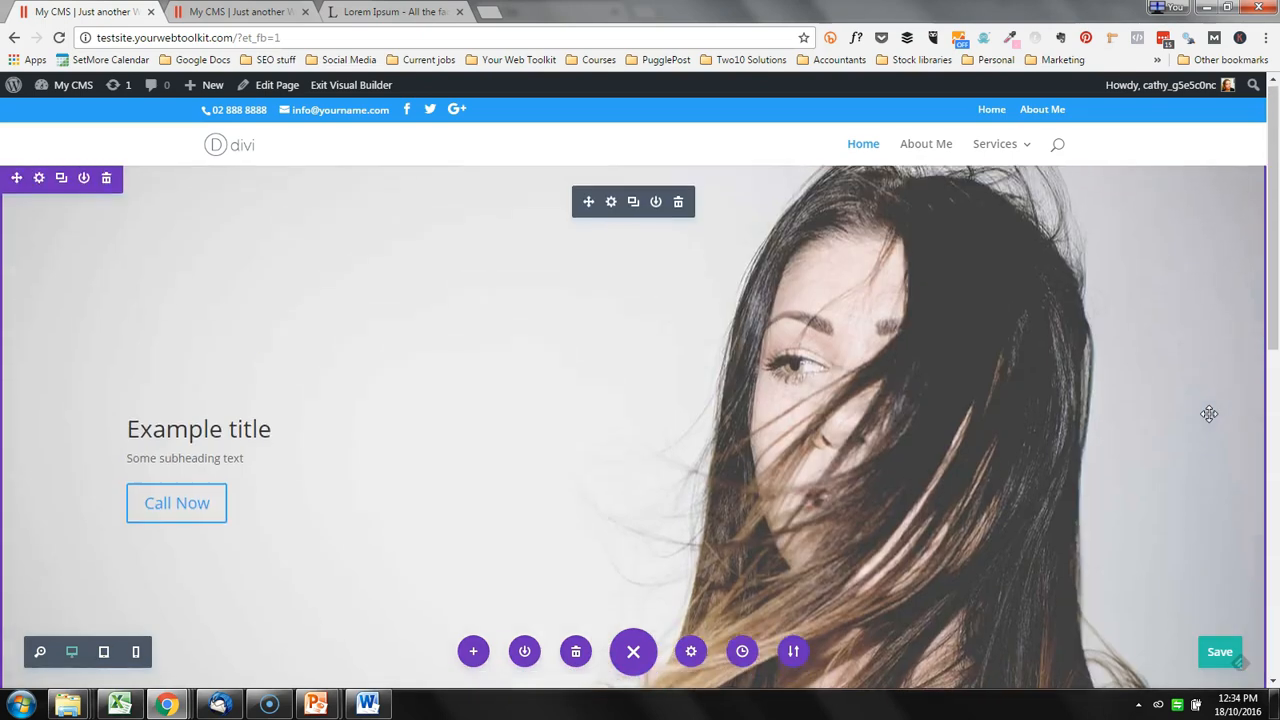